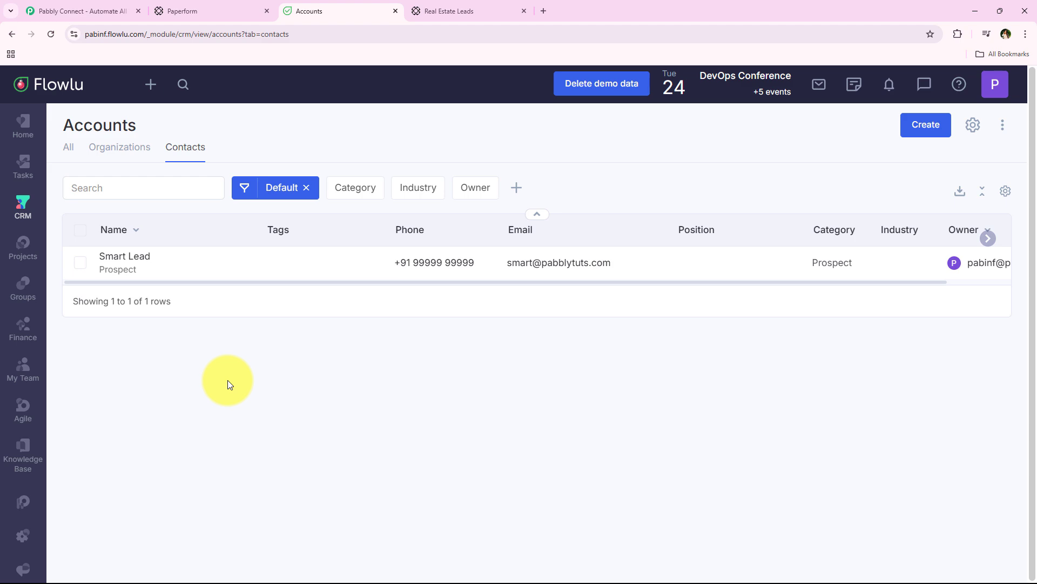
# Step: Switch to the Real Estate Leads form, check its filled-in answers and submit it
pyautogui.click(454, 8)
pyautogui.scroll(-3, 205, 117)
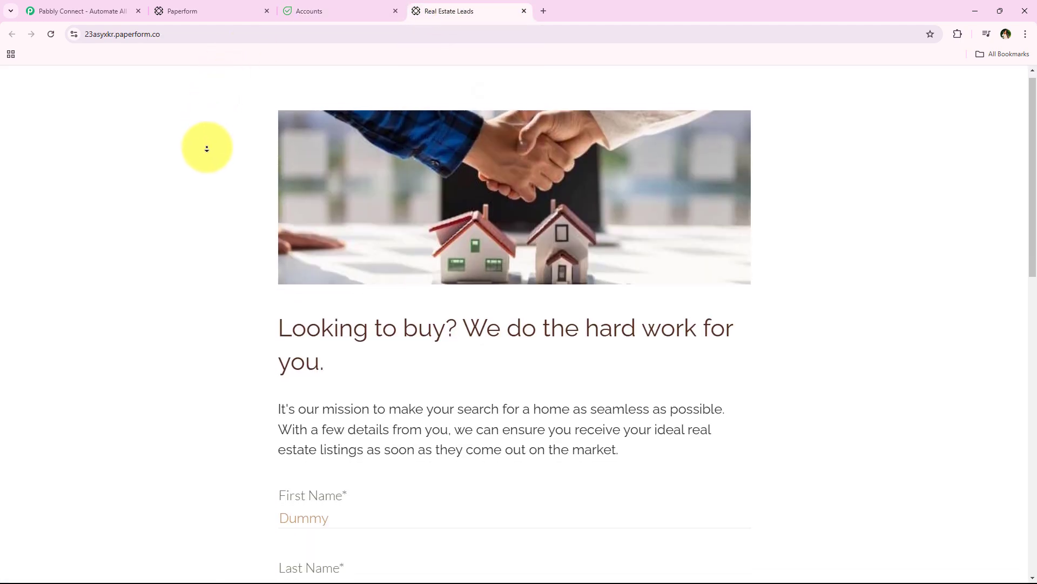
pyautogui.scroll(-3, 206, 148)
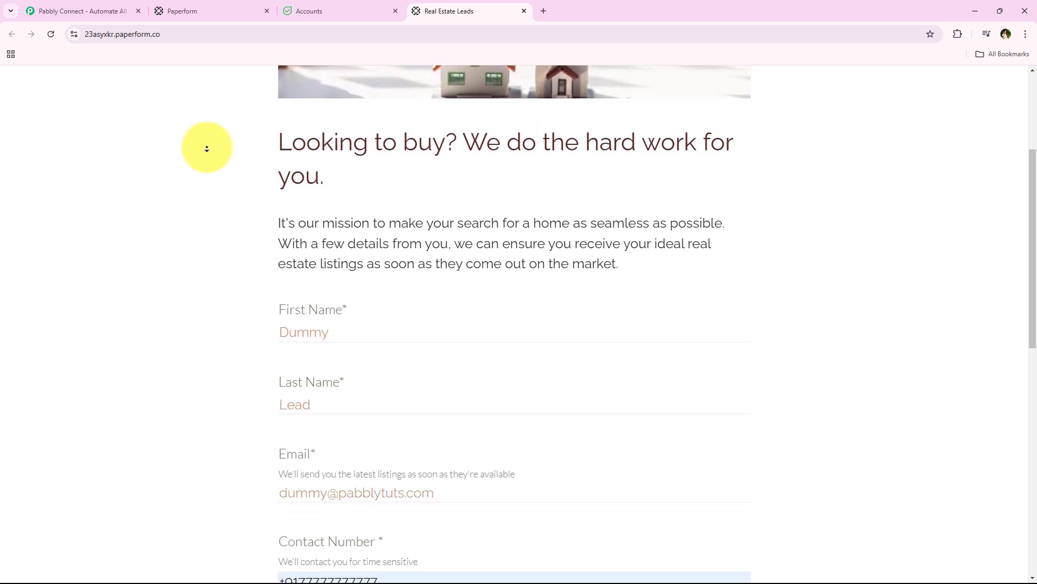
pyautogui.scroll(-1, 207, 149)
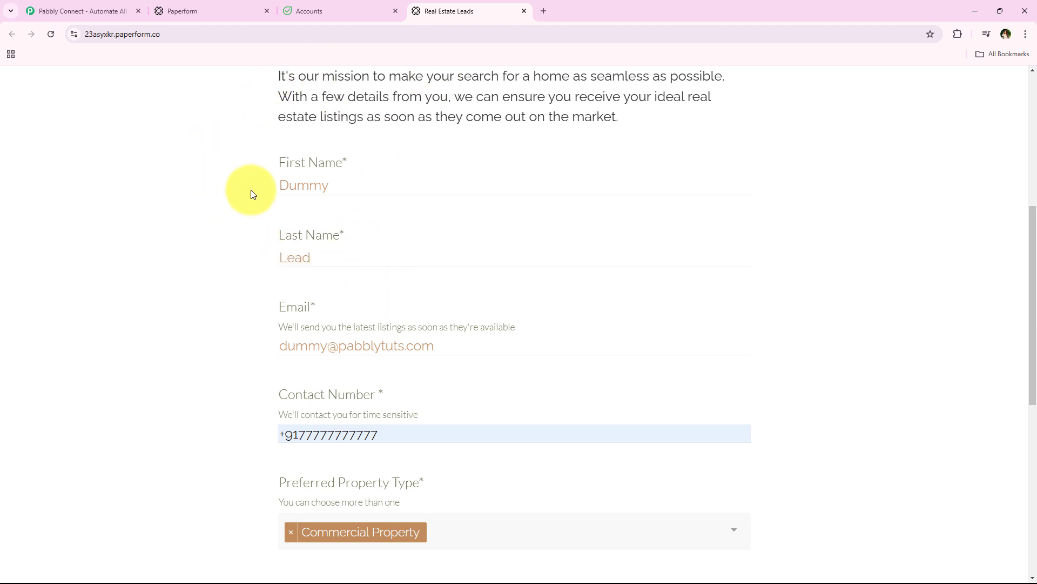
pyautogui.middleClick(253, 119)
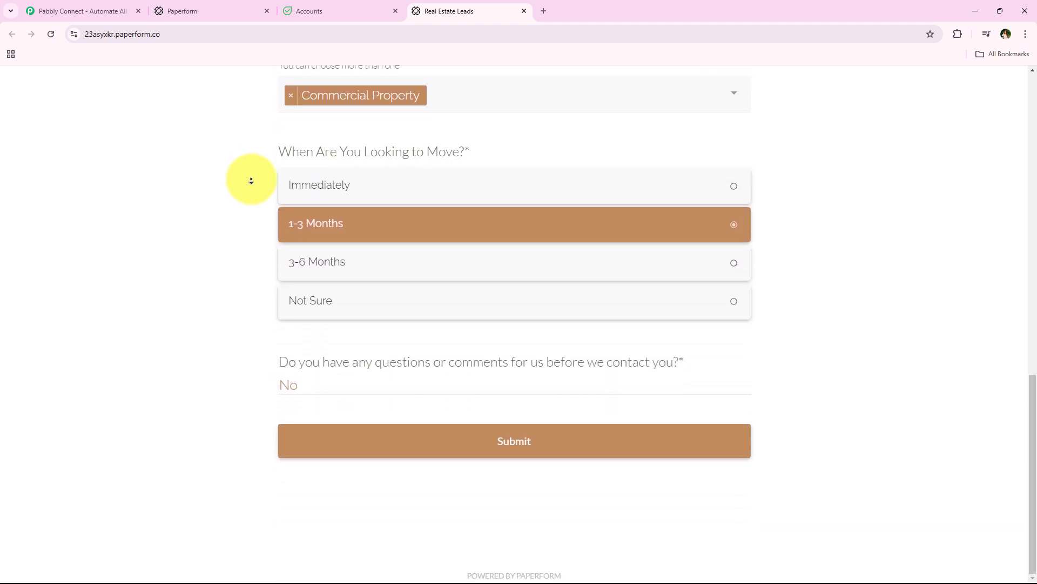
pyautogui.click(482, 450)
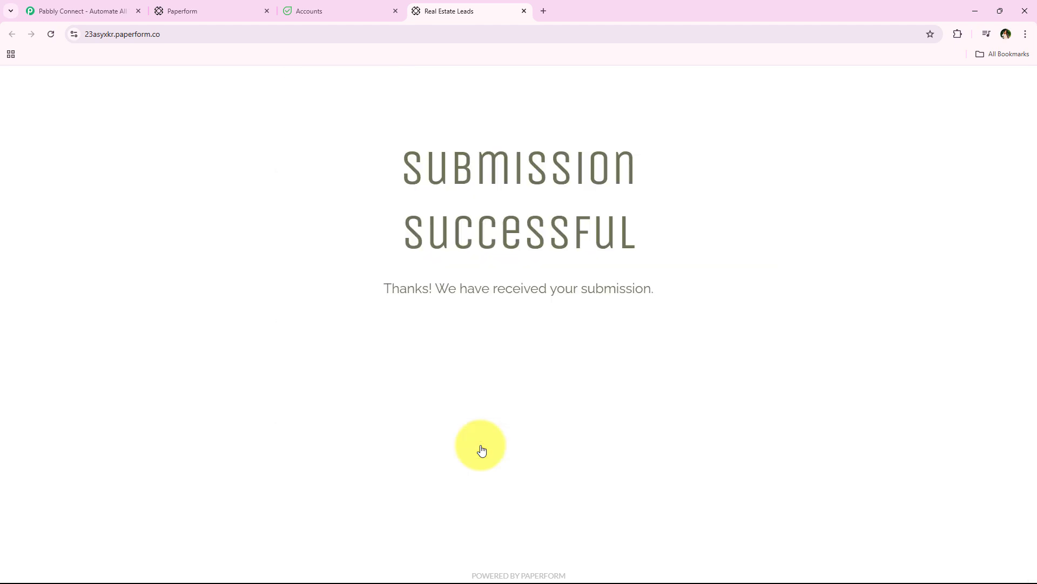
pyautogui.moveTo(394, 174); pyautogui.dragTo(625, 225)
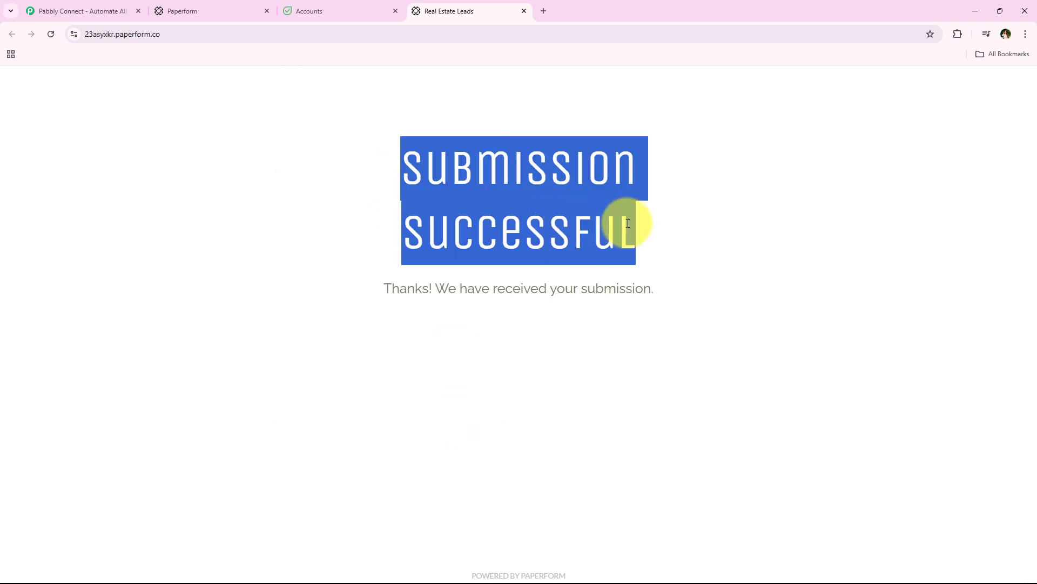
pyautogui.click(233, 210)
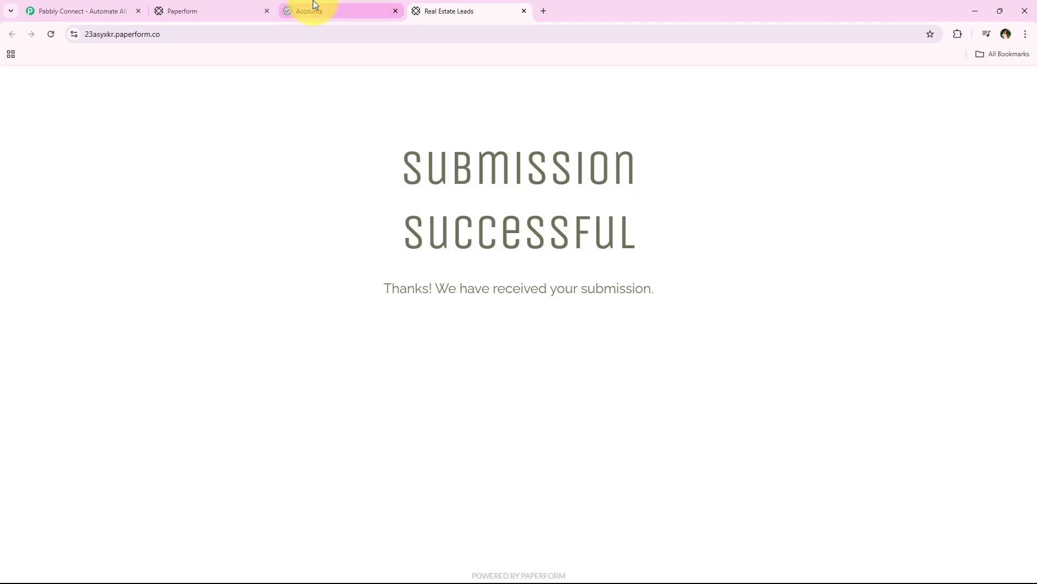
# Step: Switch to Flowlu and reload the Contacts list to check for the submitted lead
pyautogui.click(315, 5)
pyautogui.click(51, 34)
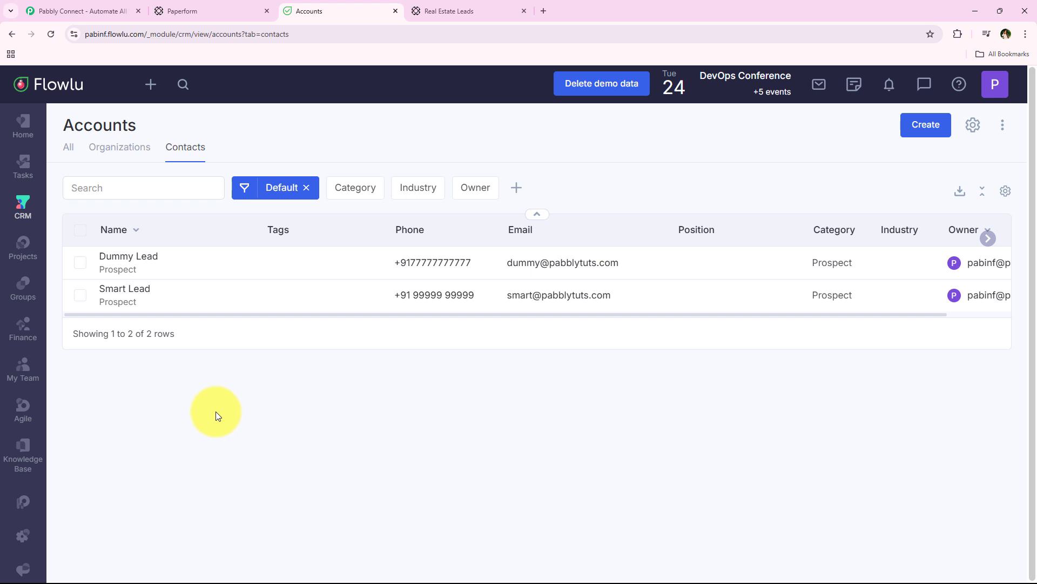
# Step: Switch to the Pabbly Connect website, dismiss the sale offer and sign in to the existing account
pyautogui.click(58, 7)
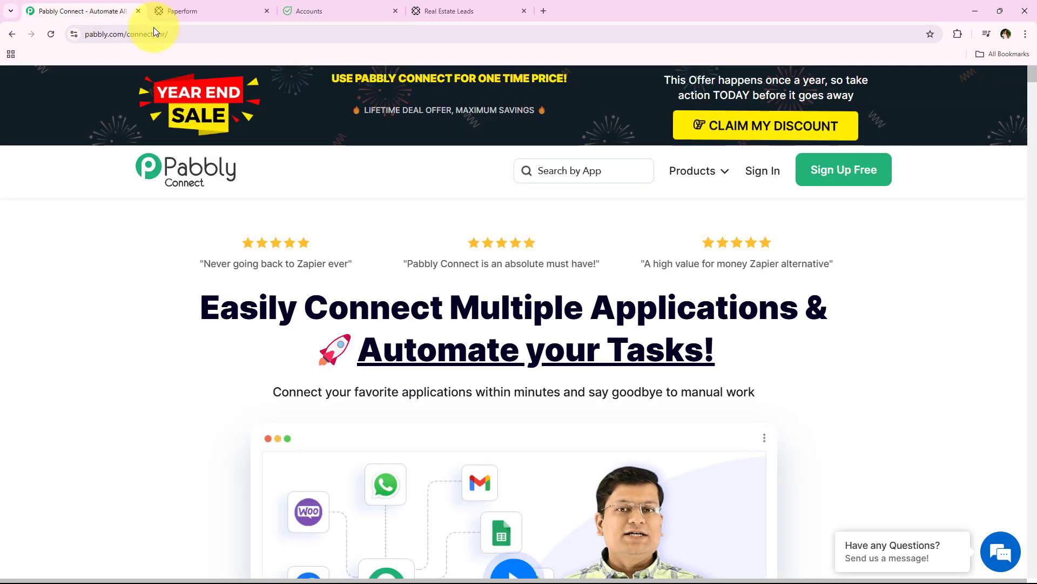
pyautogui.click(192, 34)
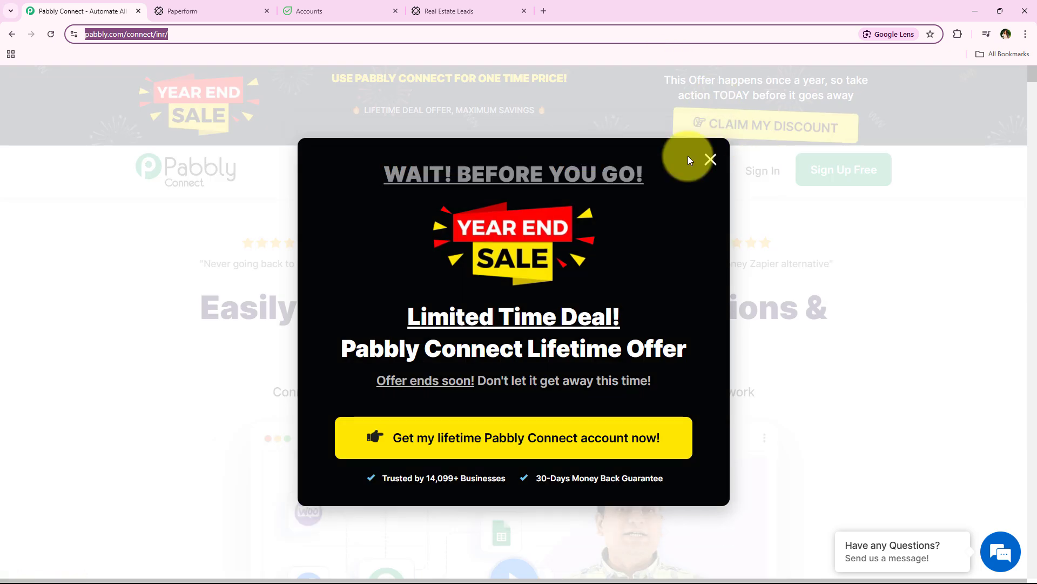
pyautogui.click(709, 159)
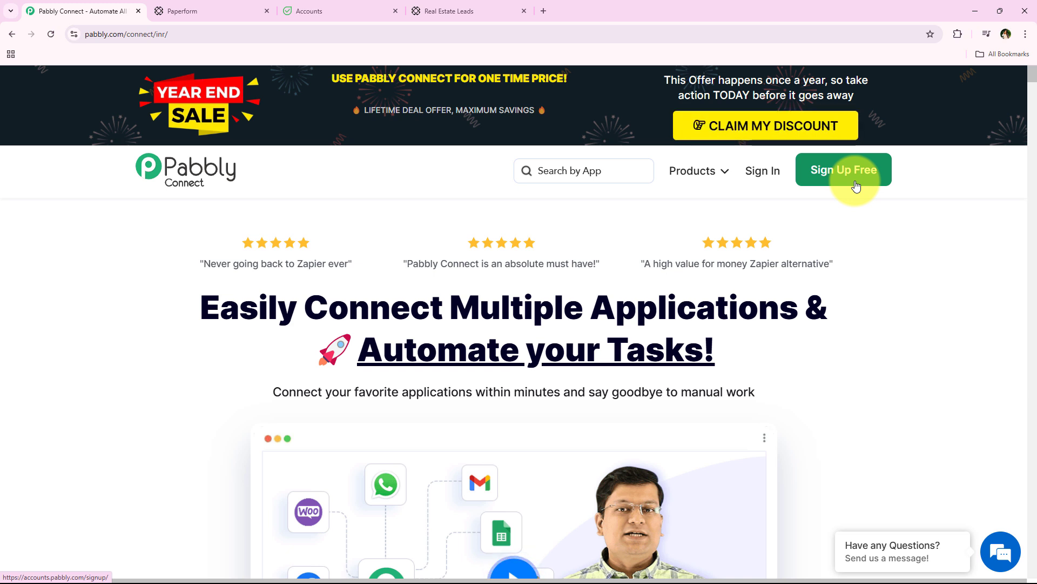
pyautogui.click(771, 184)
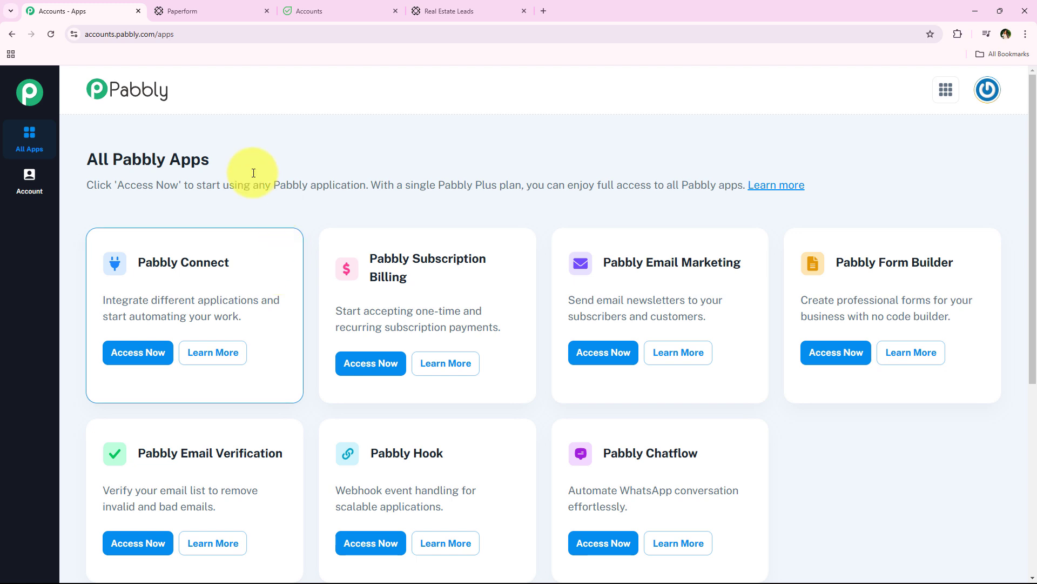
# Step: Open the Pabbly Connect dashboard from the list of Pabbly apps
pyautogui.moveTo(106, 156); pyautogui.dragTo(210, 163)
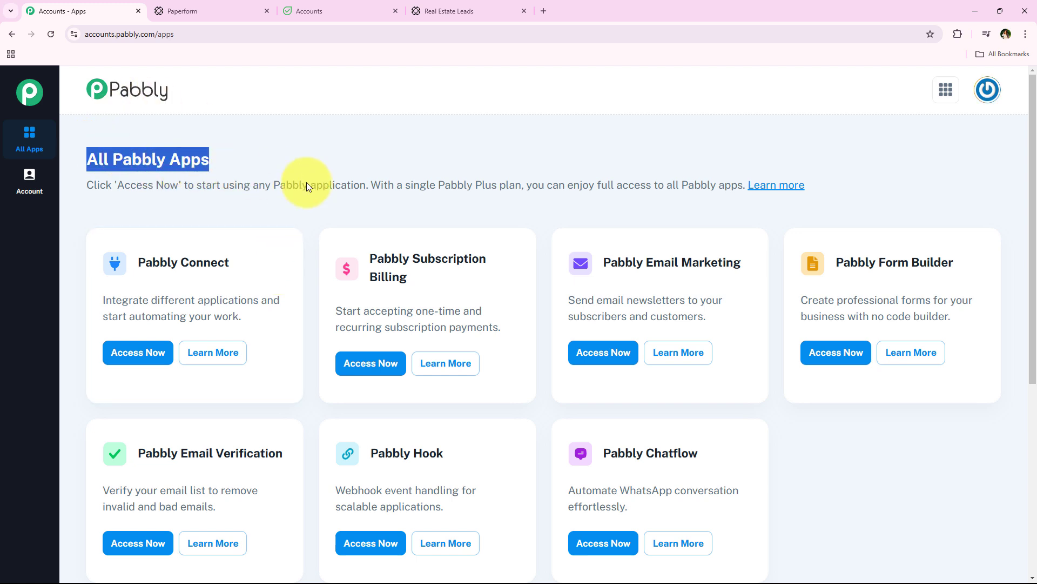
pyautogui.scroll(-1, 316, 263)
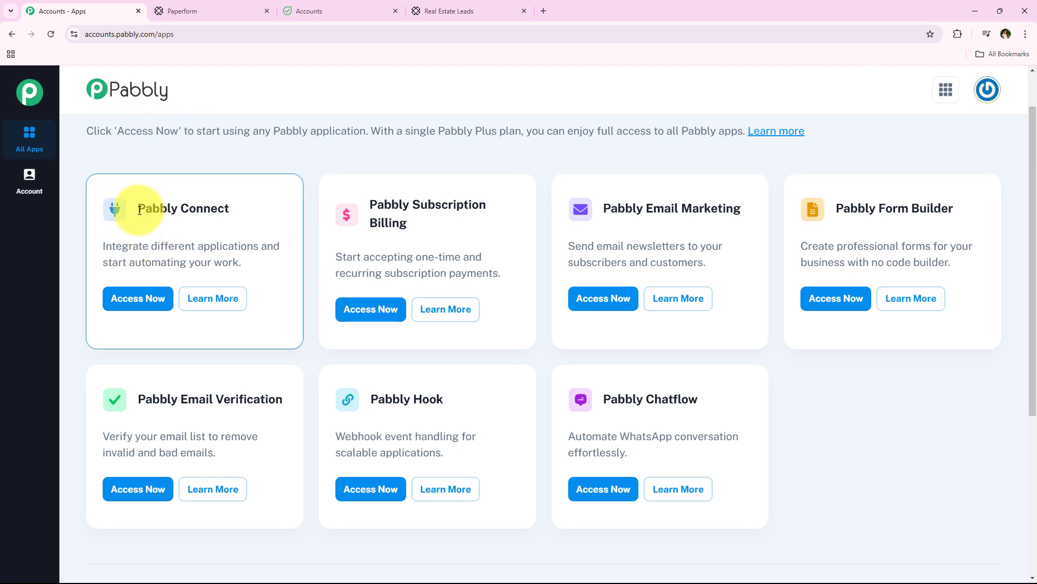
pyautogui.moveTo(139, 210); pyautogui.dragTo(226, 203)
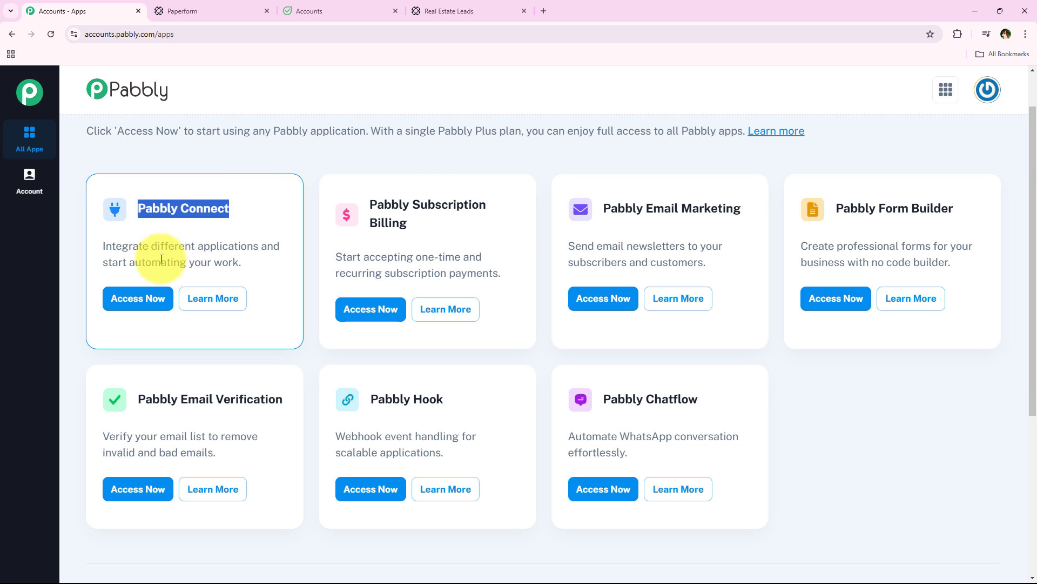
pyautogui.moveTo(104, 246); pyautogui.dragTo(263, 245)
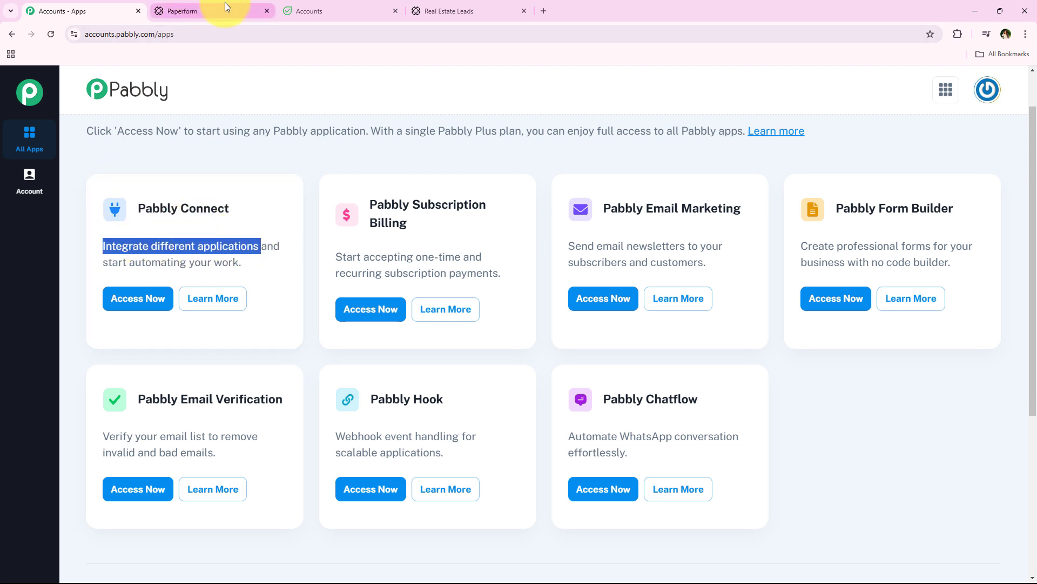
pyautogui.click(142, 303)
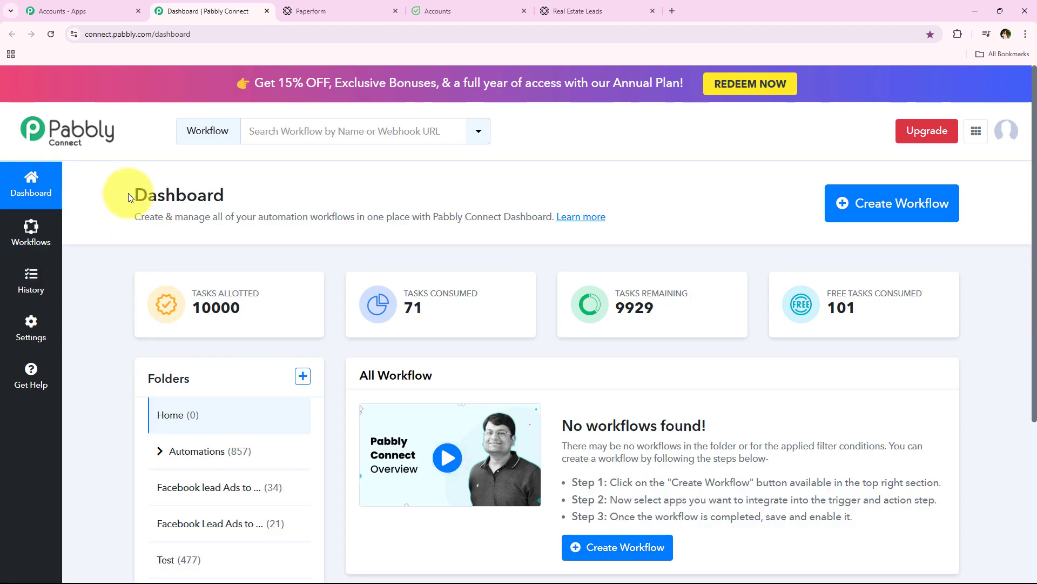
pyautogui.moveTo(128, 193); pyautogui.dragTo(252, 205)
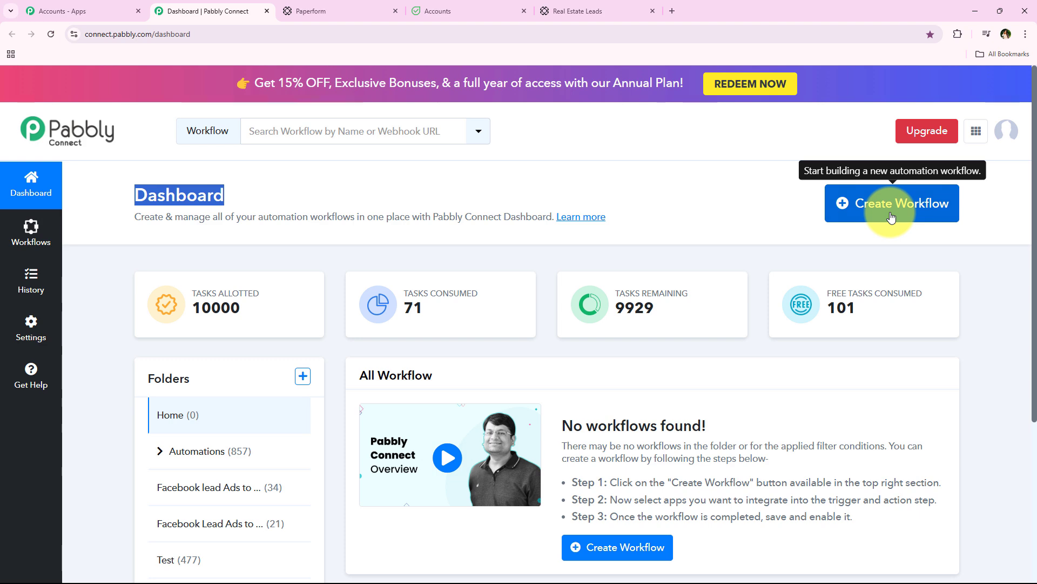
# Step: Create a workflow named "How to Create Flowlu Contact on Paperform Submission | Paperform to Flowlu" in the Automations folder
pyautogui.click(873, 200)
pyautogui.moveTo(432, 267); pyautogui.dragTo(355, 267)
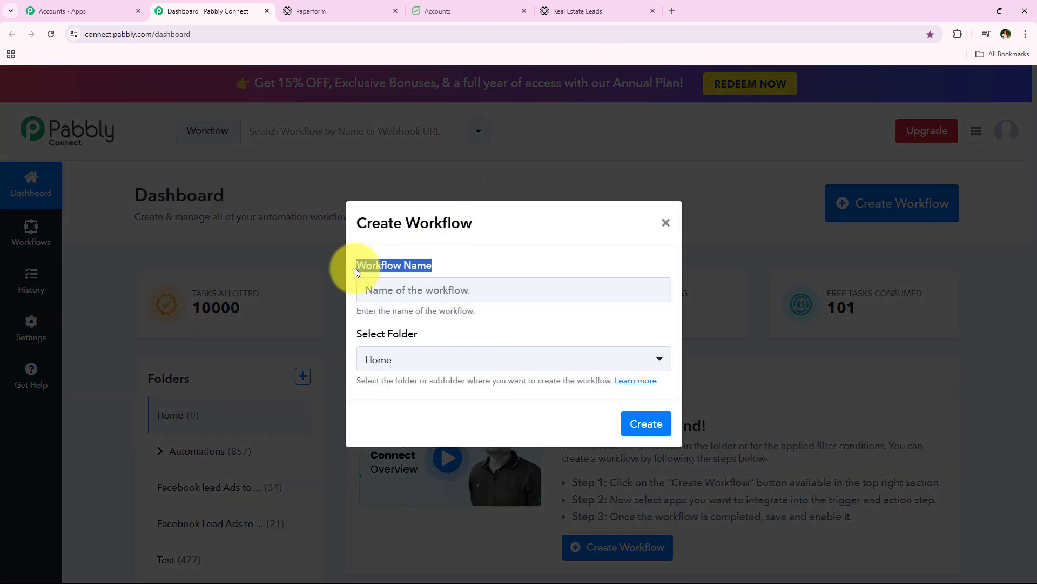
pyautogui.moveTo(355, 335); pyautogui.dragTo(414, 335)
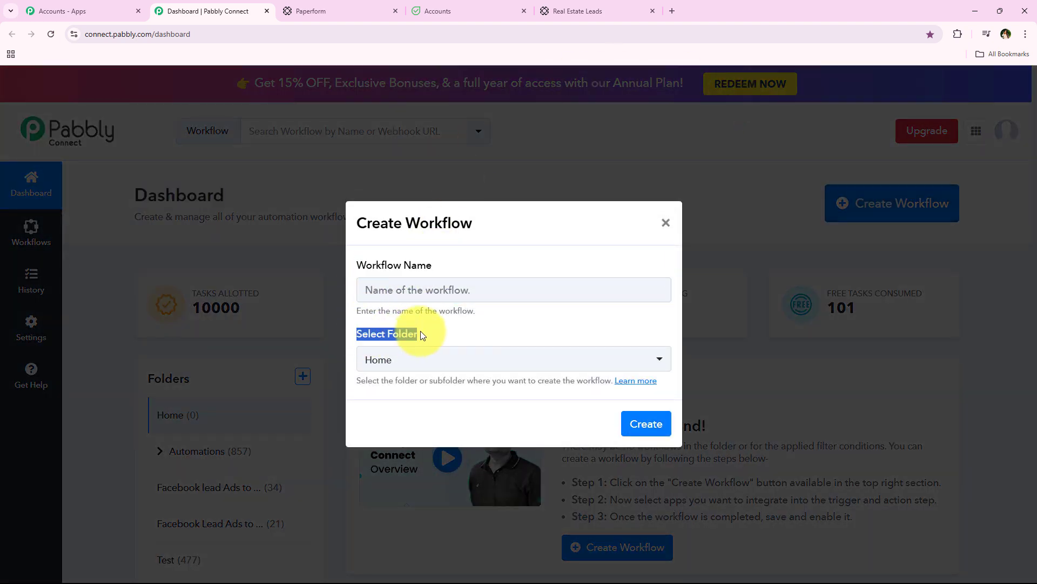
pyautogui.click(452, 360)
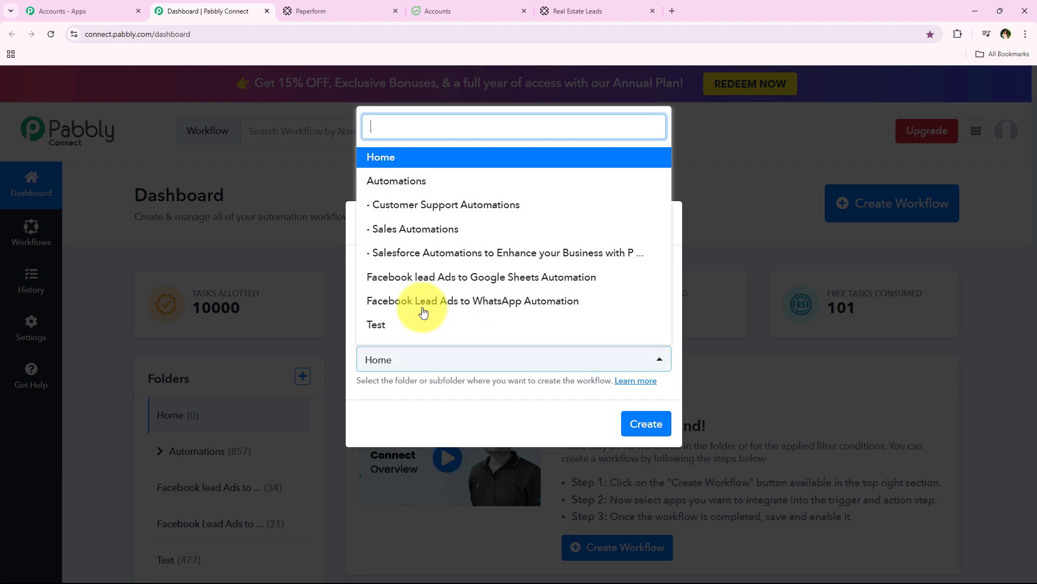
pyautogui.click(553, 186)
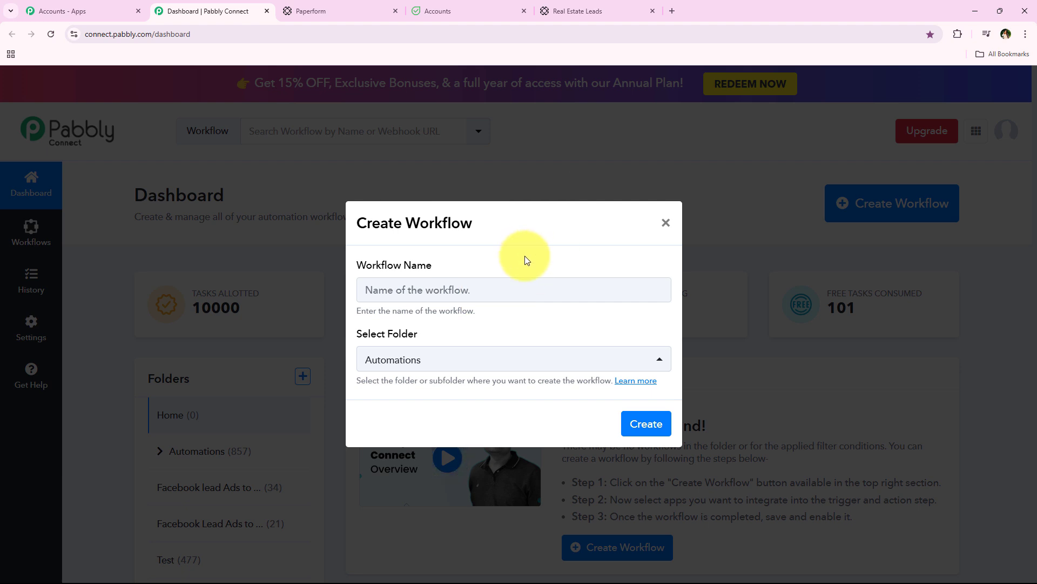
pyautogui.click(373, 290)
pyautogui.hotkey('ctrl', 'v')
pyautogui.moveTo(372, 290); pyautogui.dragTo(704, 277)
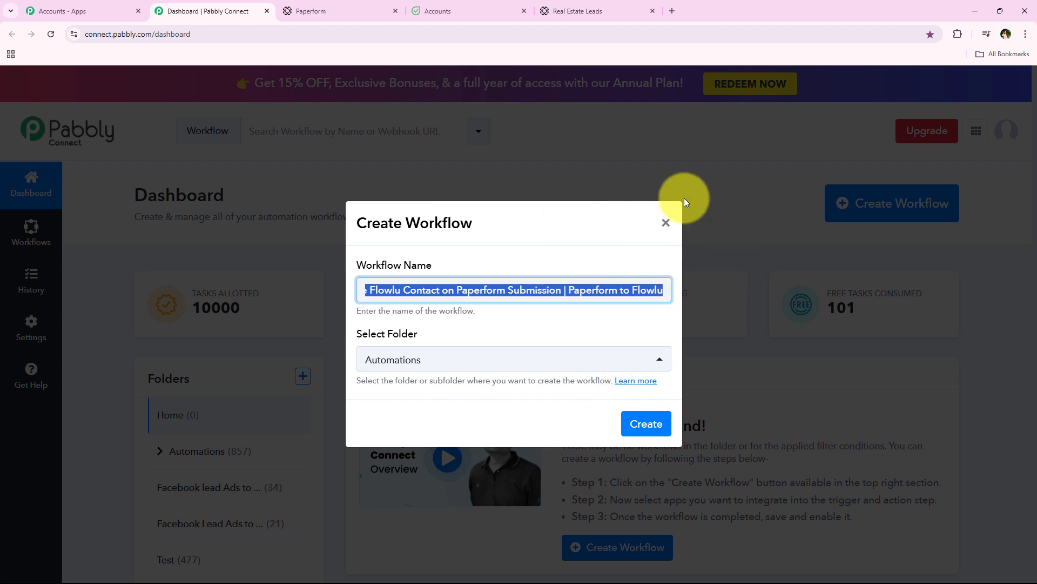
pyautogui.click(652, 419)
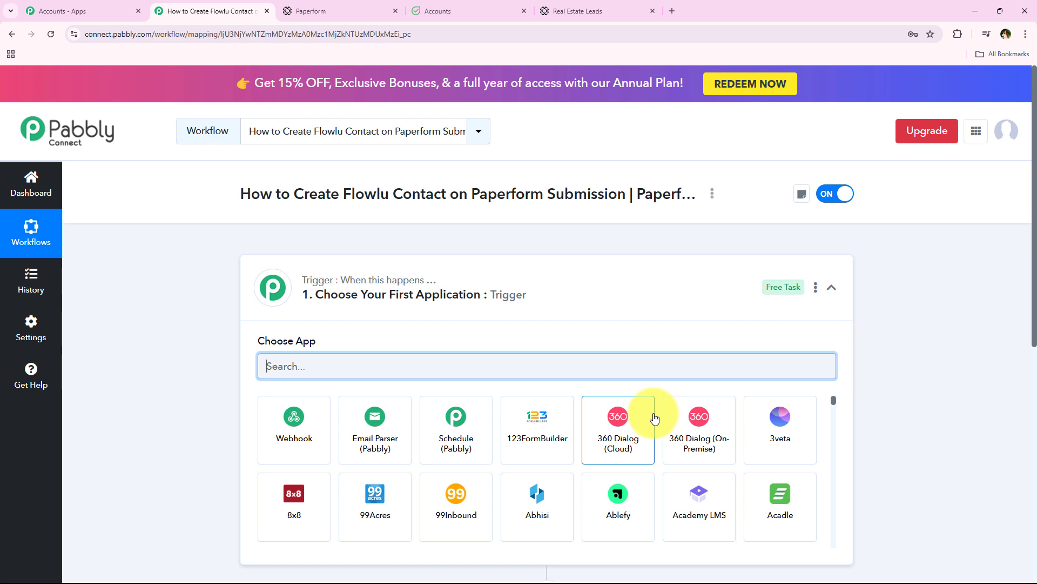
# Step: Collapse the trigger step and review the workflow's trigger and action against its title
pyautogui.click(522, 277)
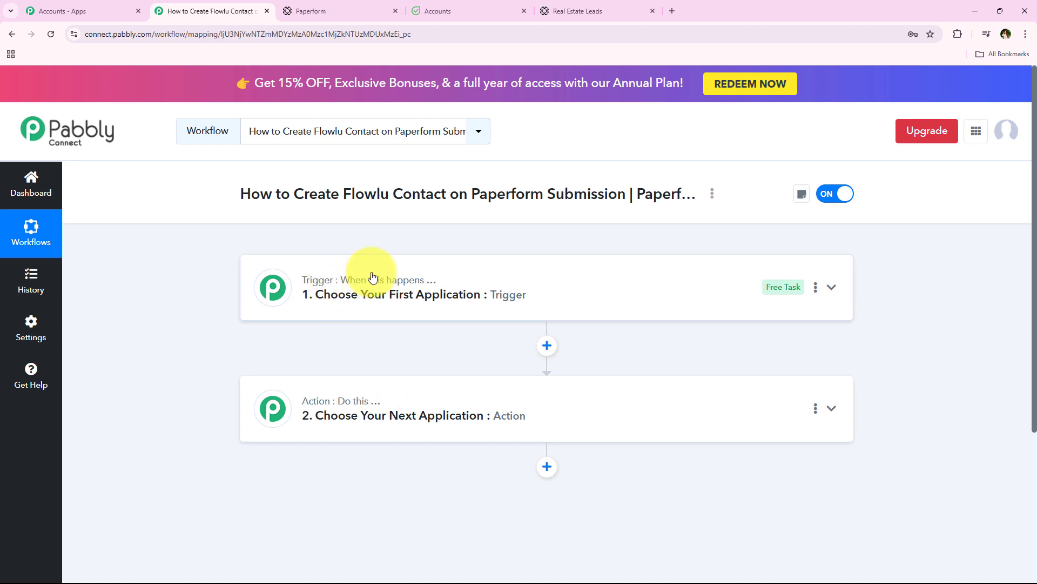
pyautogui.moveTo(373, 285)
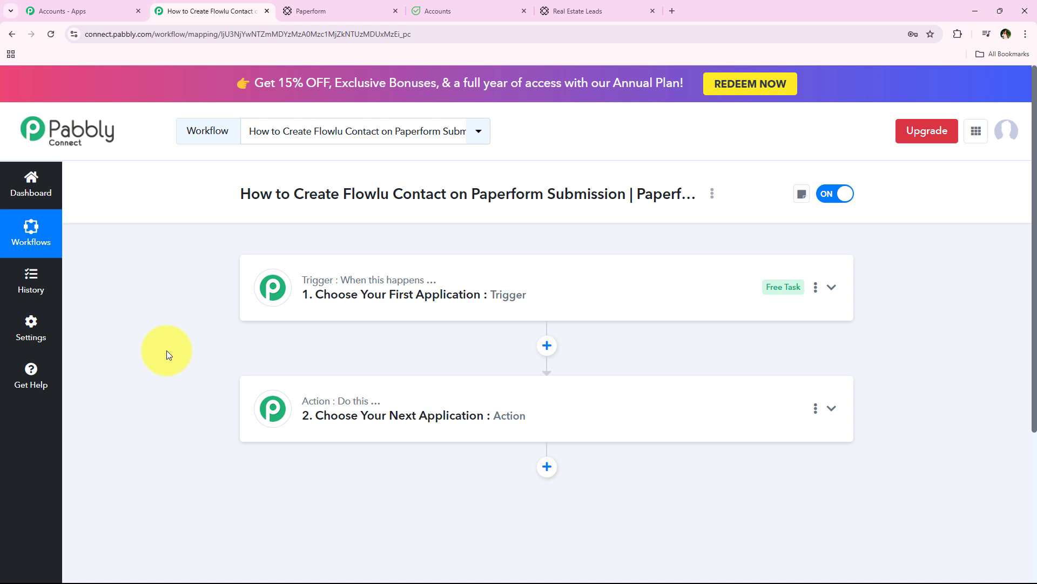
pyautogui.moveTo(292, 195); pyautogui.dragTo(626, 195)
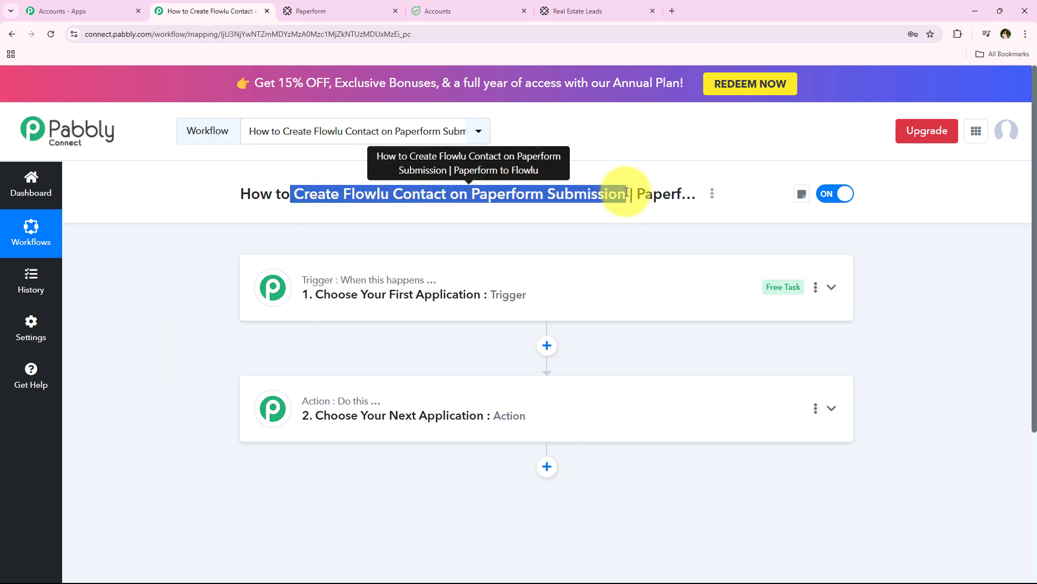
pyautogui.click(183, 293)
pyautogui.moveTo(468, 194); pyautogui.dragTo(630, 195)
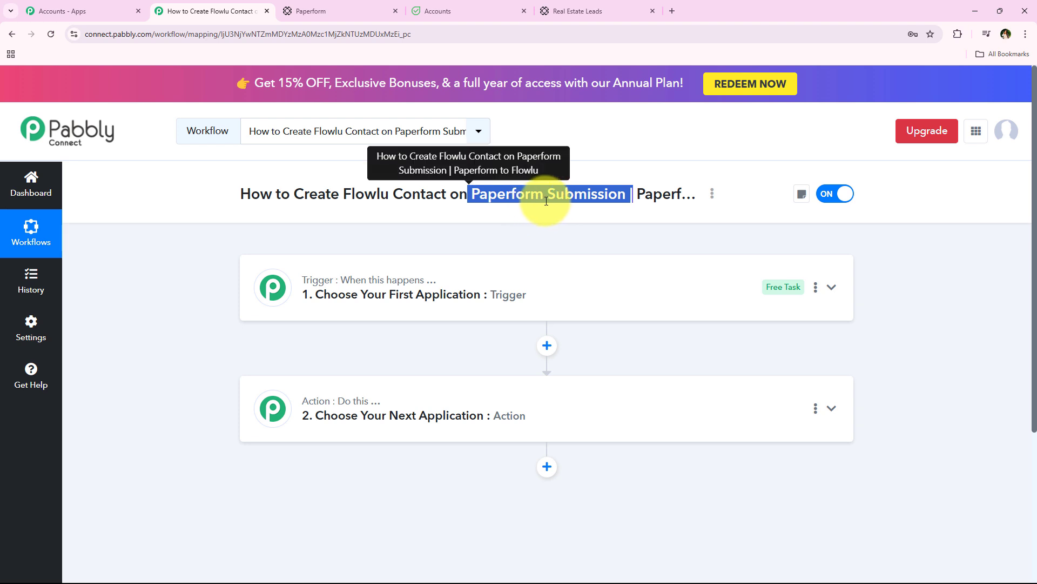
pyautogui.moveTo(343, 194); pyautogui.dragTo(446, 195)
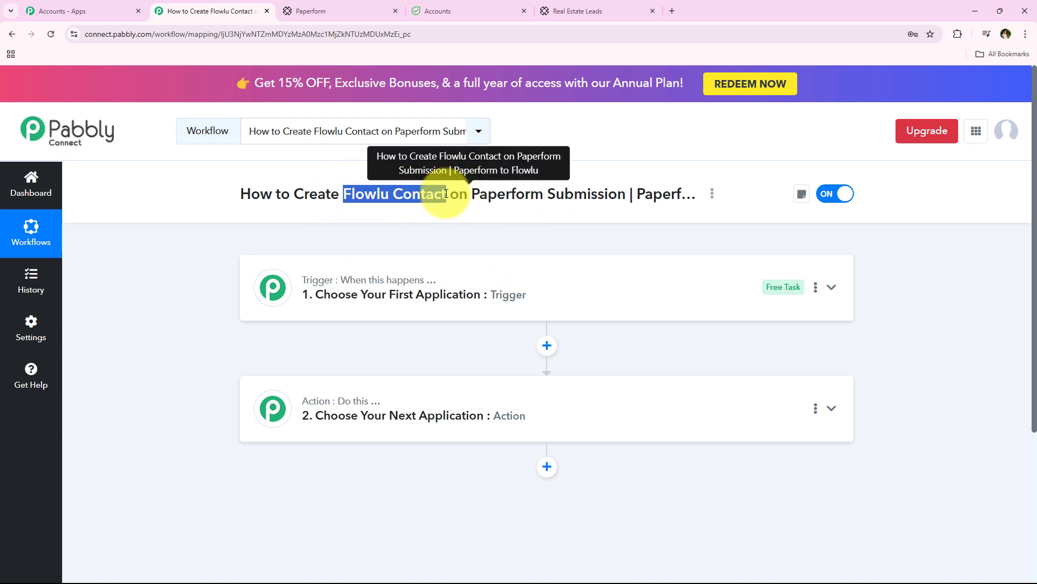
pyautogui.click(377, 217)
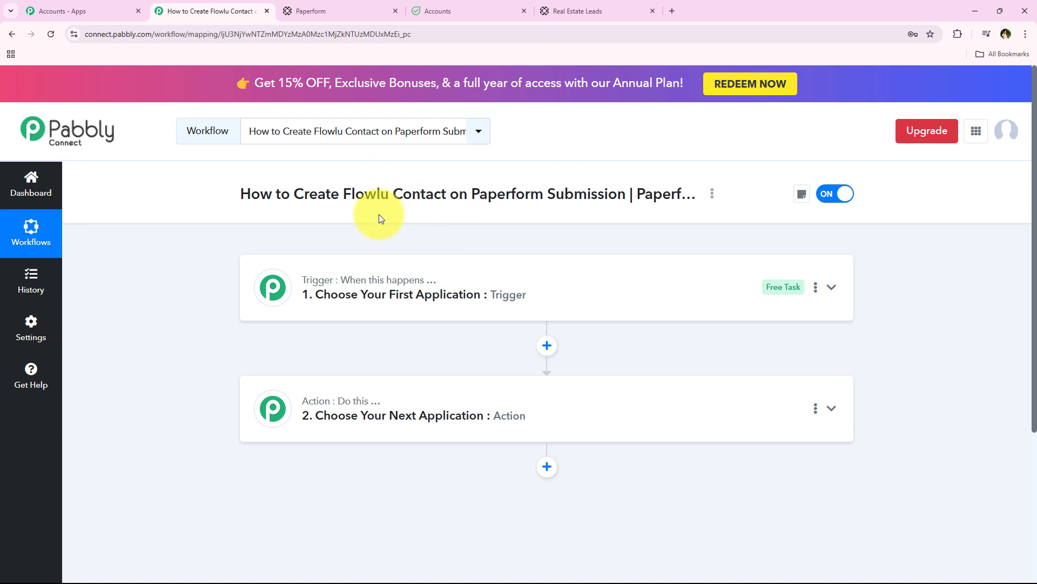
# Step: Set the workflow's trigger app to Paperform with the New Form Submission event
pyautogui.click(355, 295)
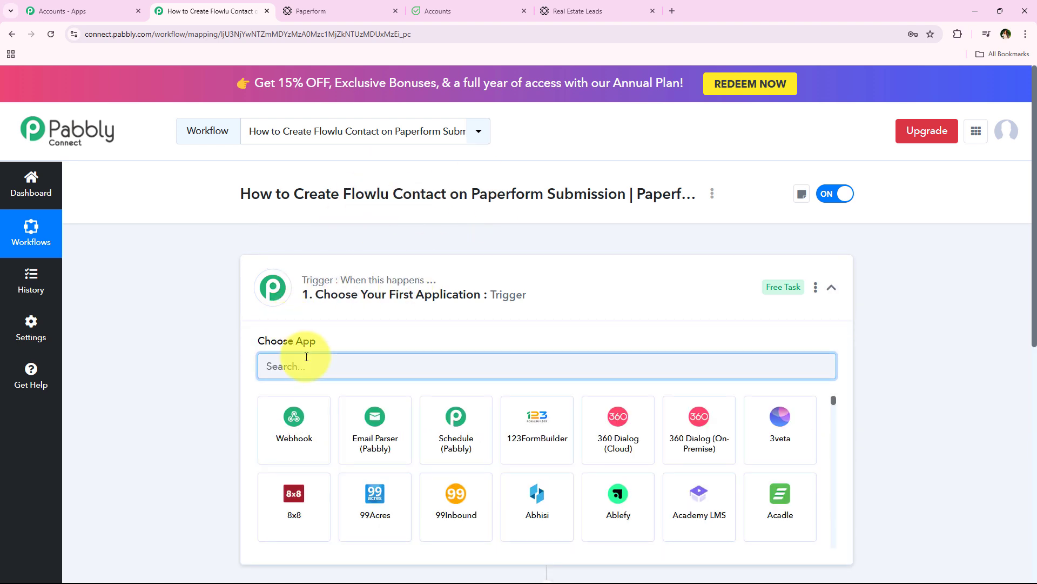
pyautogui.write('Paperform')
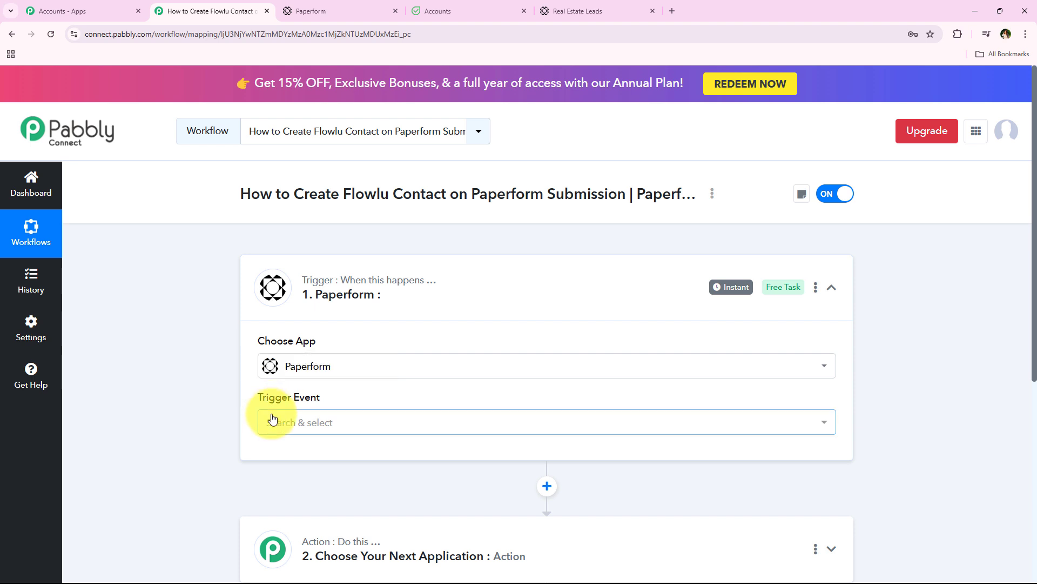
pyautogui.click(270, 422)
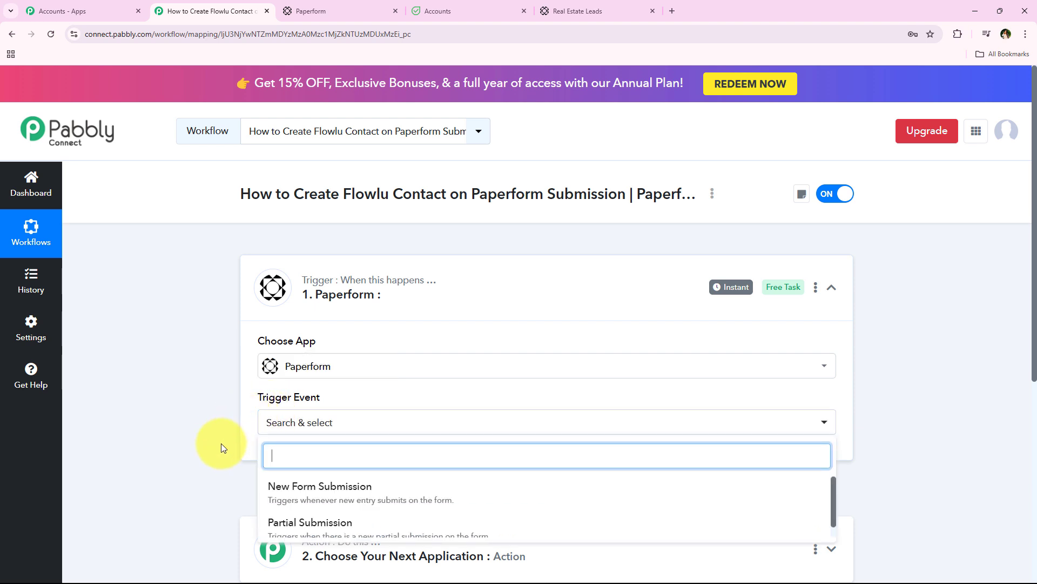
pyautogui.click(779, 481)
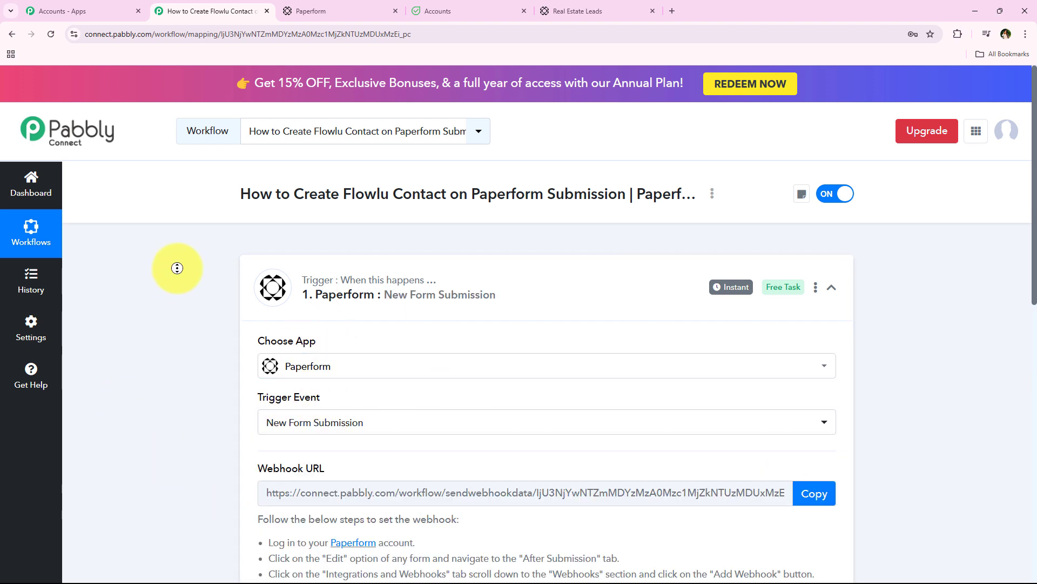
pyautogui.scroll(-1, 178, 268)
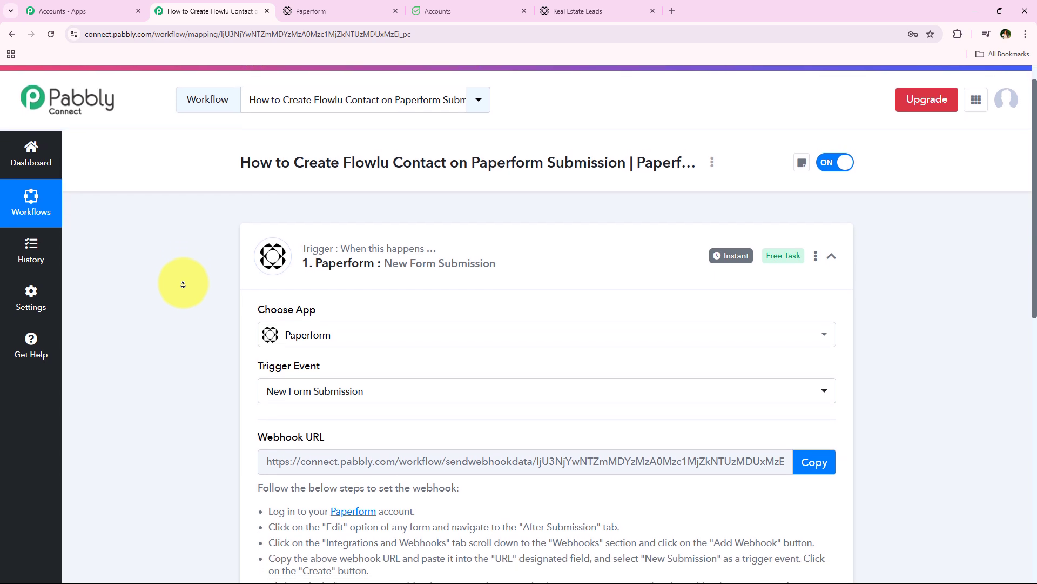
# Step: Copy the Paperform trigger's webhook URL, start capturing the webhook response, and read the webhook setup instructions
pyautogui.scroll(-1, 182, 285)
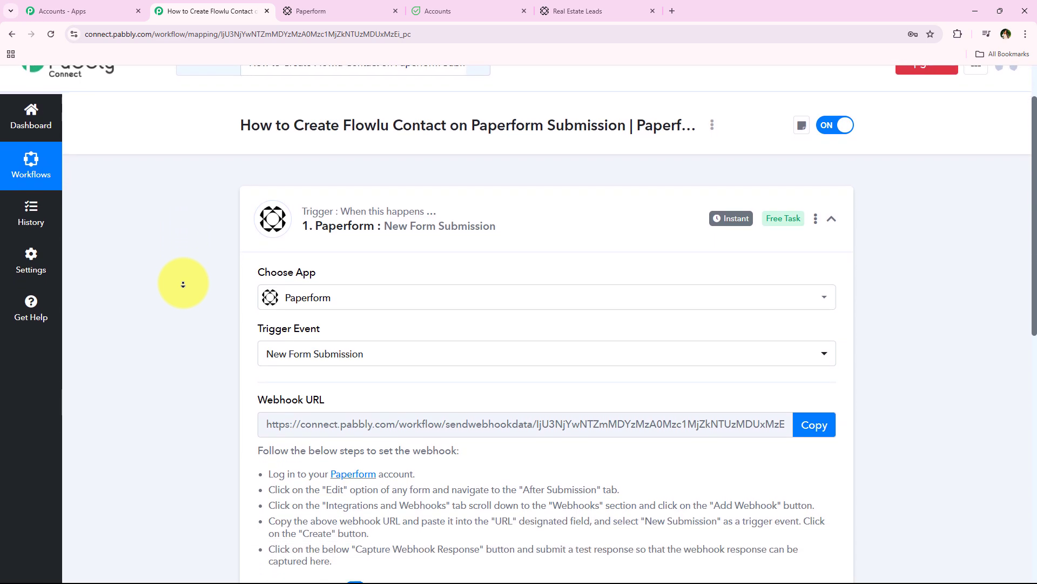
pyautogui.scroll(-1, 183, 284)
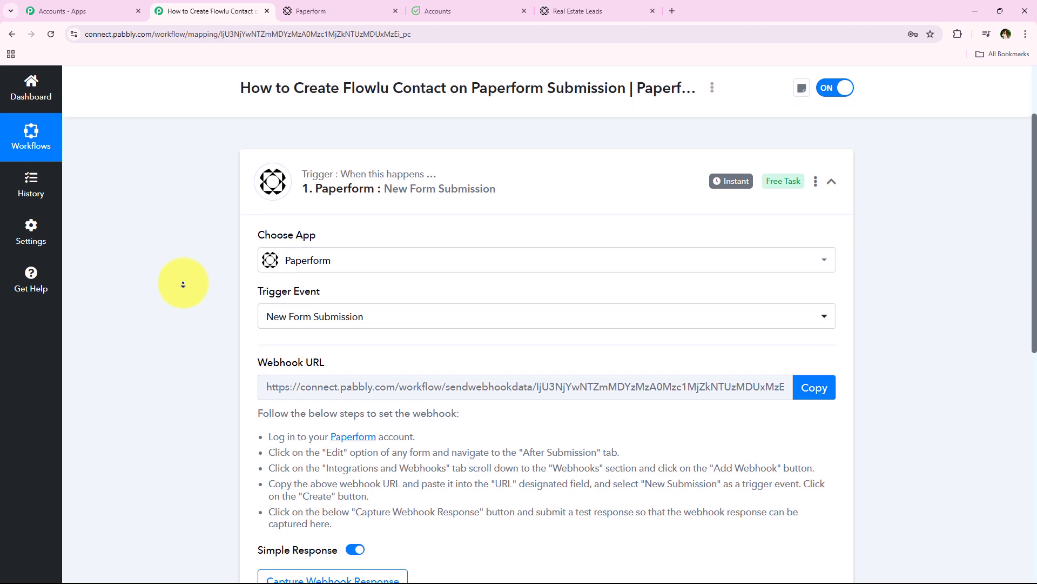
pyautogui.scroll(-1, 183, 284)
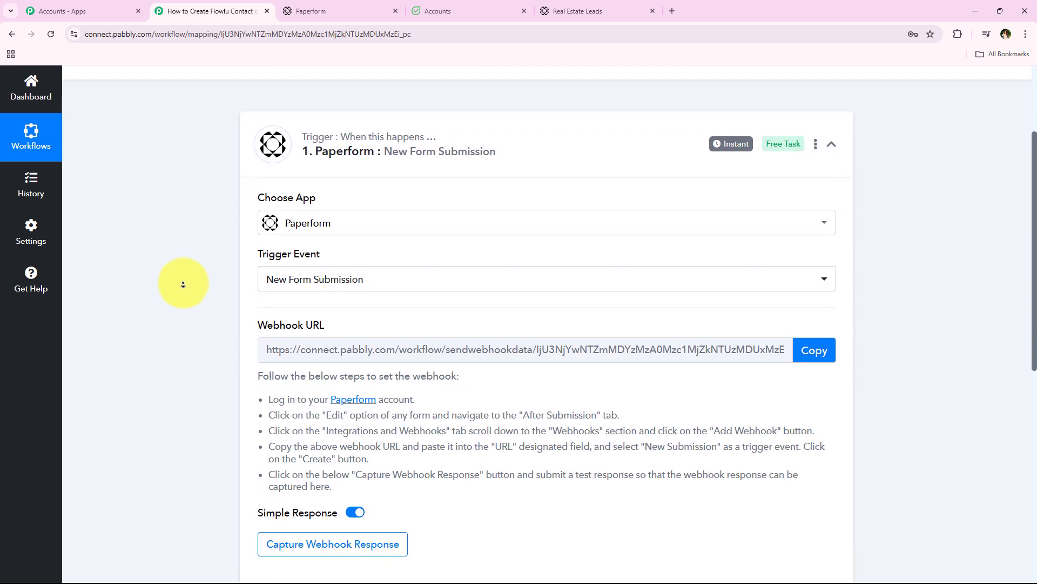
pyautogui.scroll(-1, 183, 284)
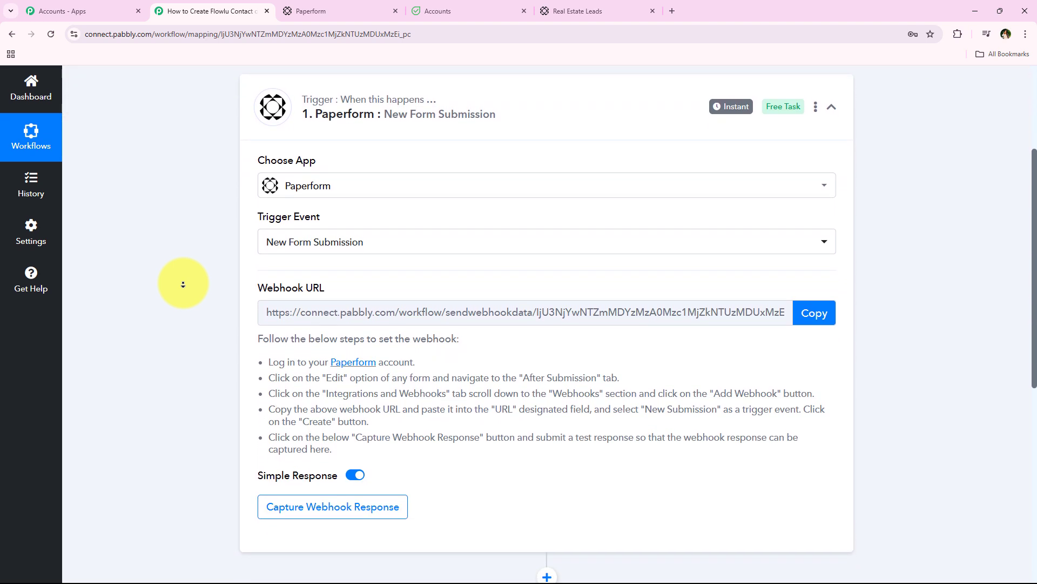
pyautogui.scroll(-1, 183, 284)
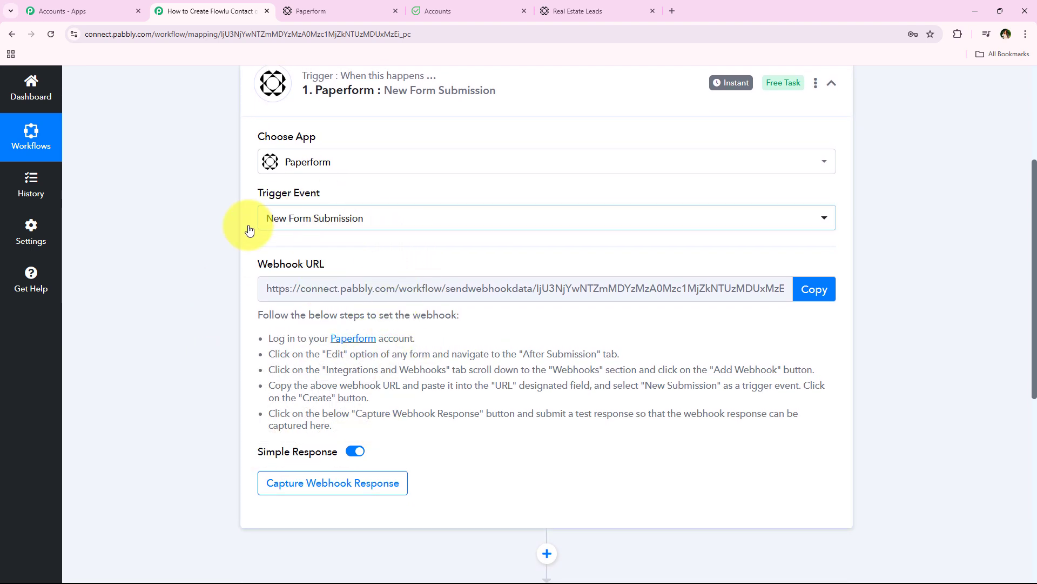
pyautogui.click(830, 294)
pyautogui.click(325, 482)
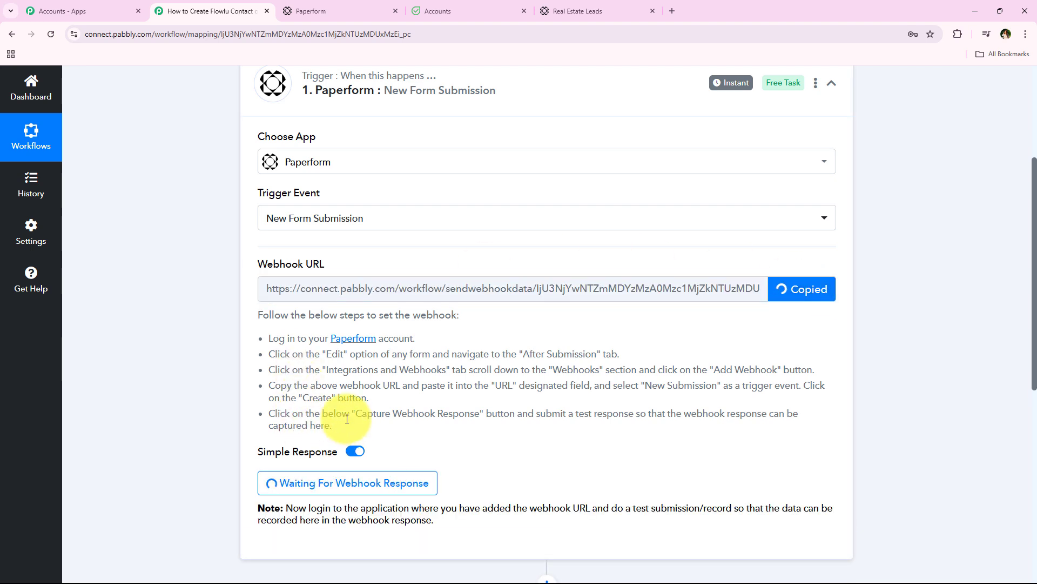
pyautogui.moveTo(347, 418); pyautogui.dragTo(269, 342)
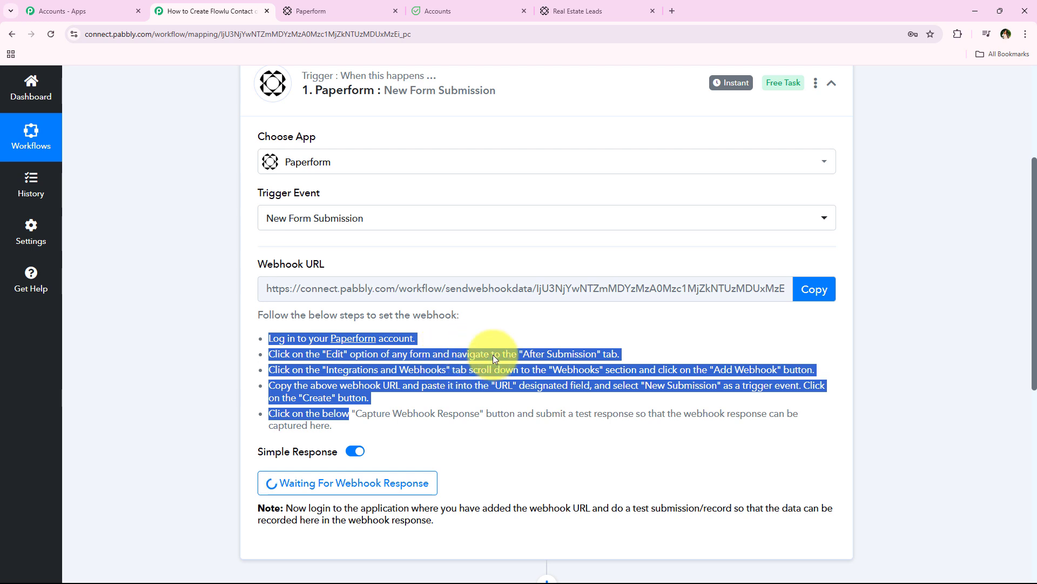
pyautogui.click(612, 365)
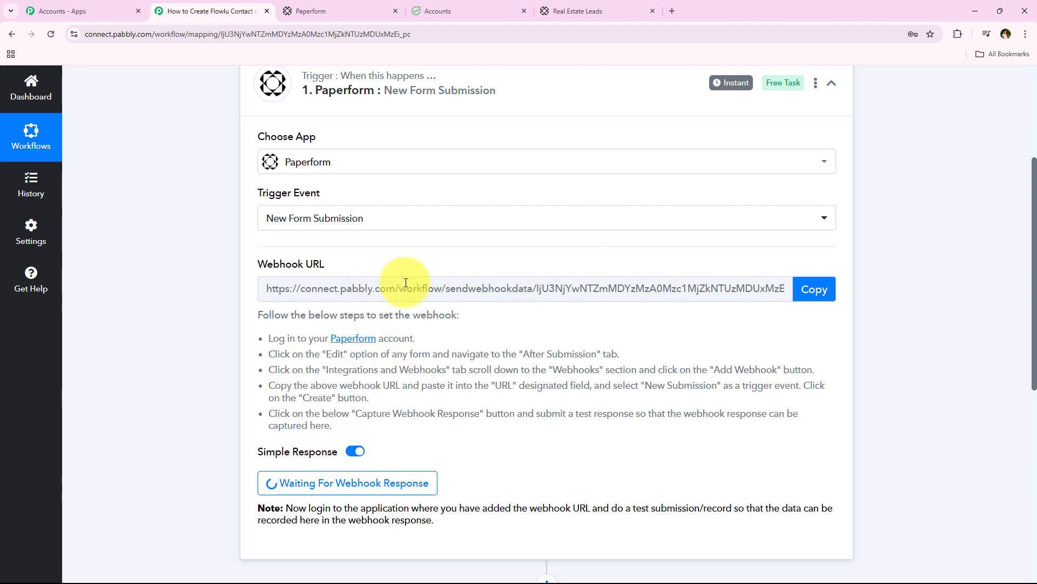
# Step: Switch to Paperform and expand the Webhooks section in the Real Estate Leads form's after-submission Integrations & Webhooks settings
pyautogui.click(324, 7)
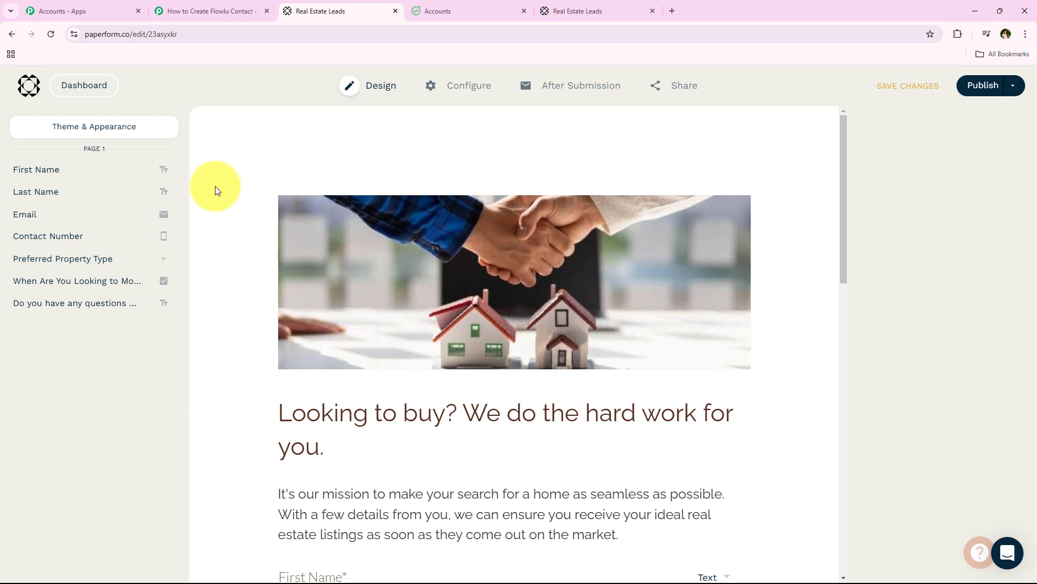
pyautogui.moveTo(562, 92)
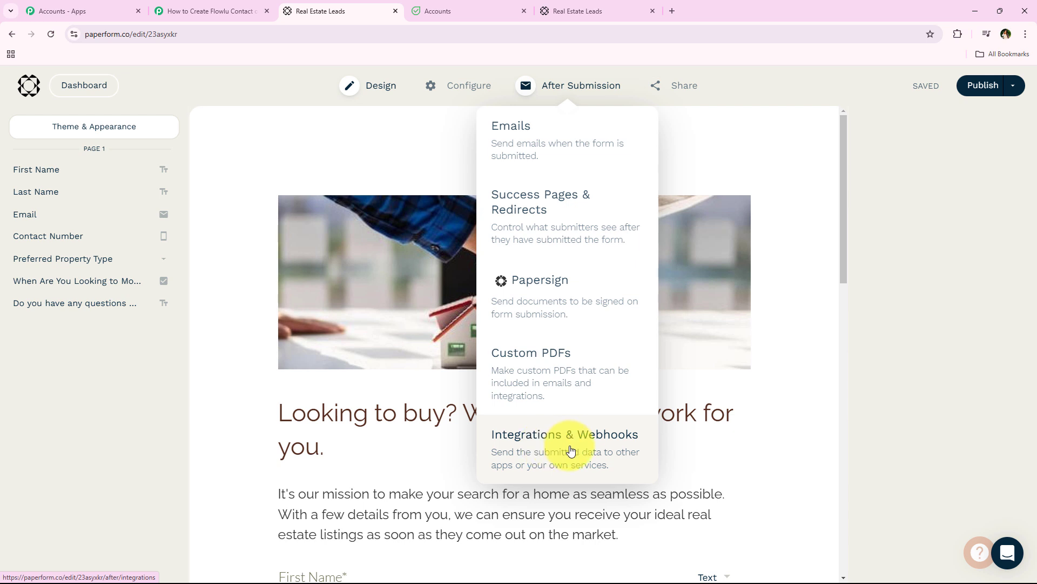
pyautogui.click(589, 454)
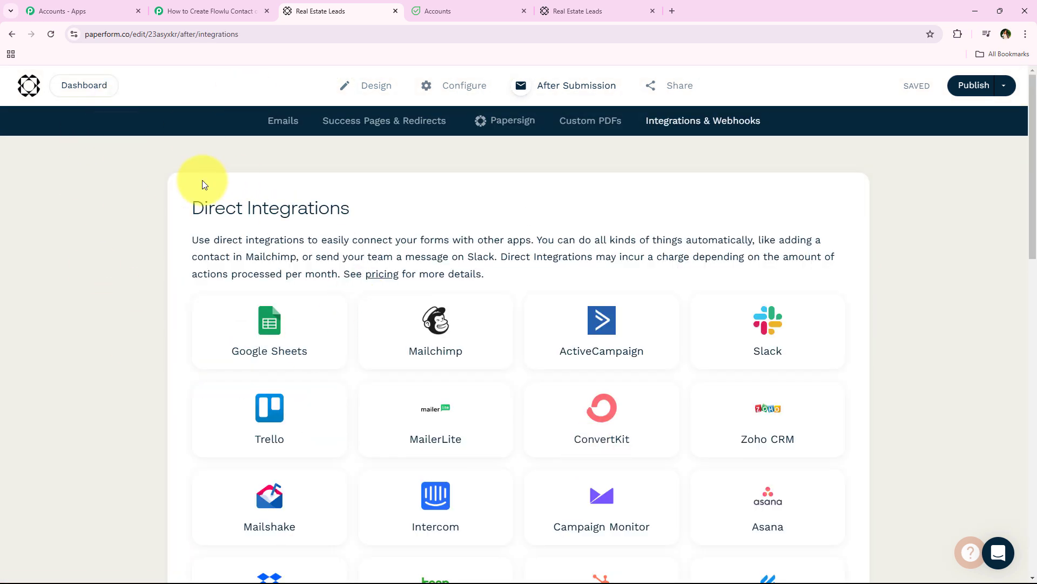
pyautogui.scroll(-3, 169, 181)
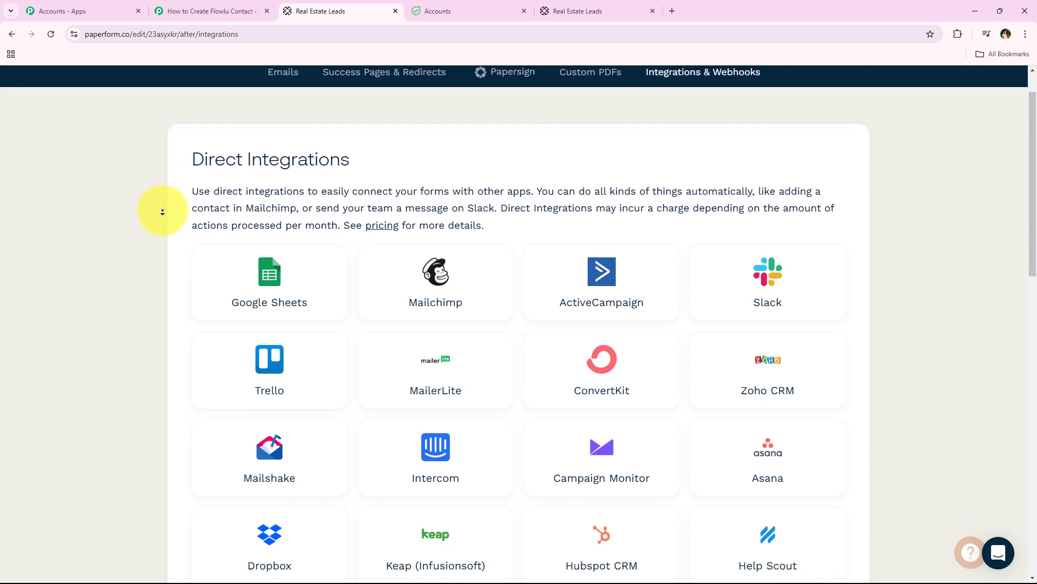
pyautogui.scroll(-5, 163, 213)
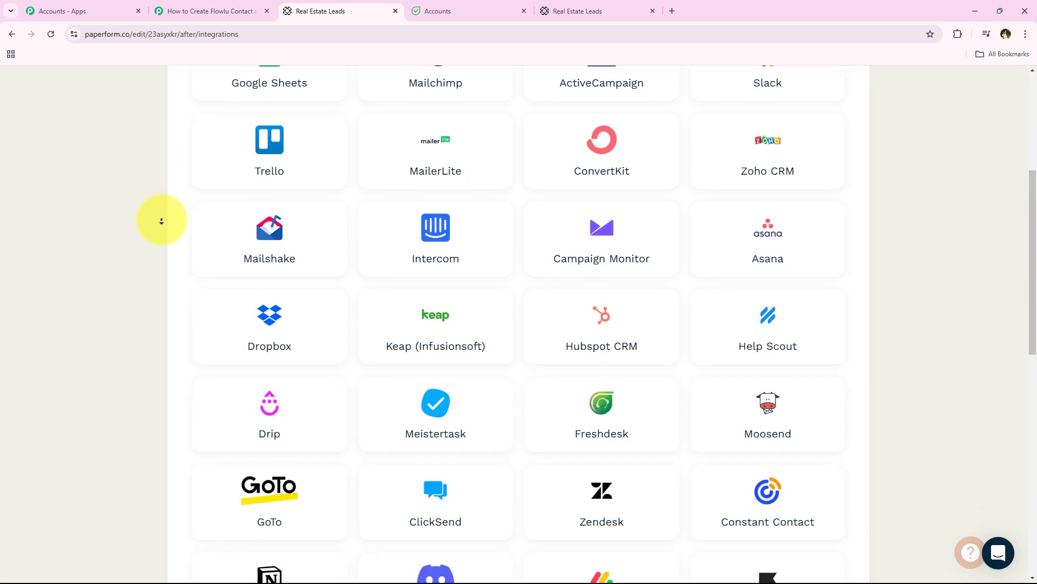
pyautogui.scroll(-7, 160, 228)
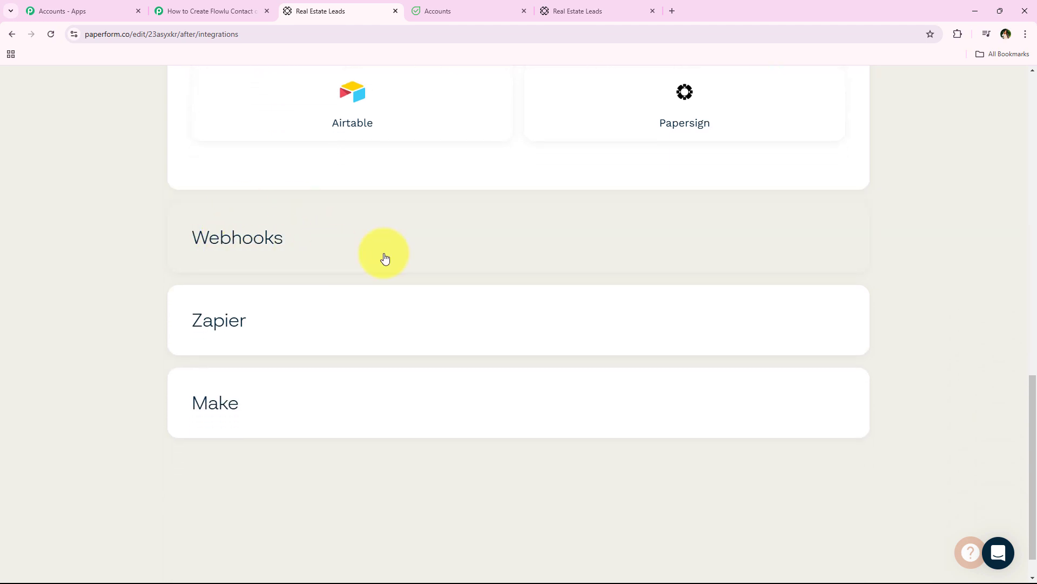
pyautogui.click(385, 258)
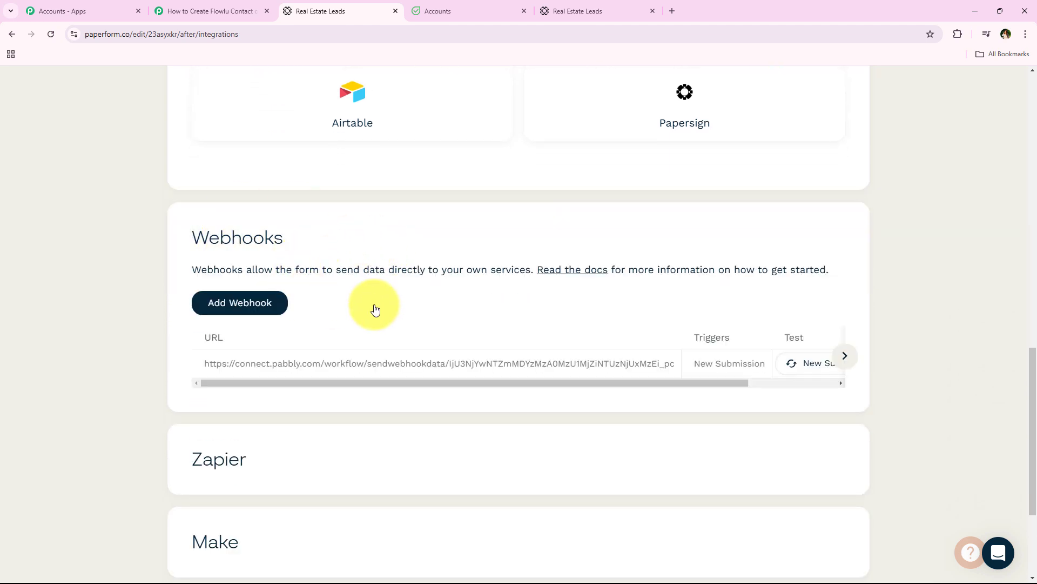
# Step: Add a webhook to the form using the copied Pabbly Connect URL, triggered on New Submission, and check the webhook list
pyautogui.click(246, 312)
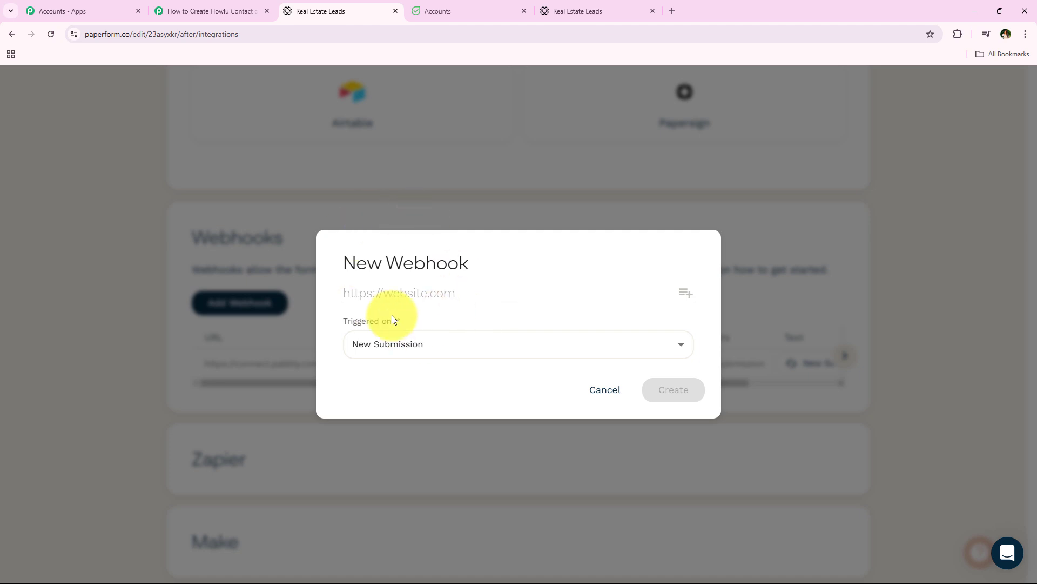
pyautogui.rightClick(398, 292)
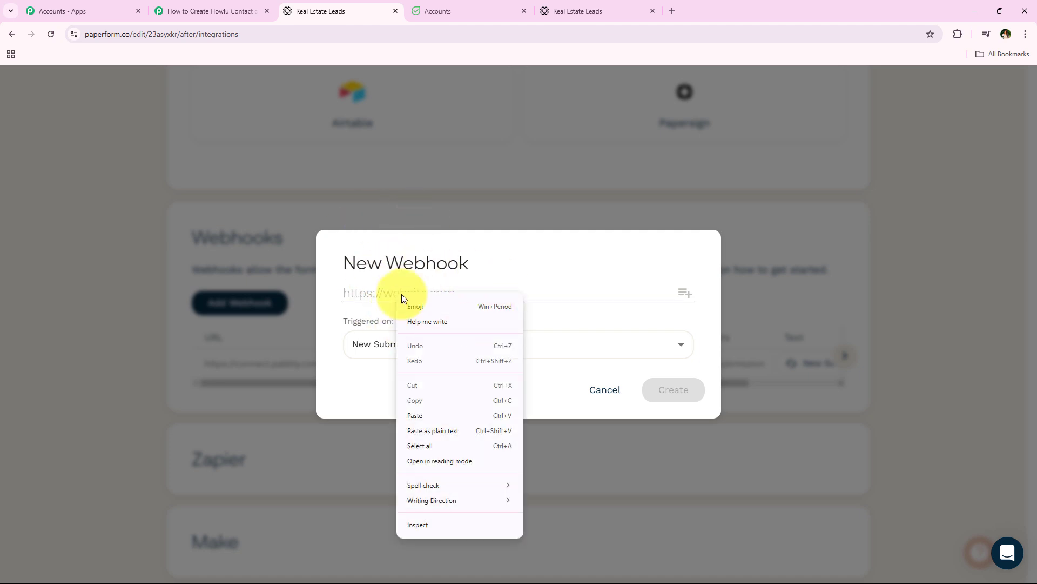
pyautogui.click(421, 415)
pyautogui.click(397, 248)
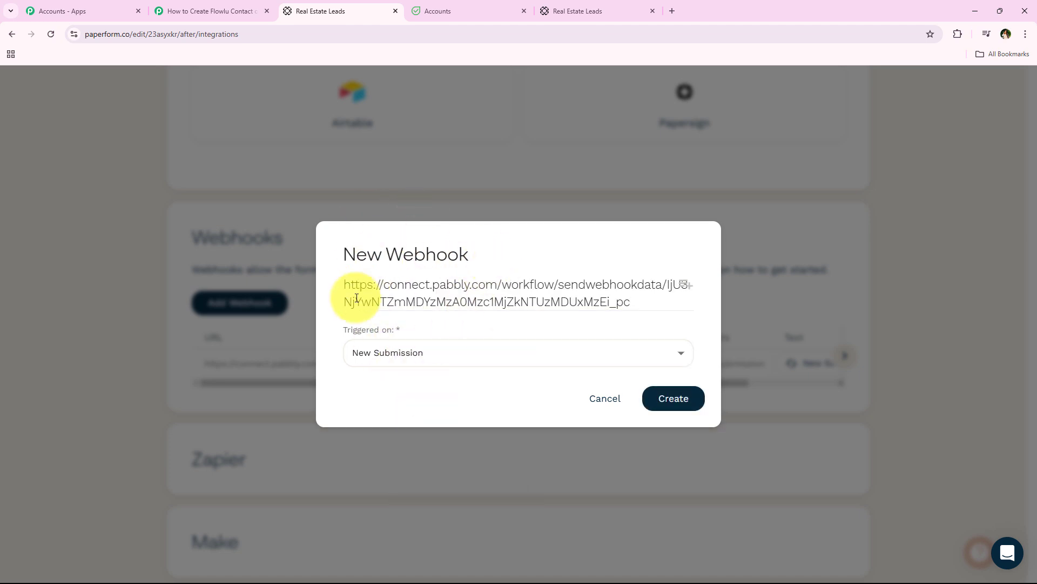
pyautogui.click(409, 357)
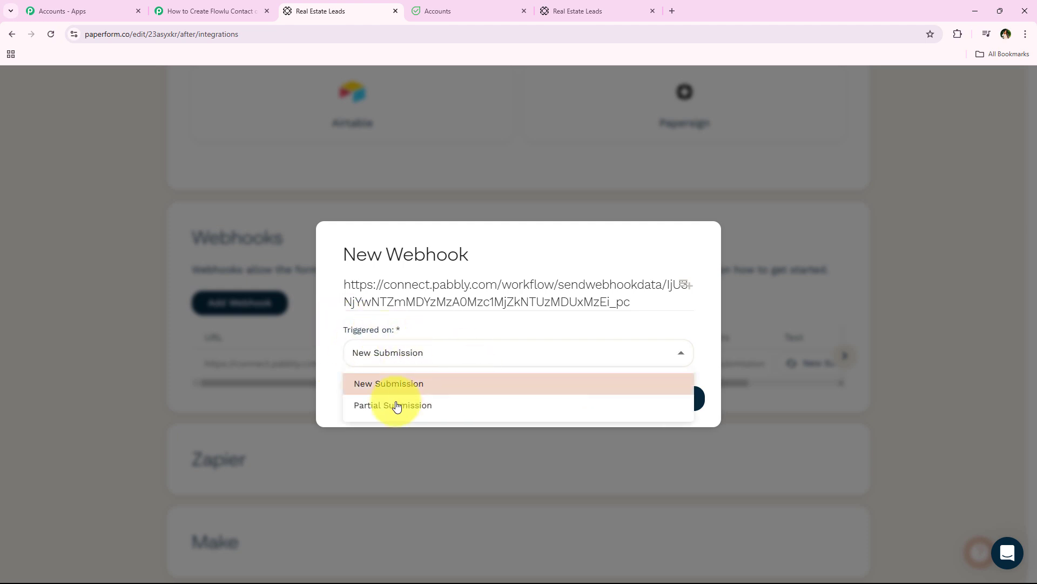
pyautogui.click(425, 382)
pyautogui.click(426, 385)
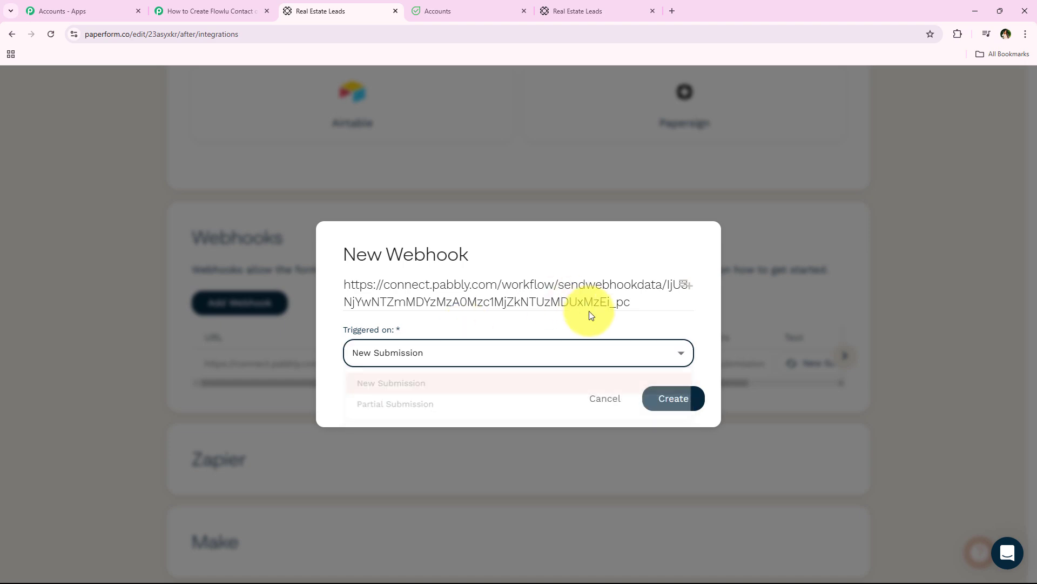
pyautogui.click(694, 399)
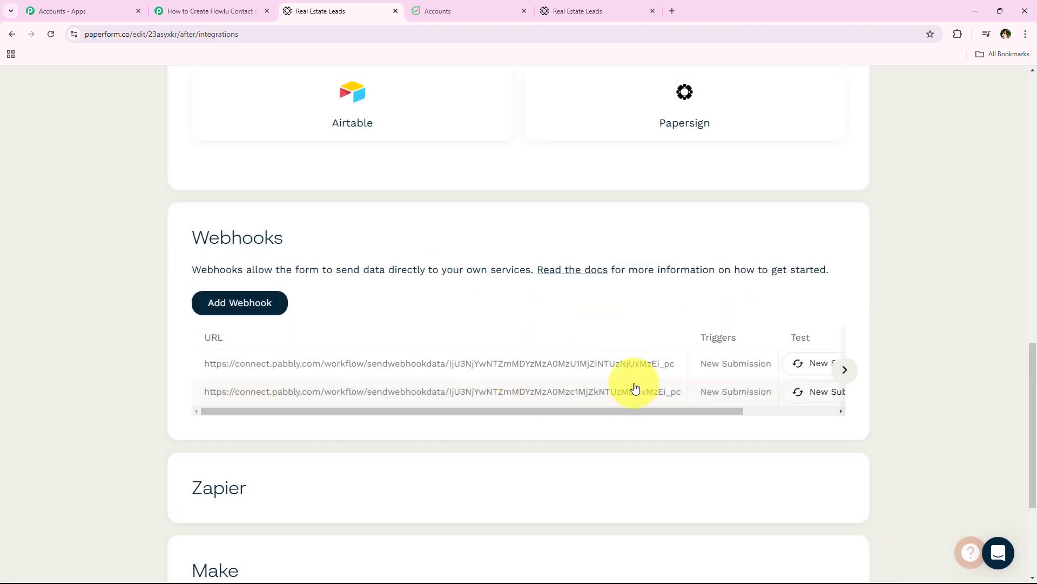
pyautogui.moveTo(687, 411); pyautogui.dragTo(766, 411)
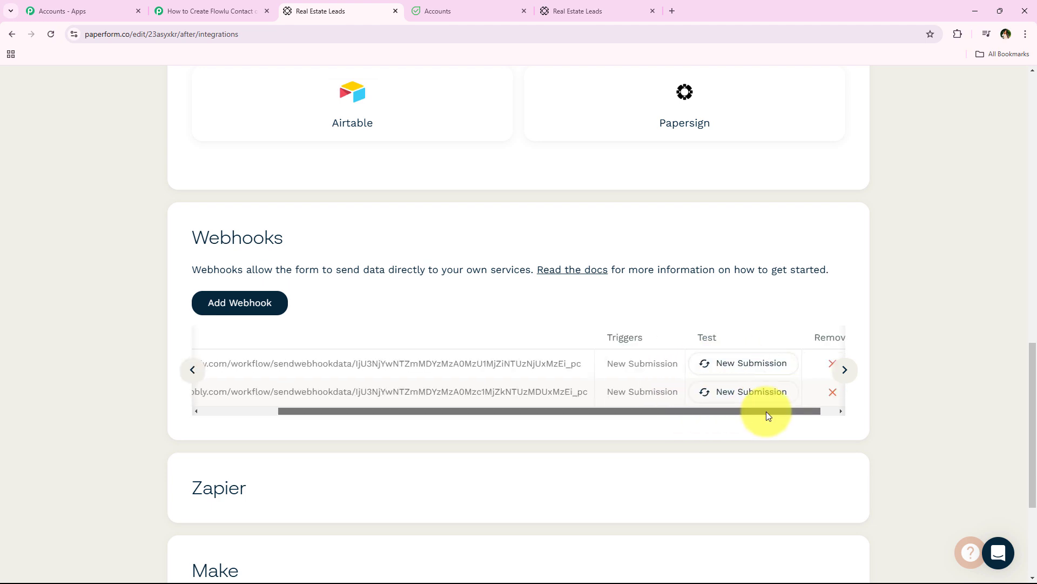
pyautogui.moveTo(438, 412); pyautogui.dragTo(296, 409)
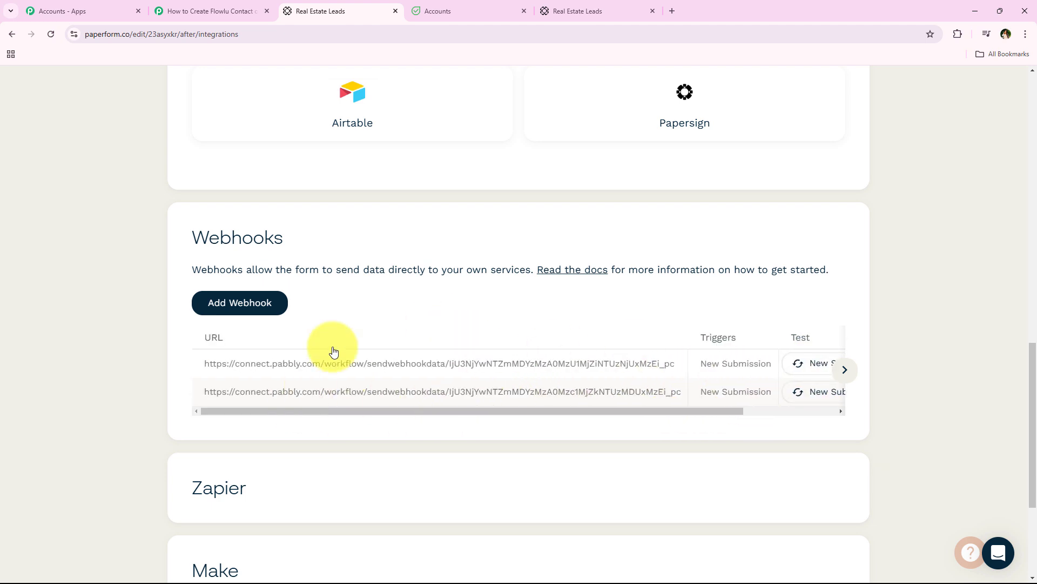
# Step: Return to the Pabbly Connect workflow and review the trigger's webhook capture status and test submission note
pyautogui.click(169, 2)
pyautogui.middleClick(178, 327)
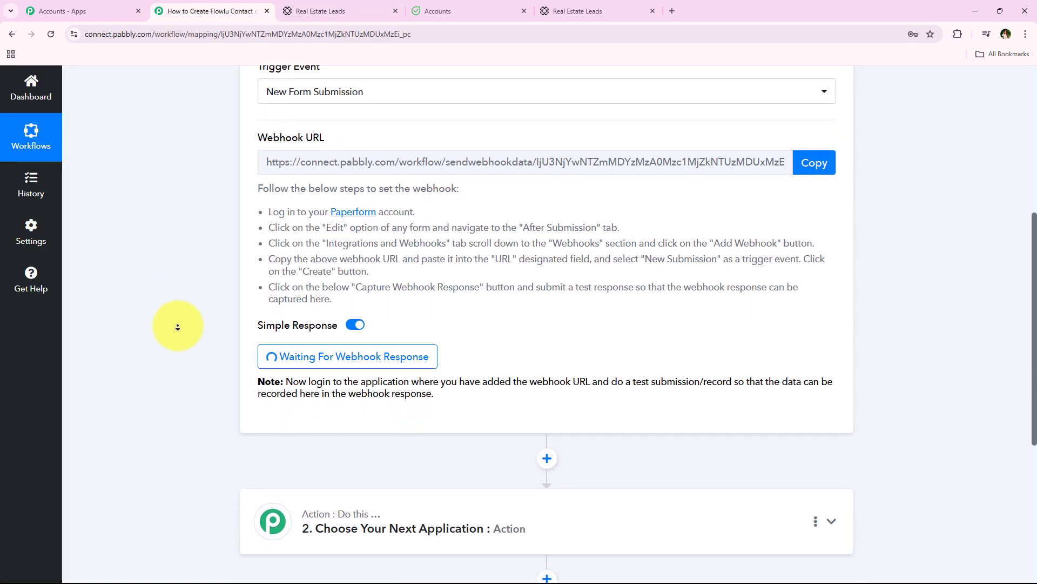
pyautogui.middleClick(178, 327)
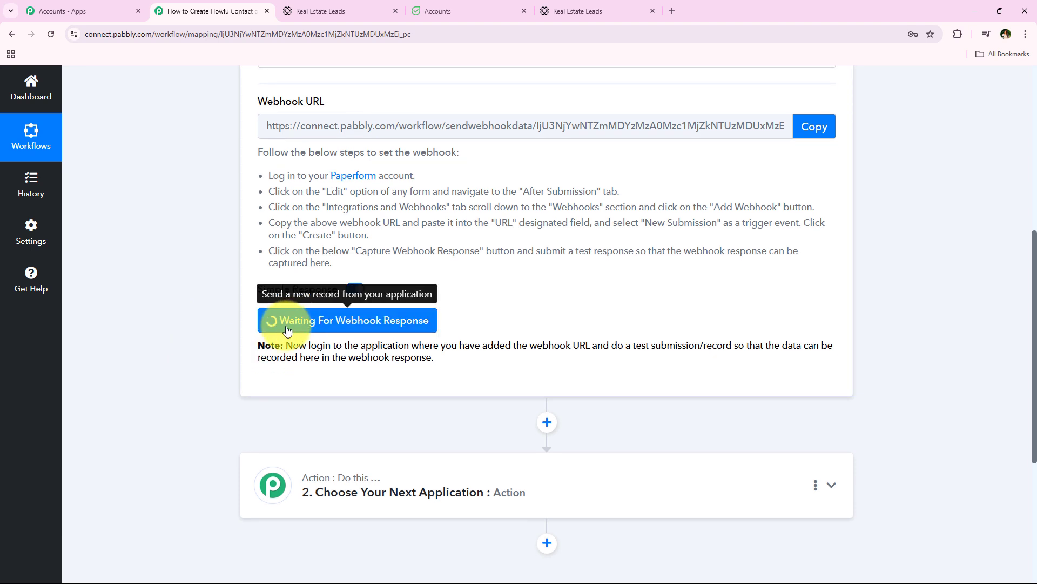
pyautogui.moveTo(612, 346); pyautogui.dragTo(732, 349)
pyautogui.click(417, 287)
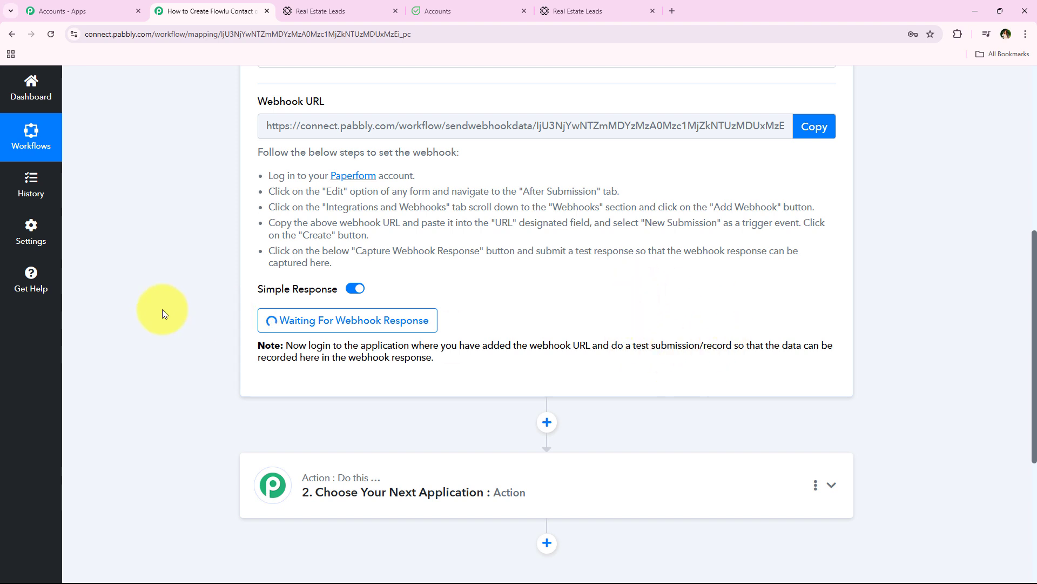
pyautogui.scroll(1, 167, 261)
pyautogui.scroll(1, 167, 261)
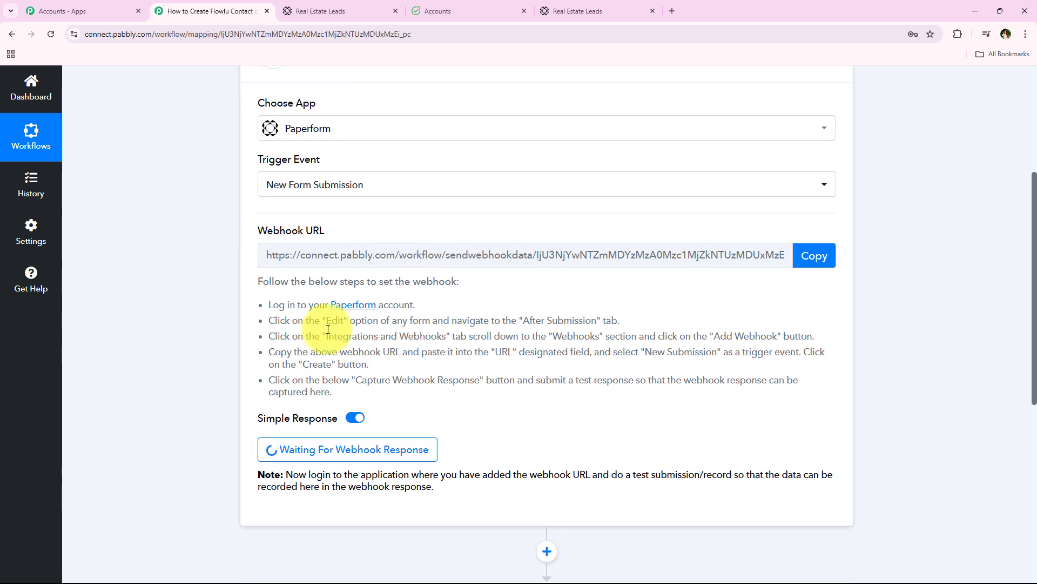
# Step: Publish the Real Estate Leads form in Paperform and open its live page
pyautogui.click(586, 8)
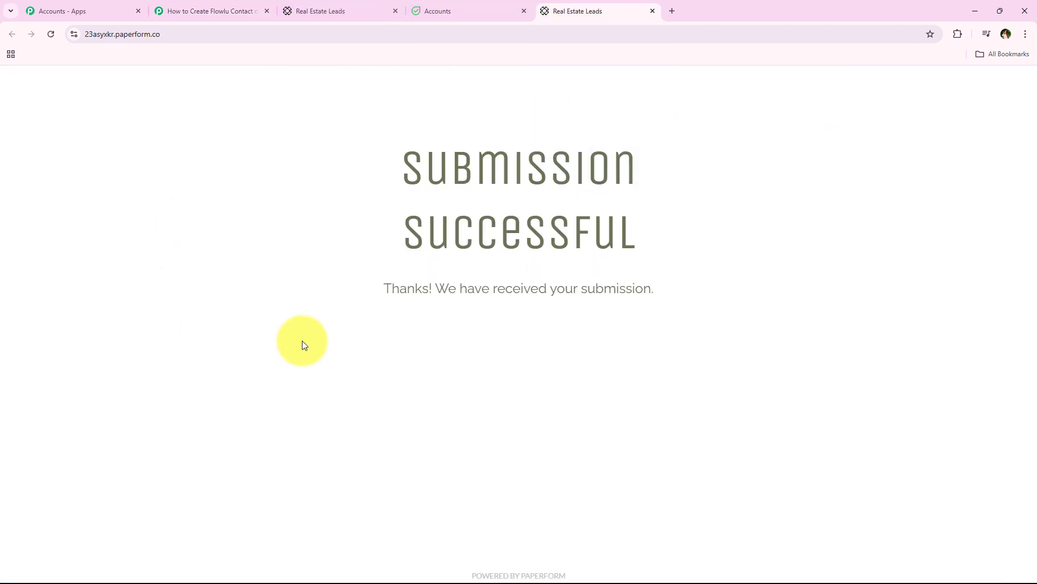
pyautogui.click(389, 5)
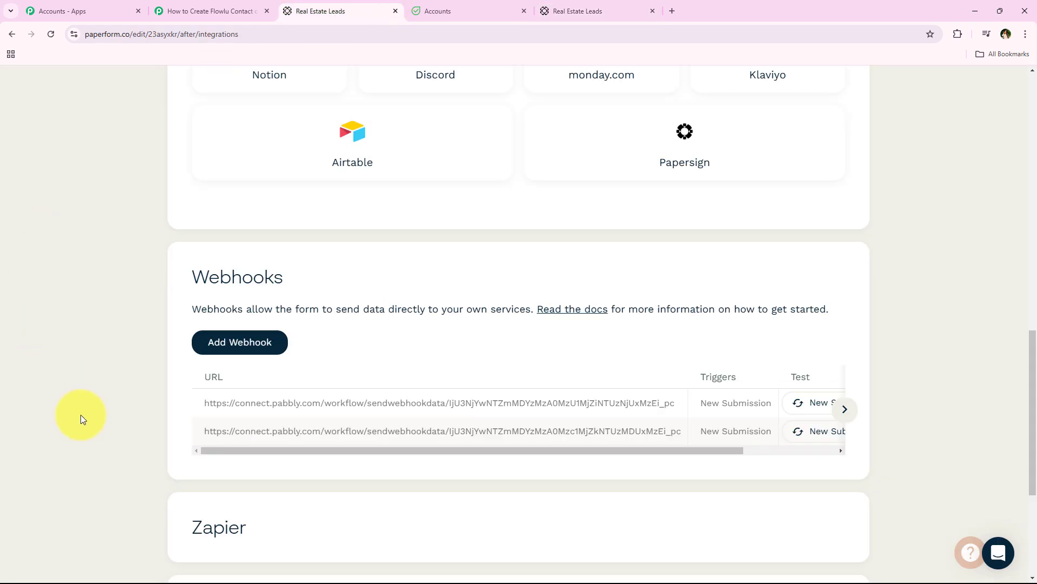
pyautogui.scroll(15, 129, 168)
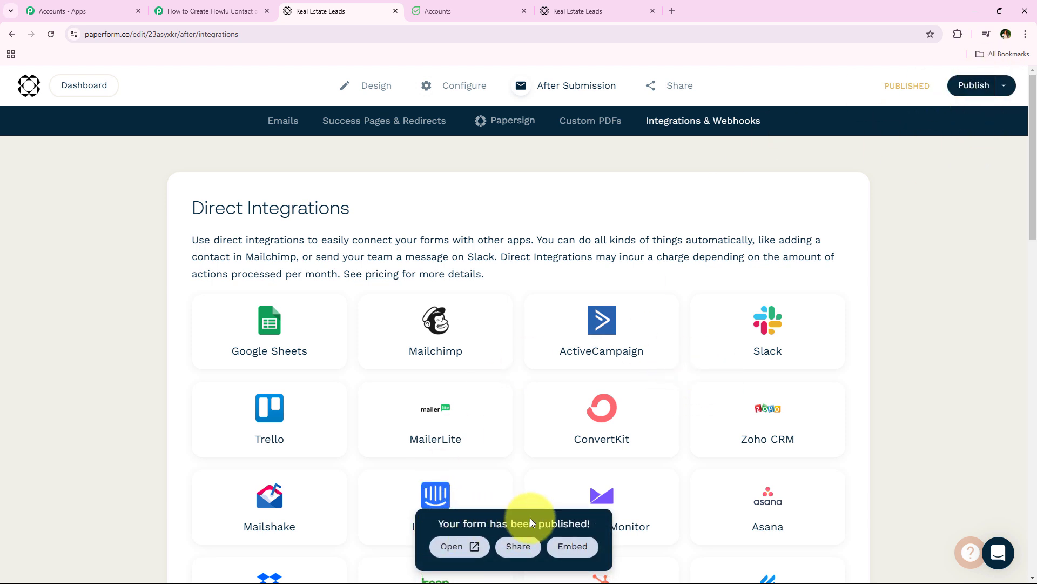
pyautogui.click(462, 547)
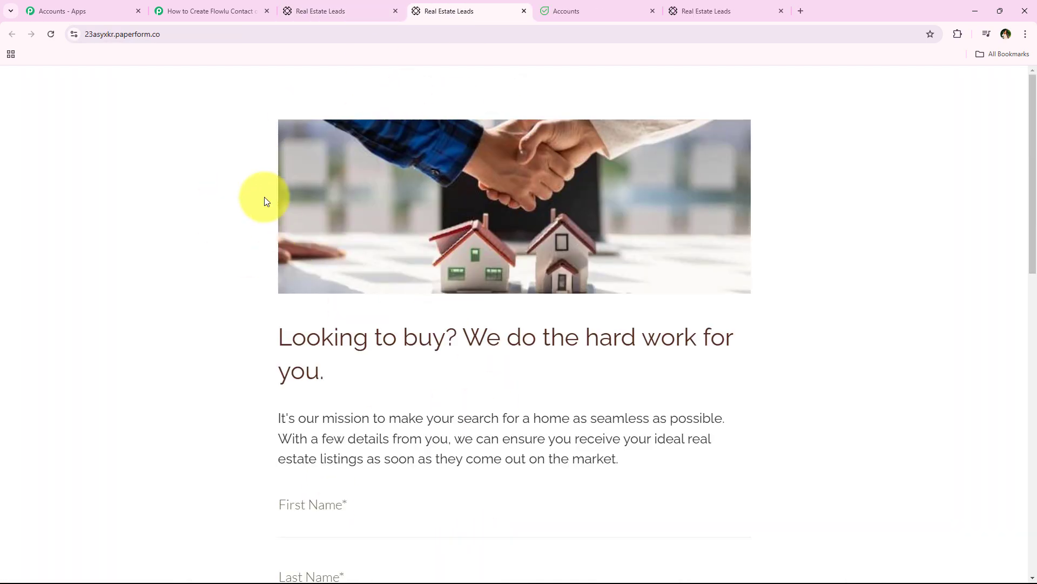
# Step: Fill in the test lead's first name, last name, e-mail and contact number in the live form
pyautogui.scroll(-2, 262, 227)
pyautogui.scroll(-3, 258, 266)
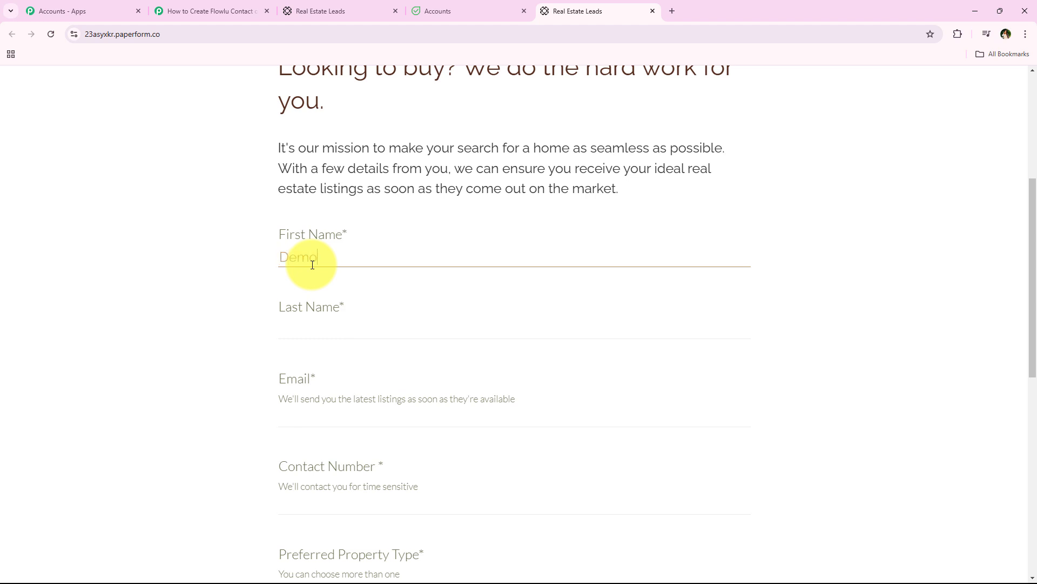
pyautogui.click(315, 343)
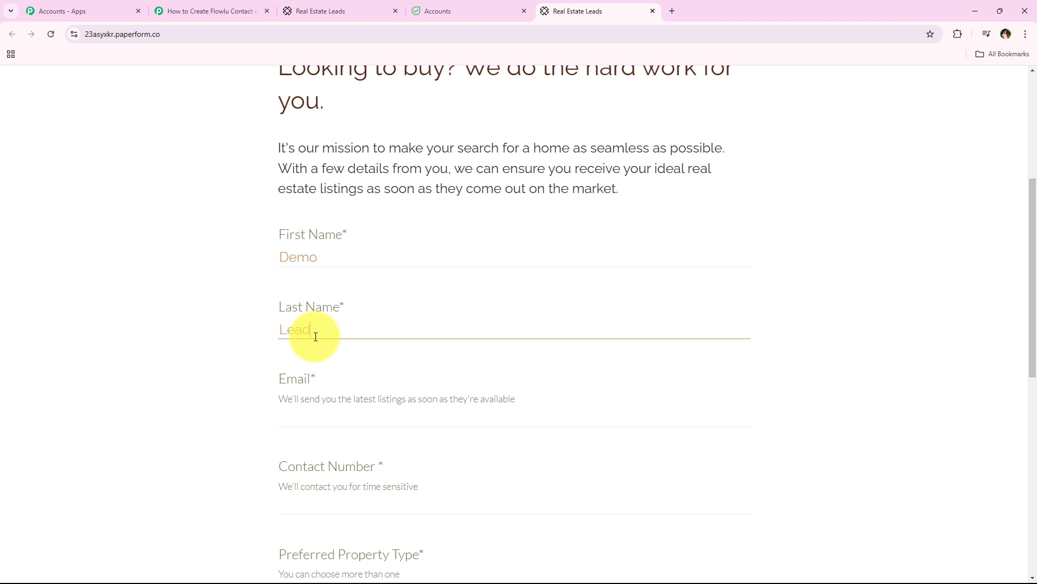
pyautogui.click(310, 424)
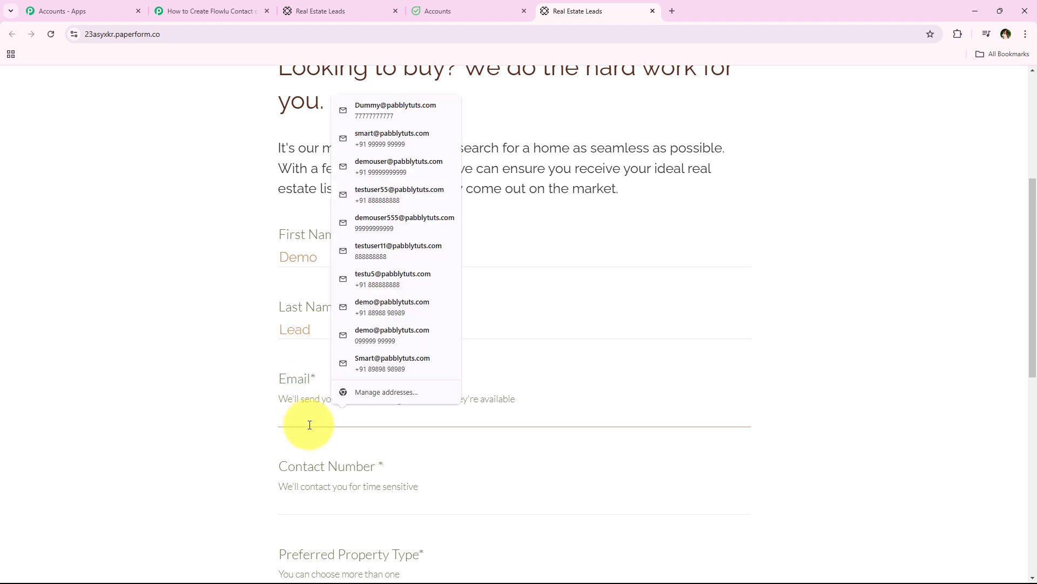
pyautogui.click(386, 308)
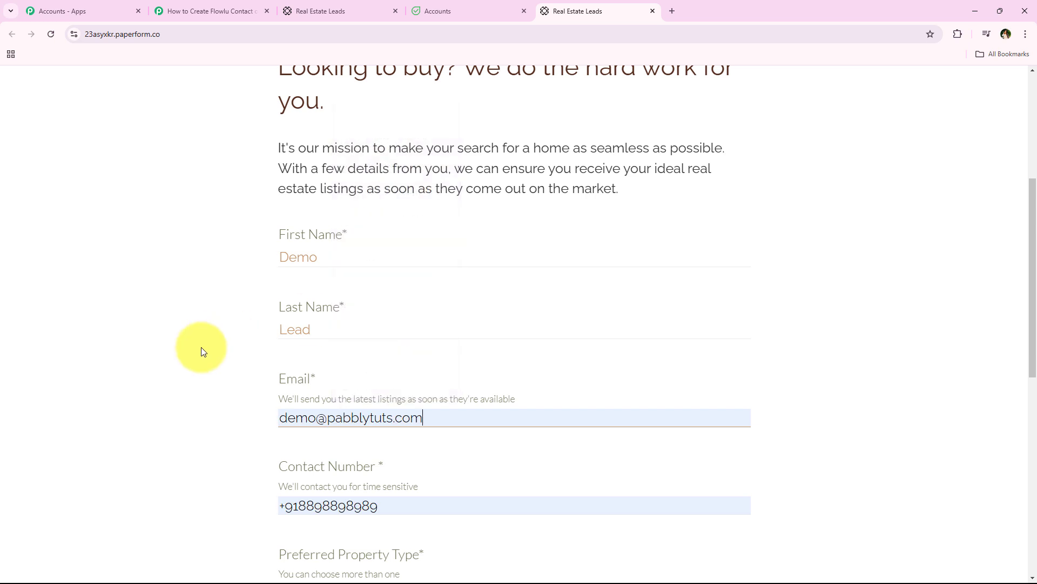
# Step: Choose Land as the preferred property type and Not Sure as the moving time for the test lead
pyautogui.scroll(-5, 200, 365)
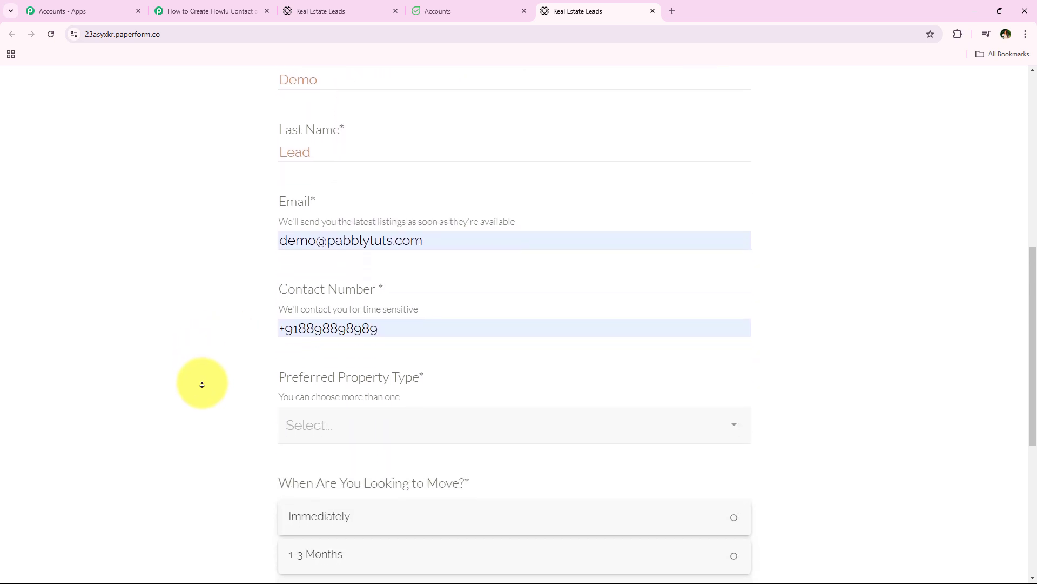
pyautogui.scroll(-2, 202, 384)
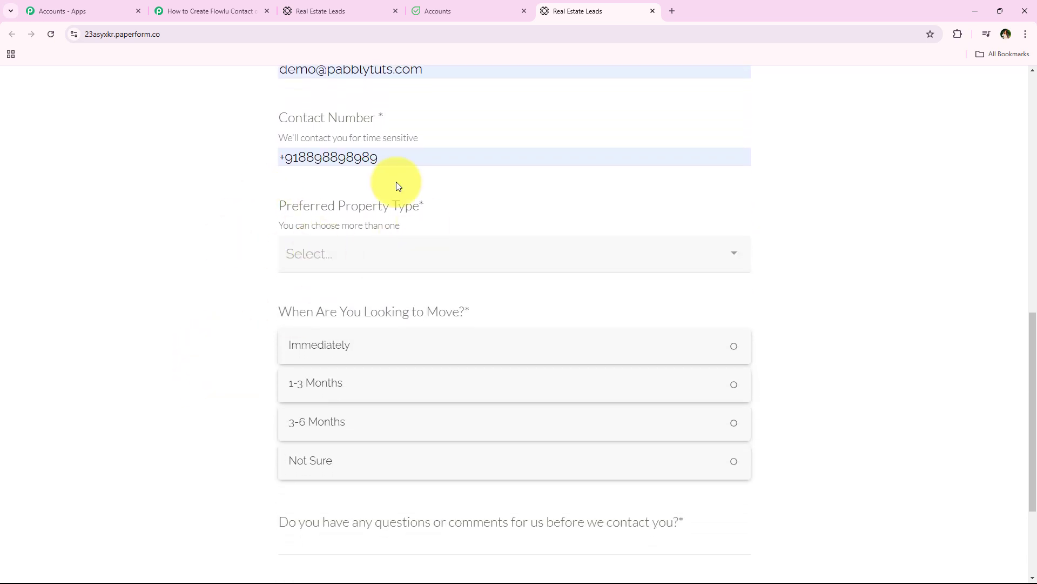
pyautogui.click(309, 253)
pyautogui.click(322, 393)
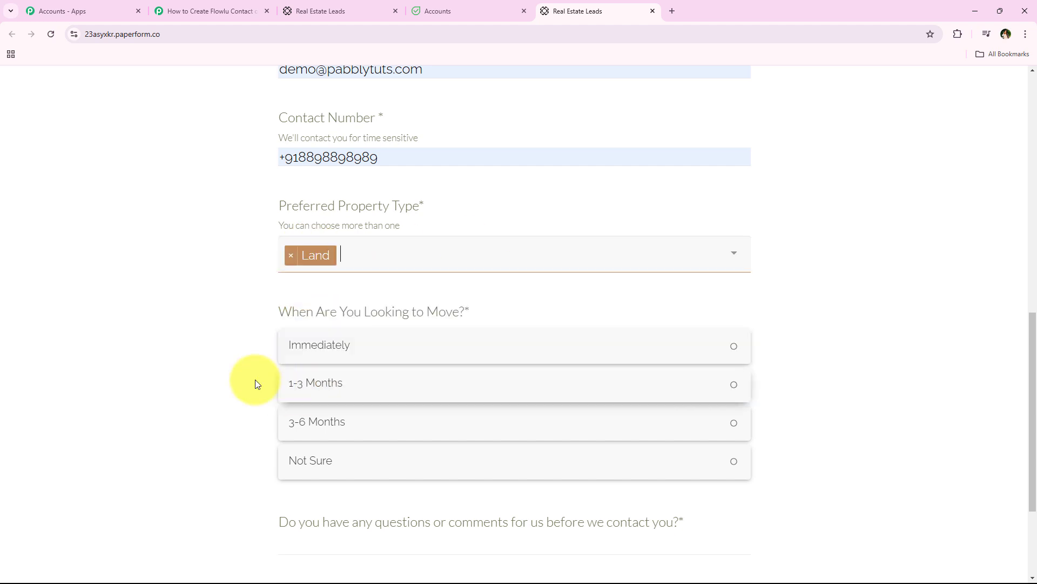
pyautogui.press('Tab')
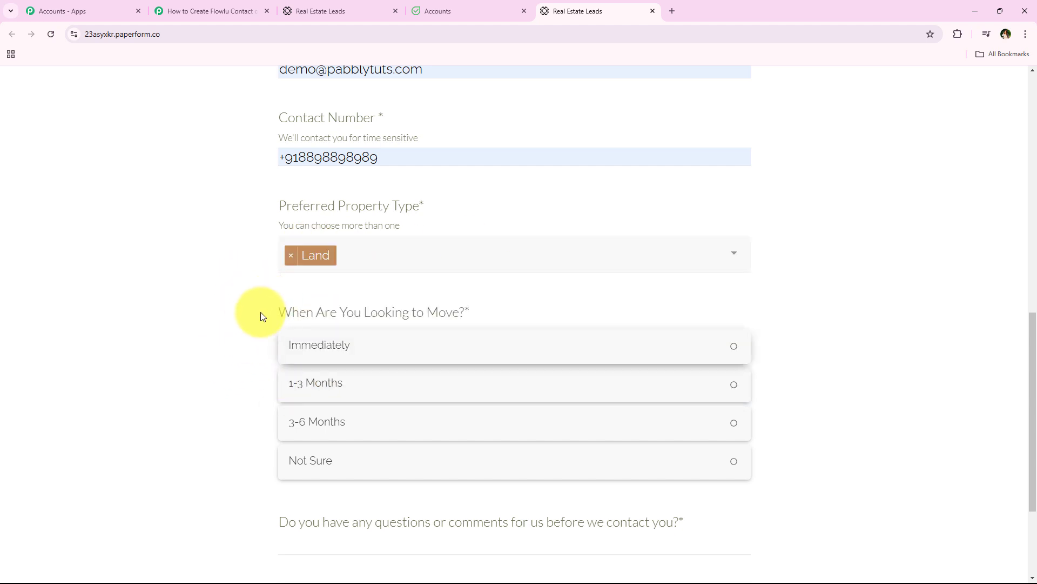
pyautogui.moveTo(261, 312); pyautogui.dragTo(328, 313)
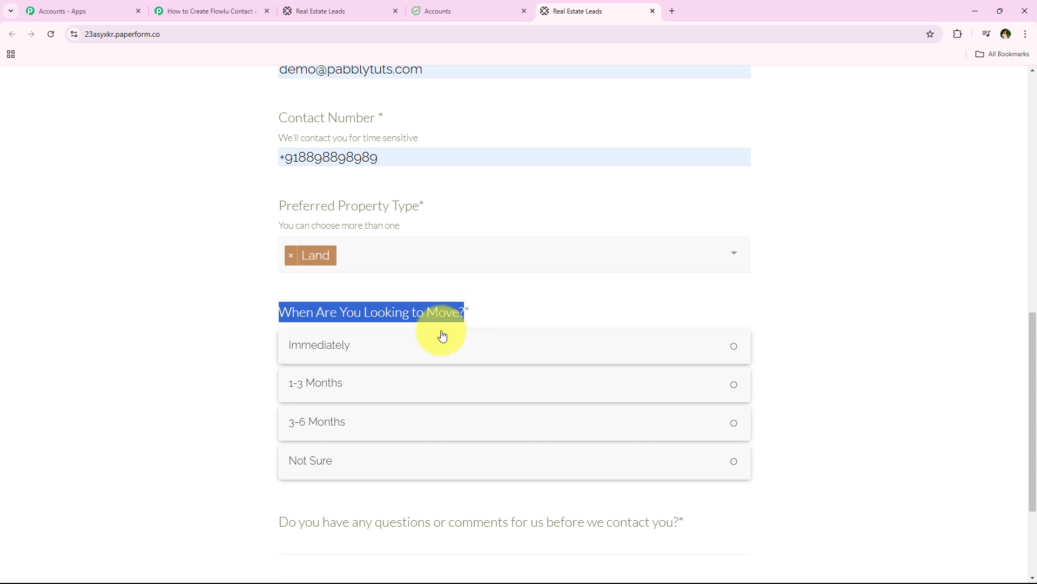
pyautogui.click(389, 461)
pyautogui.click(224, 288)
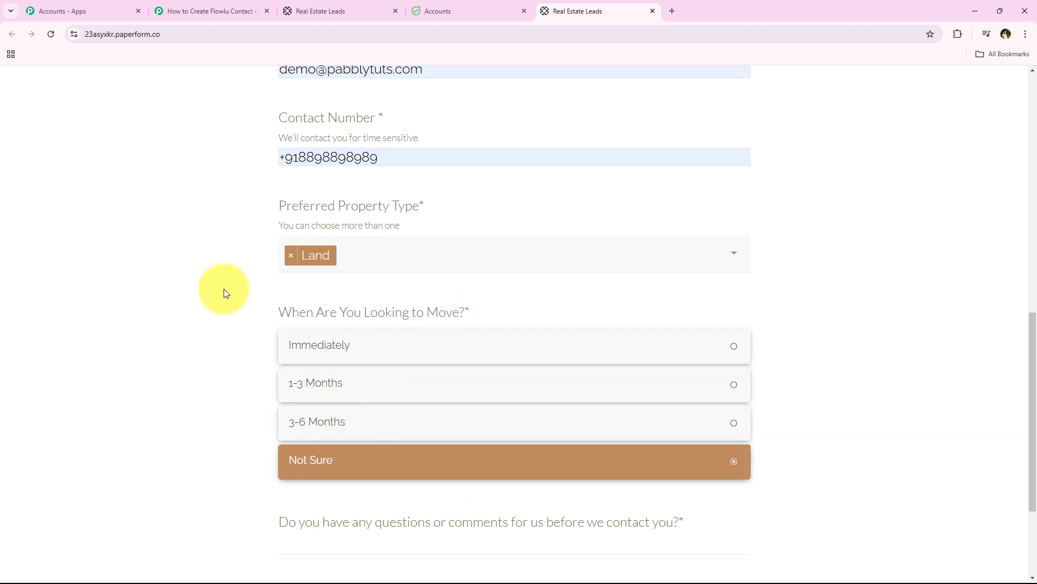
# Step: Answer the questions or comments field with "No" and submit the test form
pyautogui.middleClick(227, 324)
pyautogui.scroll(-1, 229, 323)
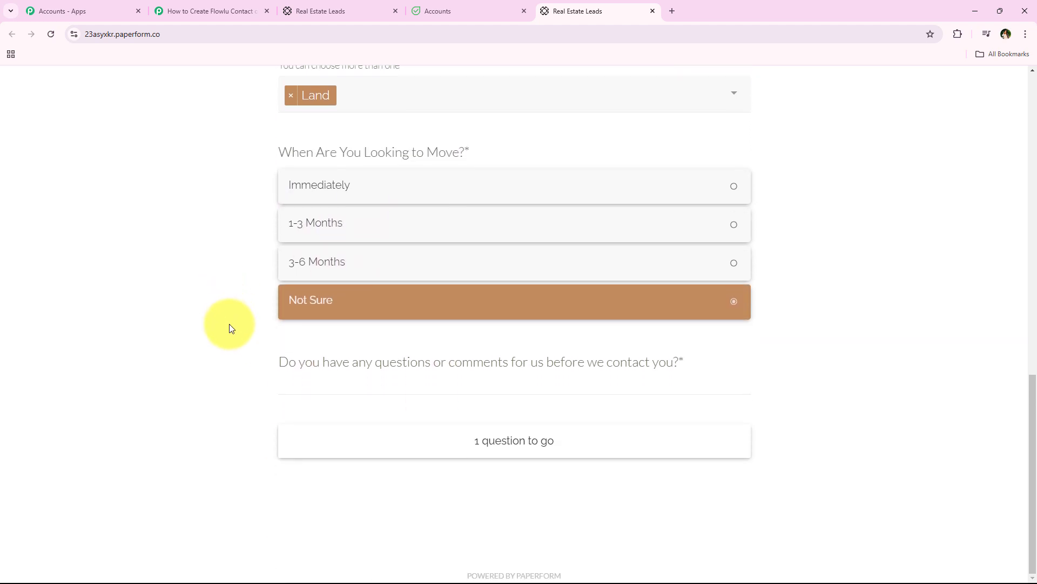
pyautogui.click(679, 393)
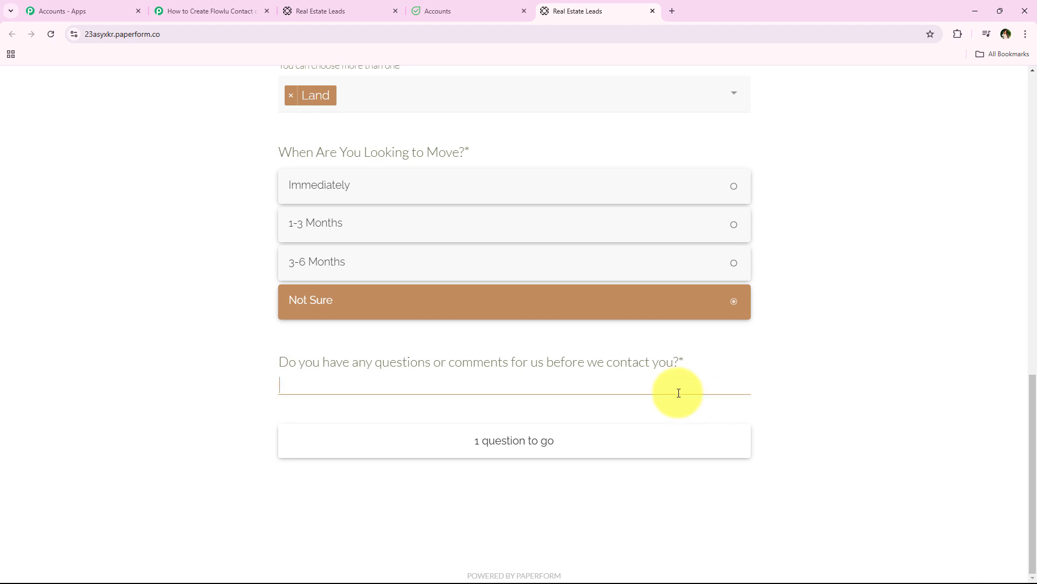
pyautogui.write('No')
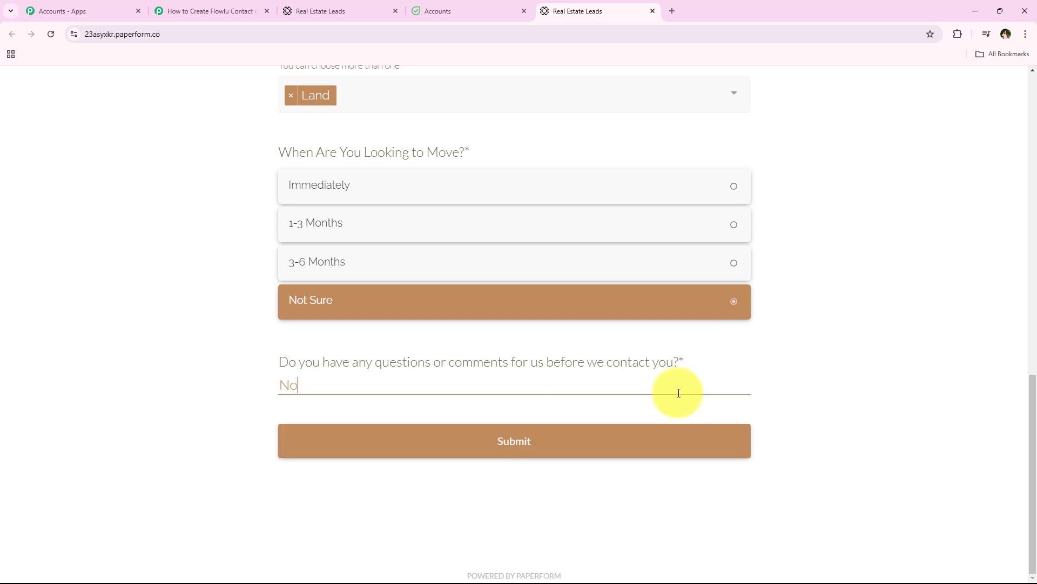
pyautogui.click(572, 455)
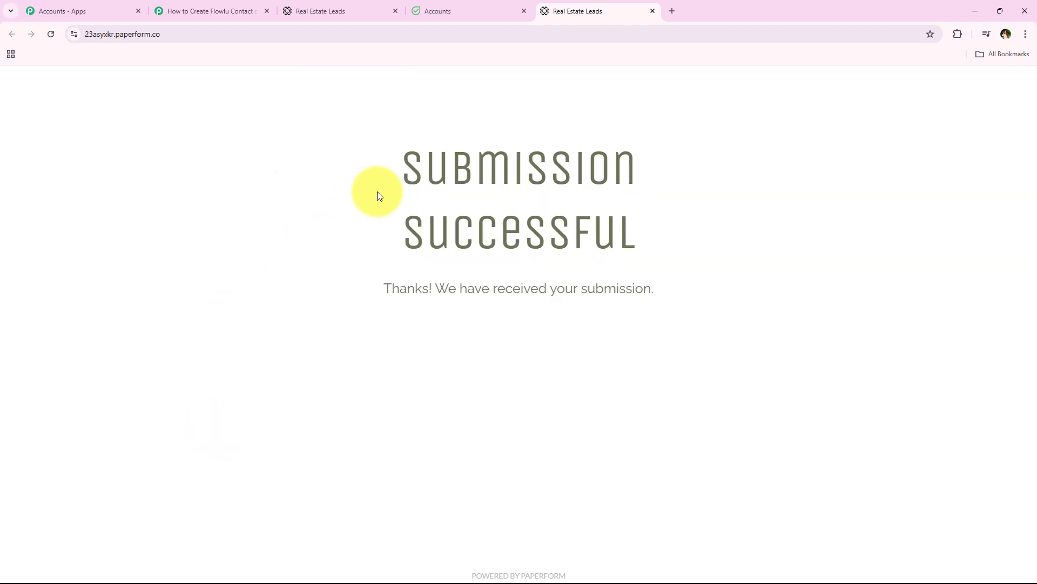
pyautogui.moveTo(400, 175); pyautogui.dragTo(708, 190)
pyautogui.moveTo(373, 229); pyautogui.dragTo(655, 229)
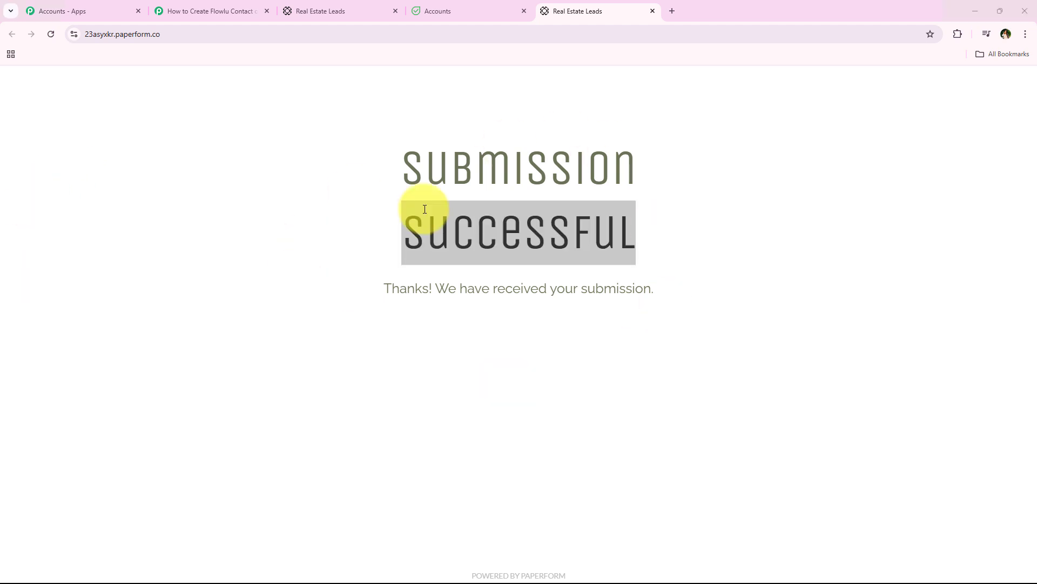
# Step: Return to the Pabbly Connect workflow and check the moving time and property type answers in the captured webhook response
pyautogui.click(208, 11)
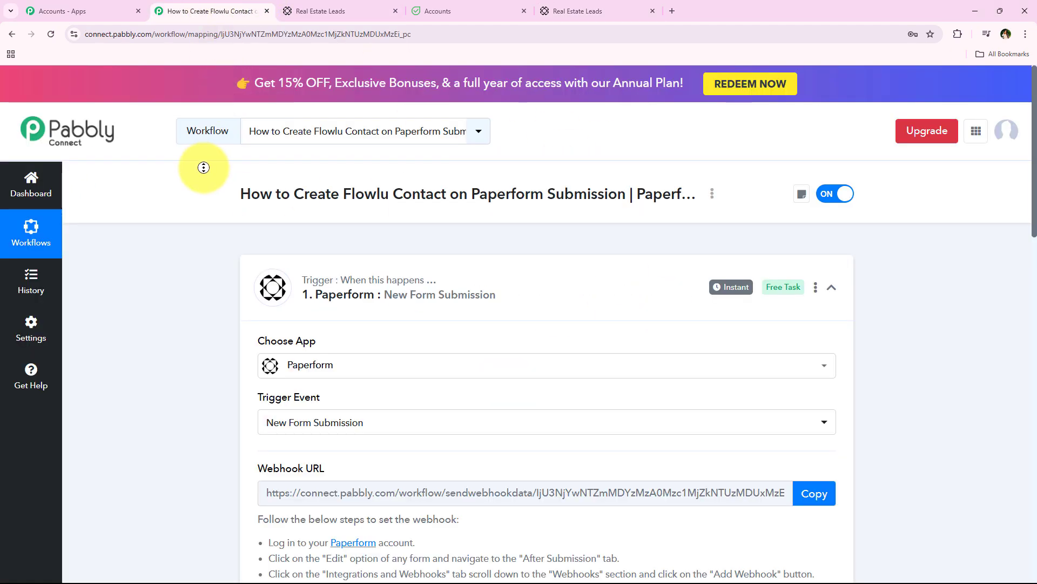
pyautogui.scroll(-8, 208, 216)
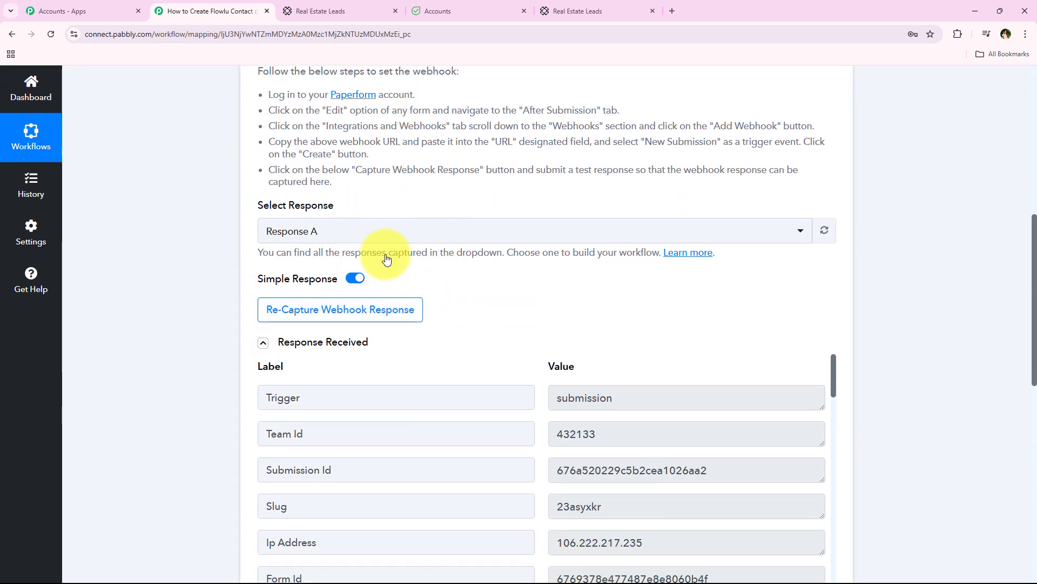
pyautogui.scroll(-6, 565, 313)
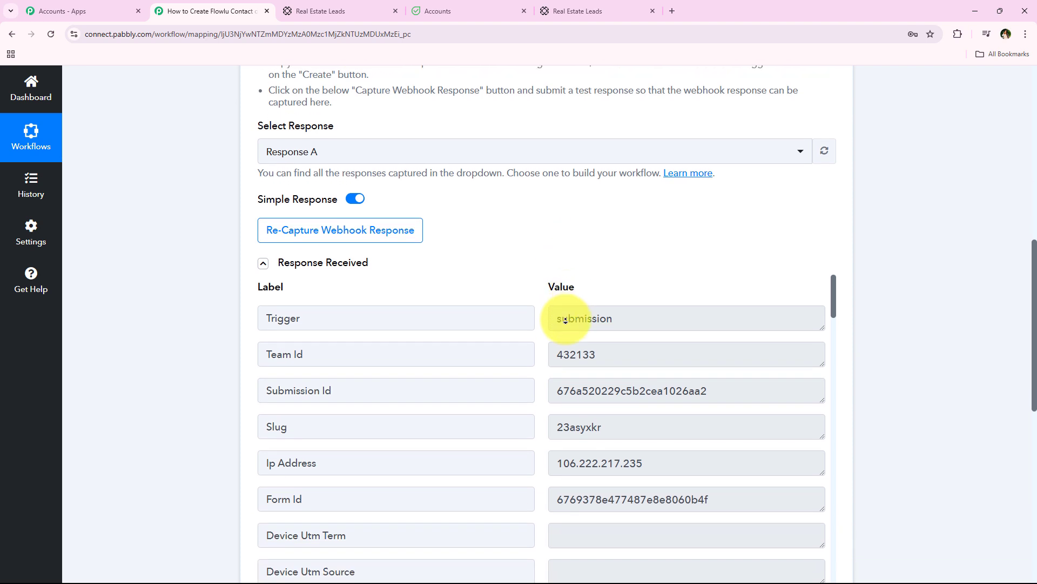
pyautogui.moveTo(835, 80); pyautogui.dragTo(831, 159)
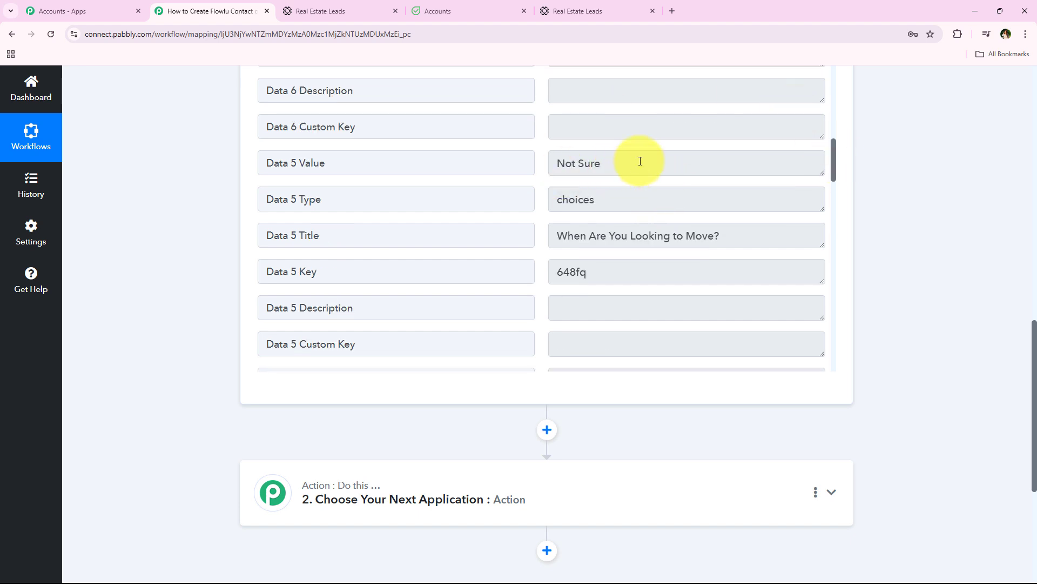
pyautogui.moveTo(627, 161); pyautogui.dragTo(537, 164)
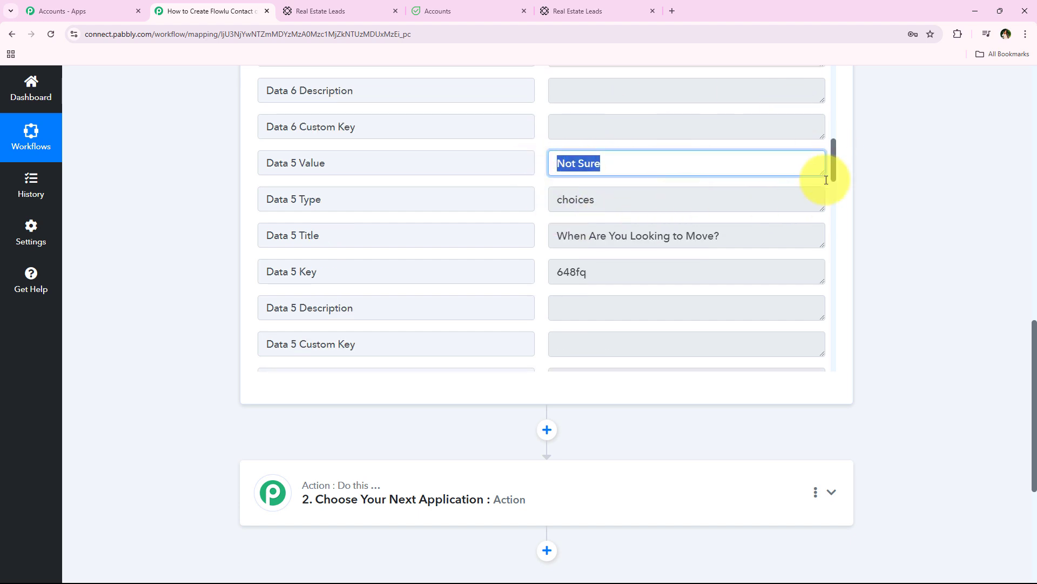
pyautogui.moveTo(833, 160); pyautogui.dragTo(831, 193)
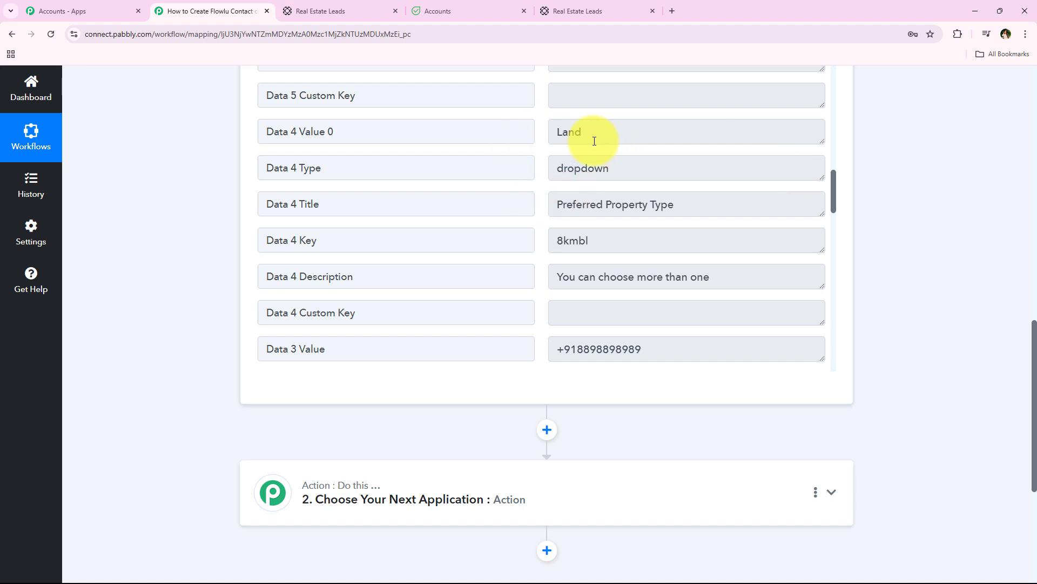
pyautogui.moveTo(662, 131); pyautogui.dragTo(578, 133)
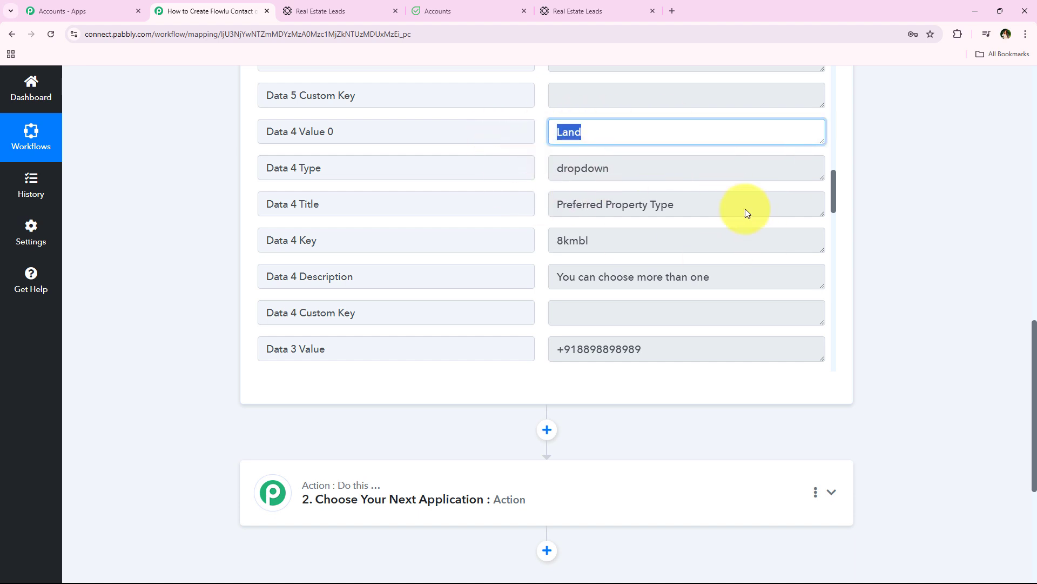
# Step: Check the test lead's contact number, e-mail, first name and last name in the captured webhook response
pyautogui.scroll(-3, 684, 242)
pyautogui.moveTo(709, 185); pyautogui.dragTo(521, 185)
pyautogui.scroll(-3, 624, 213)
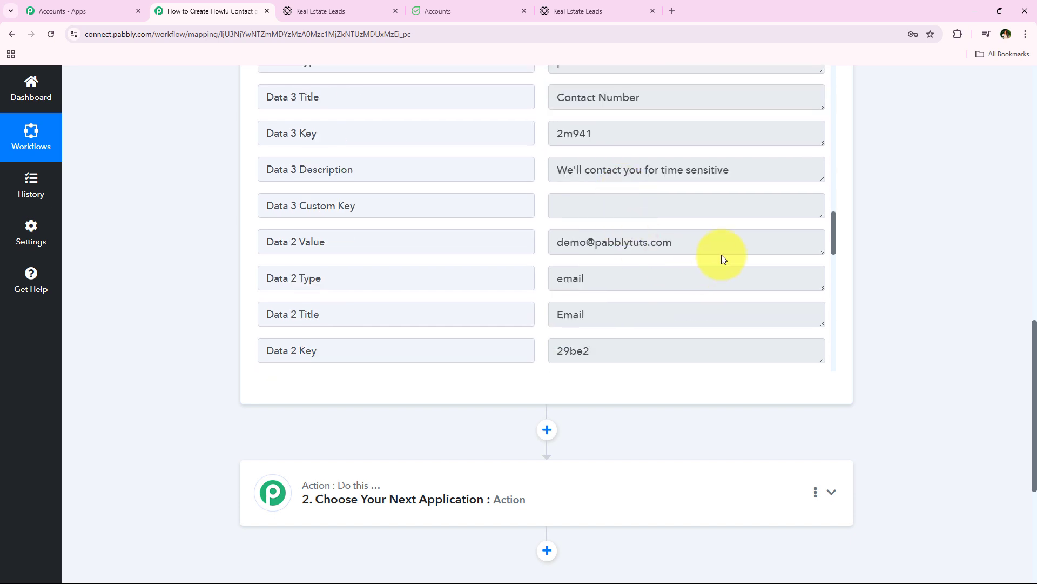
pyautogui.moveTo(723, 257); pyautogui.dragTo(493, 250)
pyautogui.scroll(-2, 653, 200)
pyautogui.scroll(-7, 652, 200)
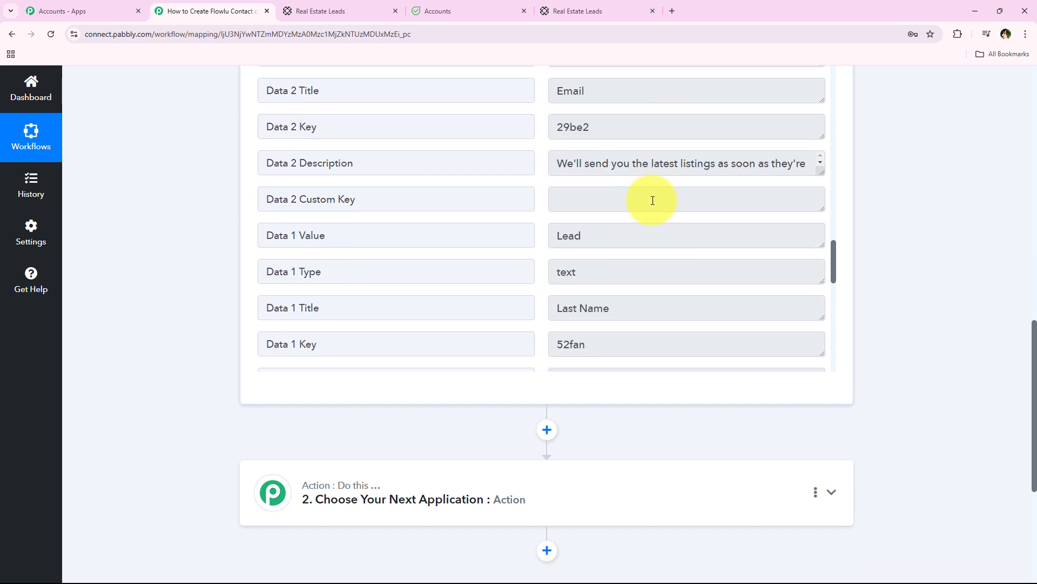
pyautogui.doubleClick(695, 192)
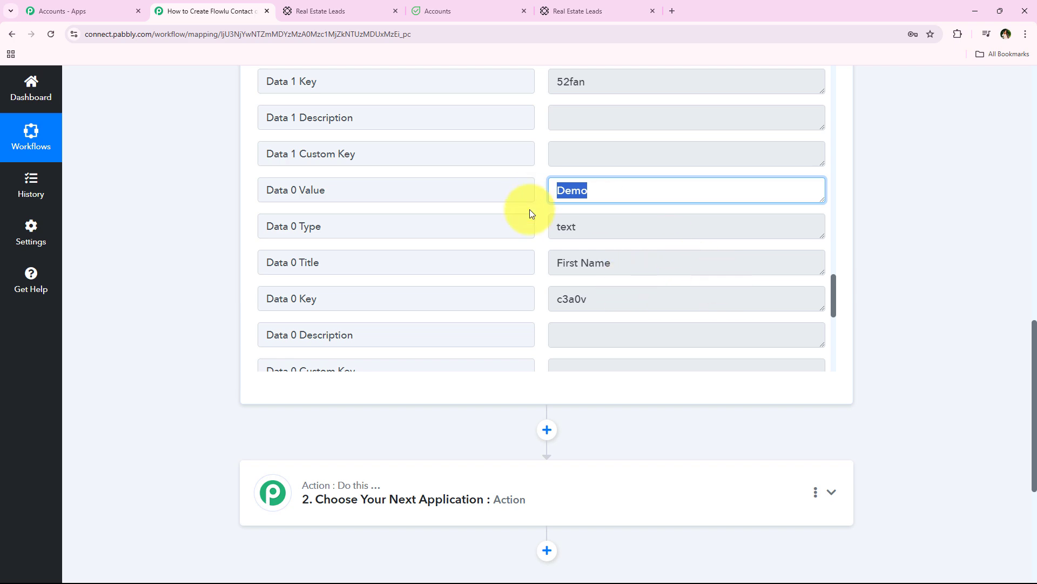
pyautogui.scroll(5, 602, 283)
pyautogui.click(606, 244)
pyautogui.moveTo(607, 244); pyautogui.dragTo(508, 245)
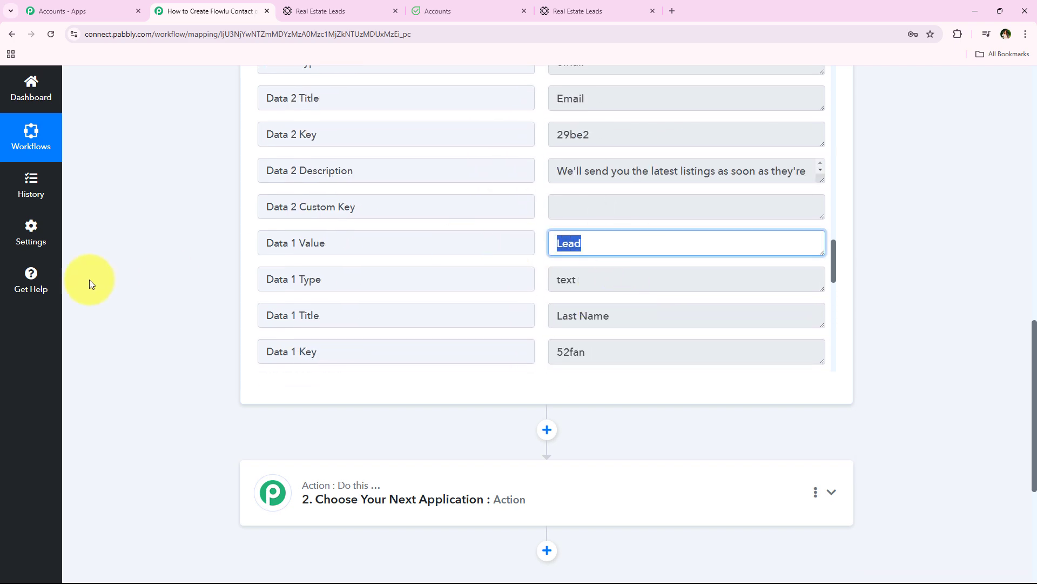
# Step: Collapse the Paperform trigger and choose Flowlu as the app for the workflow's action step
pyautogui.middleClick(160, 281)
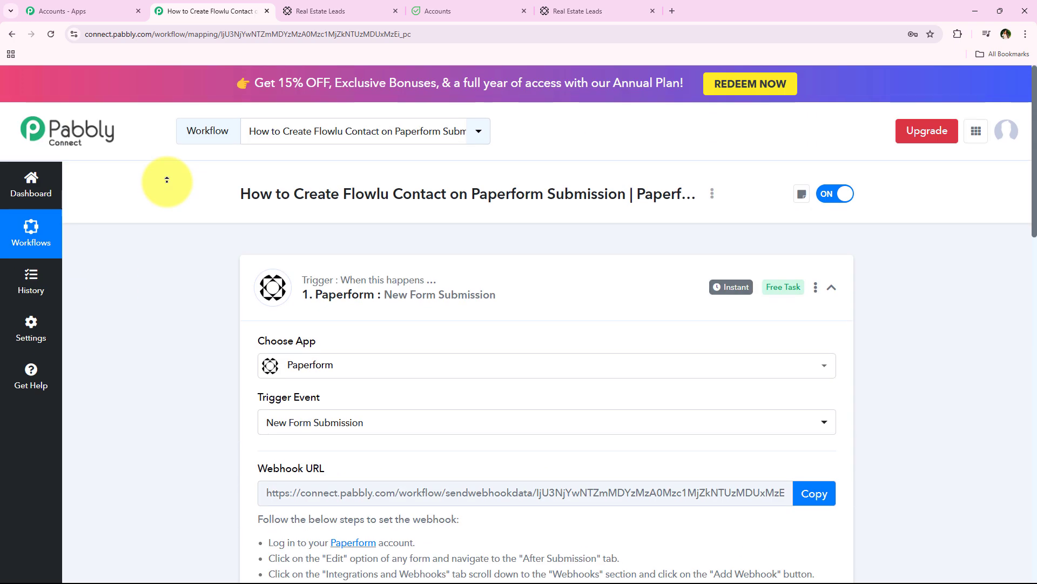
pyautogui.click(427, 296)
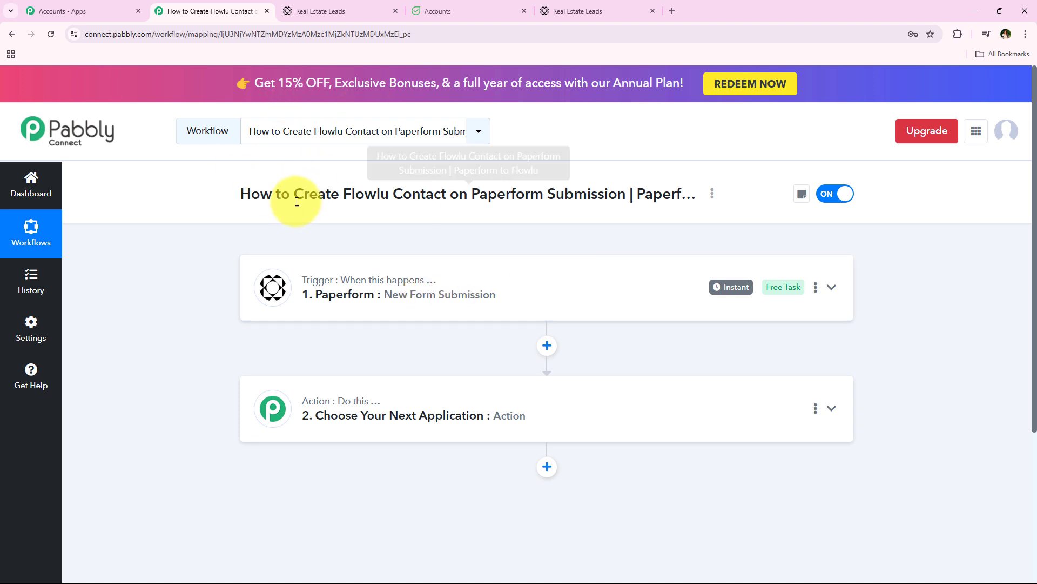
pyautogui.moveTo(293, 194); pyautogui.dragTo(626, 196)
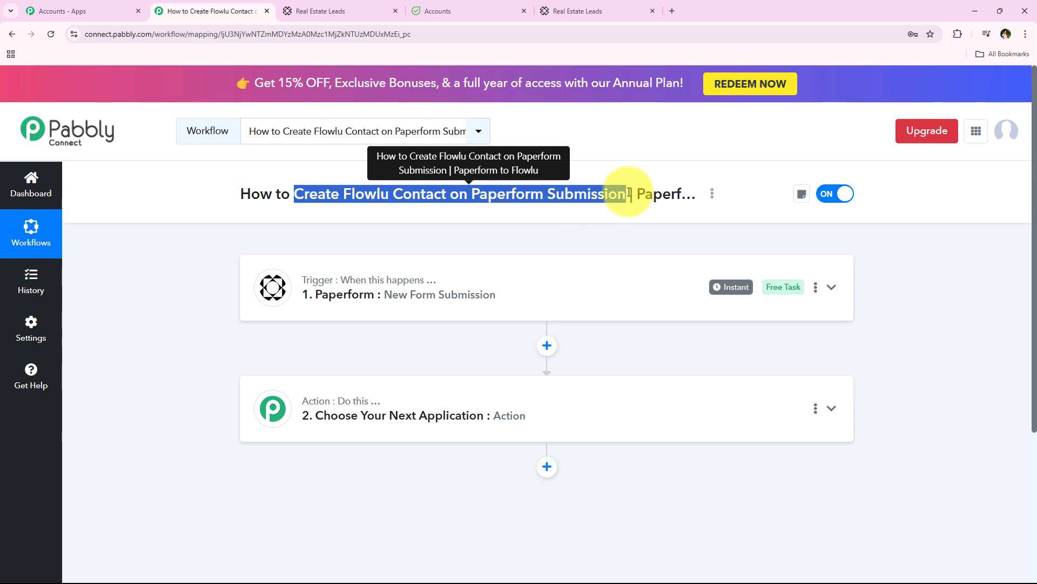
pyautogui.click(359, 399)
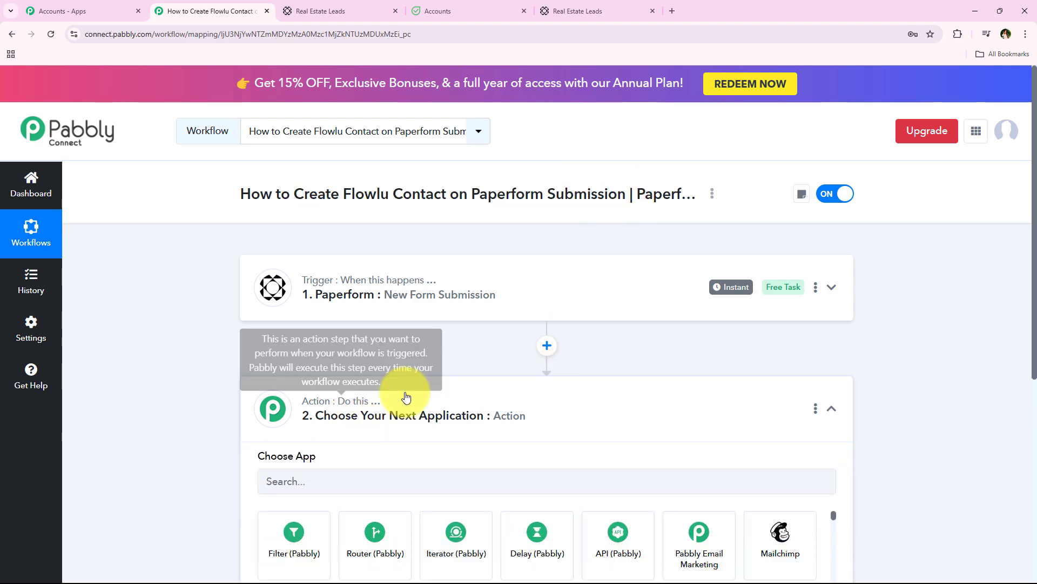
pyautogui.click(366, 302)
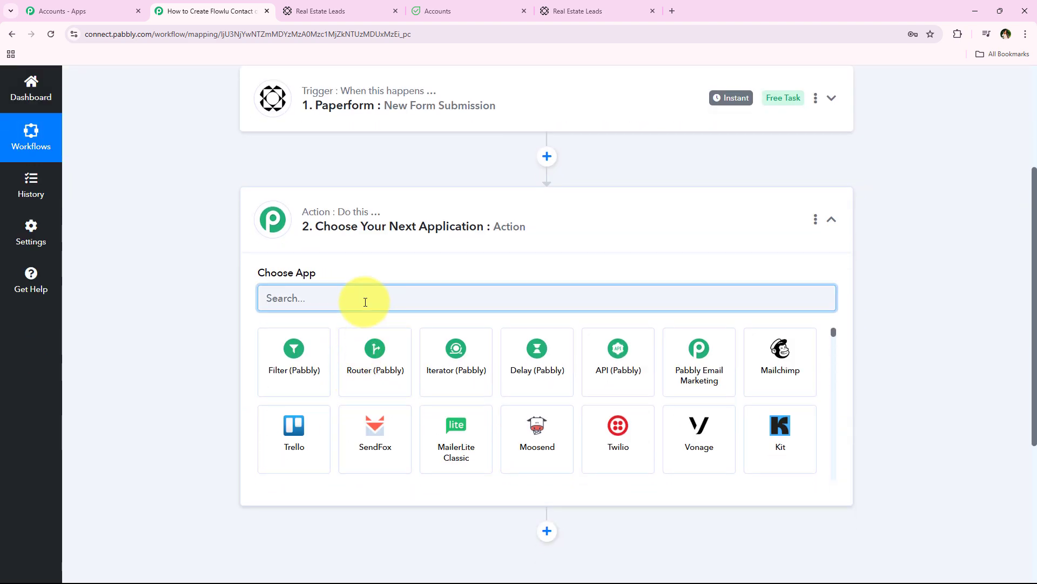
pyautogui.write('Flo')
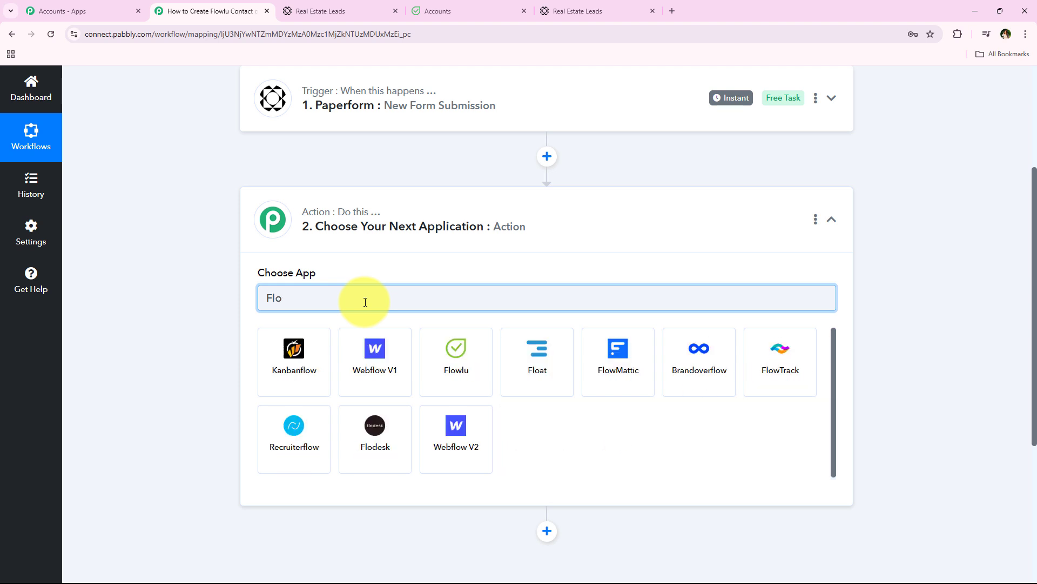
pyautogui.write('wlu')
pyautogui.click(296, 359)
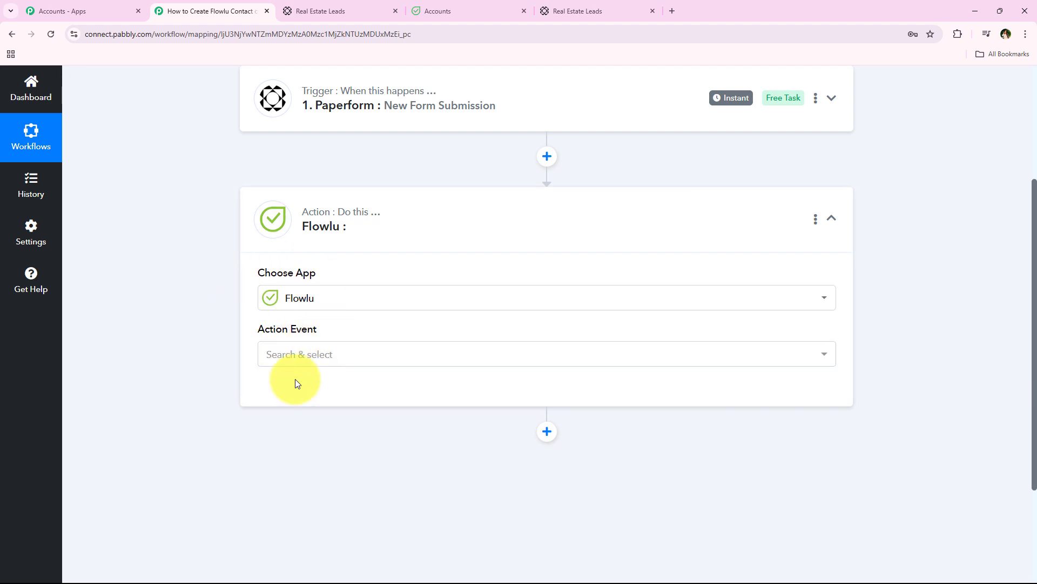
# Step: Set the Flowlu action event to Create CRM Account (Contact)
pyautogui.click(291, 330)
pyautogui.write('c')
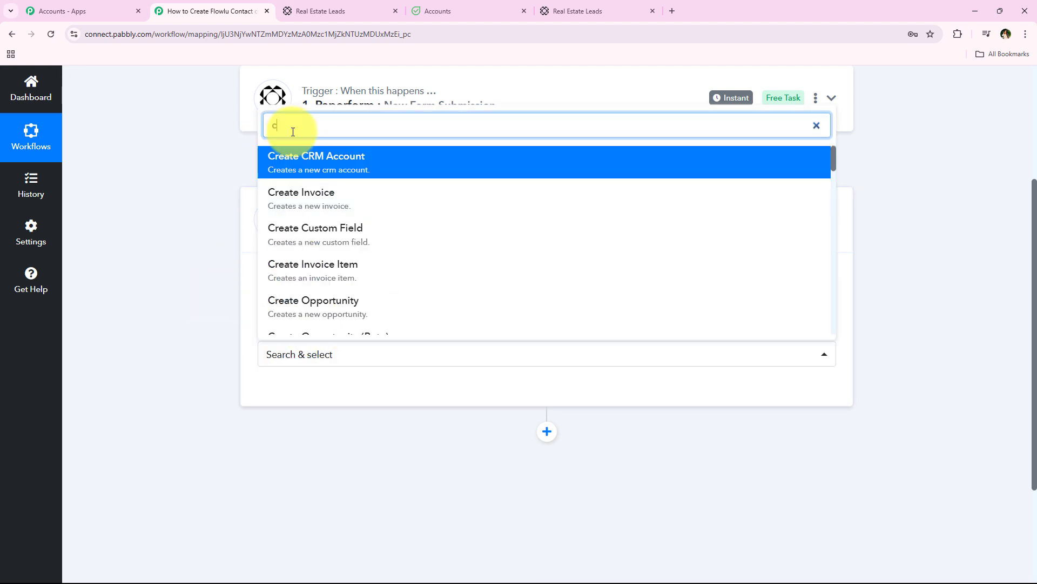
pyautogui.write('rm')
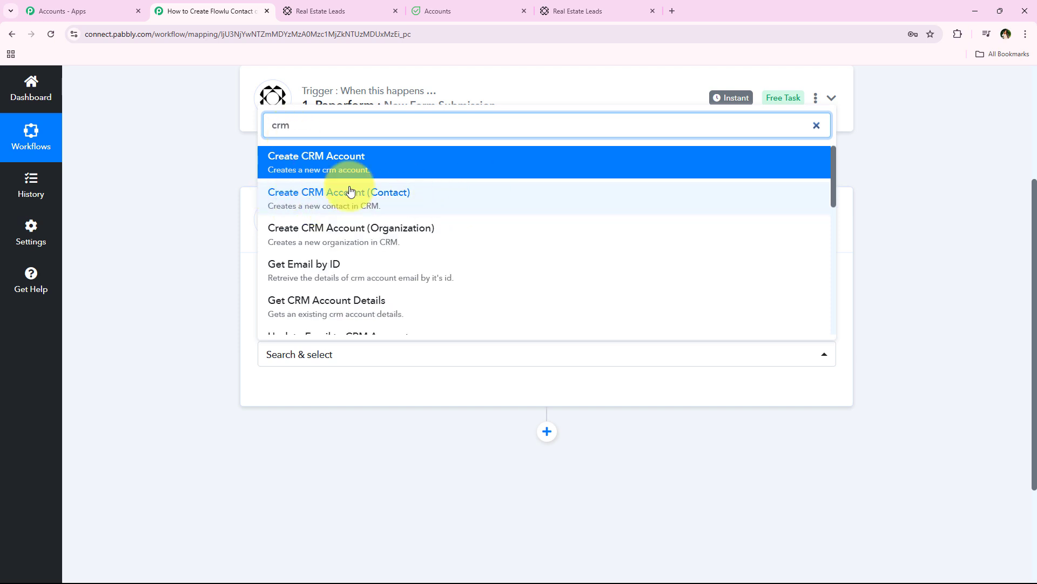
pyautogui.click(537, 194)
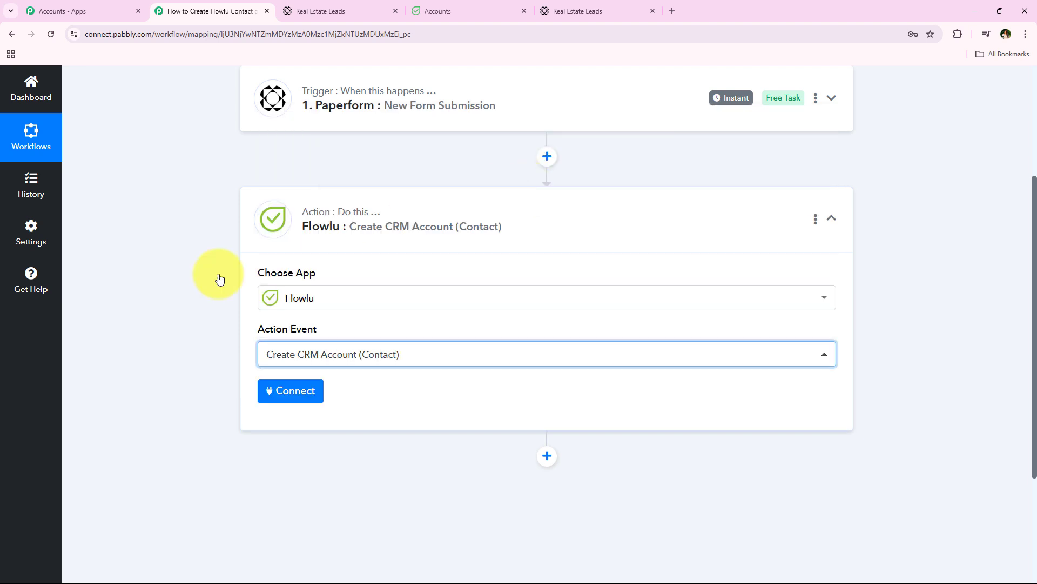
# Step: Start adding a new Flowlu connection and review its API Key and Account URL requirements
pyautogui.click(292, 390)
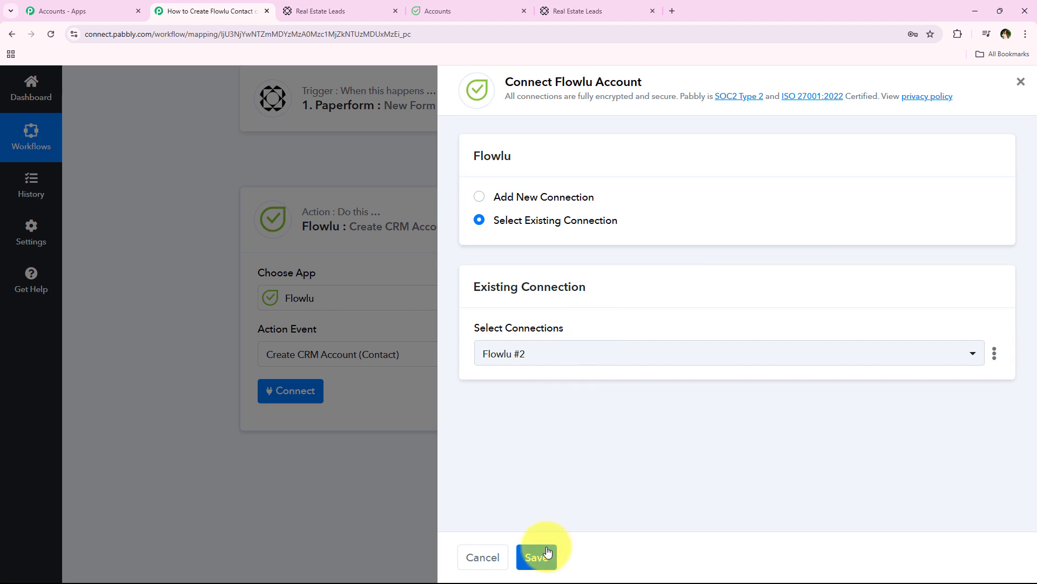
pyautogui.click(573, 197)
pyautogui.scroll(-1, 572, 363)
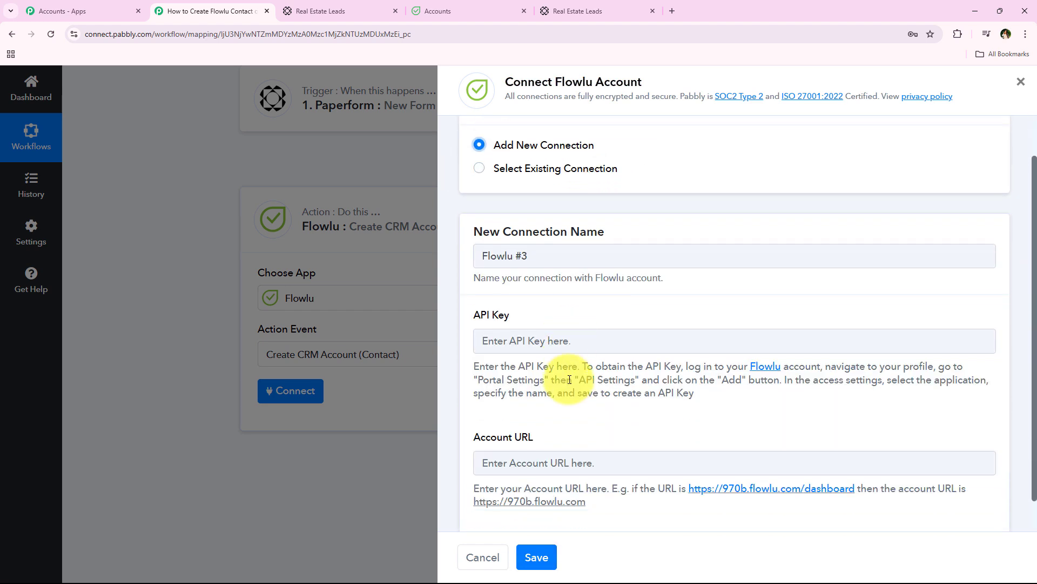
pyautogui.scroll(-1, 569, 380)
pyautogui.scroll(2, 461, 398)
pyautogui.scroll(-2, 489, 366)
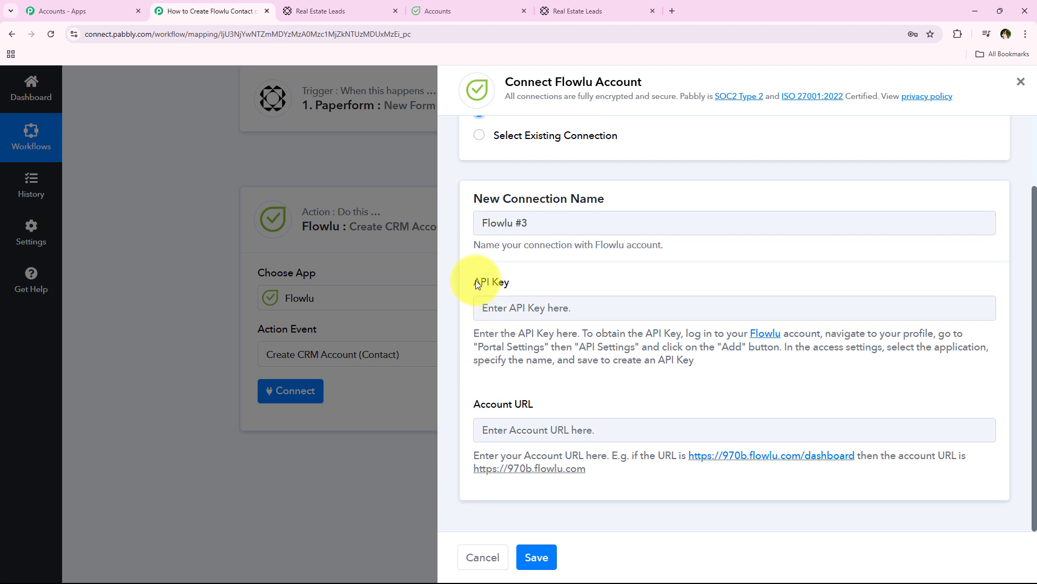
# Step: Check the connection's API key instructions, then switch to Flowlu and open the API Settings within Portal Settings
pyautogui.moveTo(470, 410); pyautogui.dragTo(598, 410)
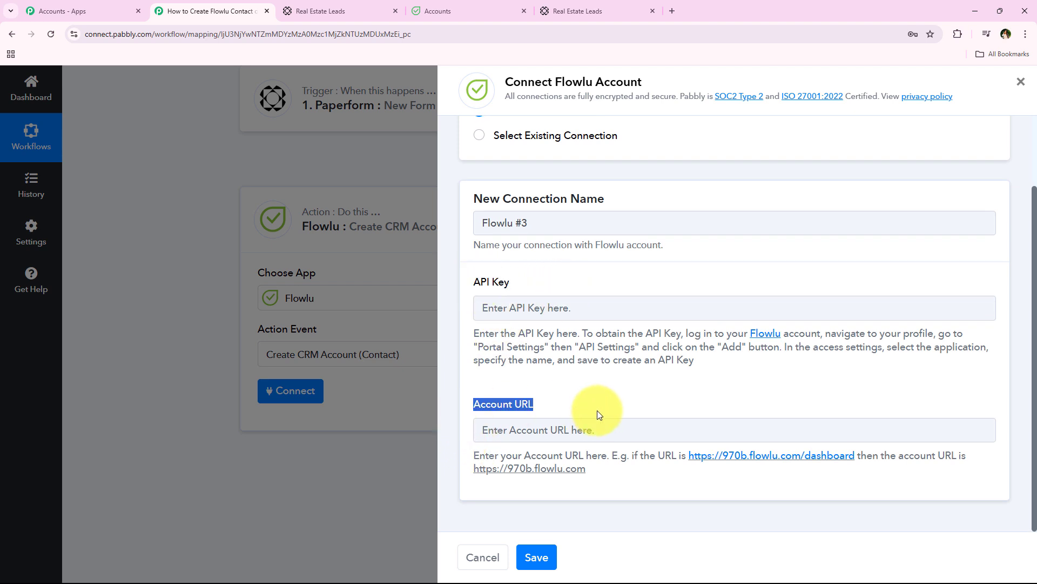
pyautogui.click(598, 410)
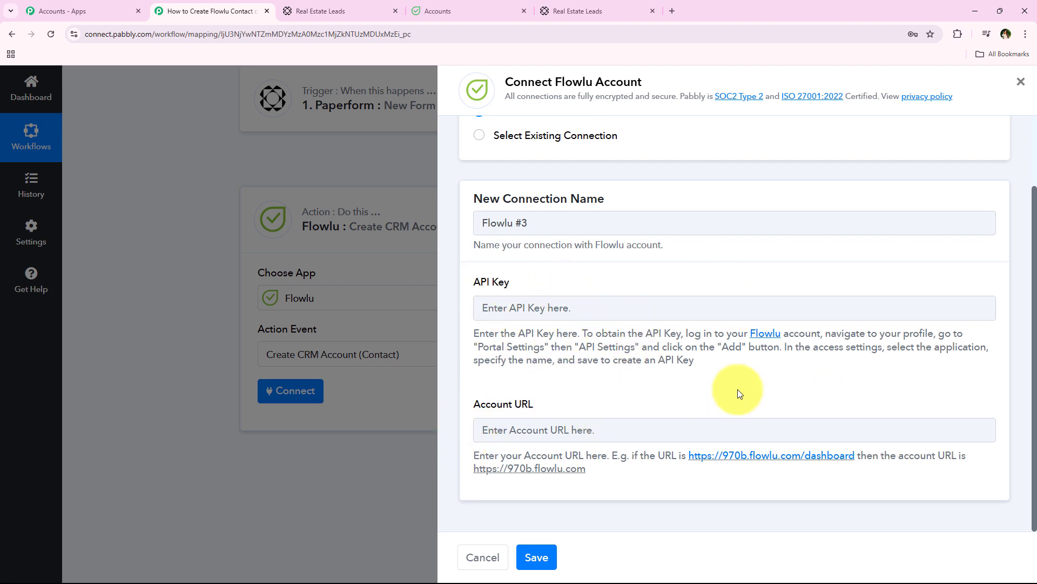
pyautogui.moveTo(685, 333); pyautogui.dragTo(780, 346)
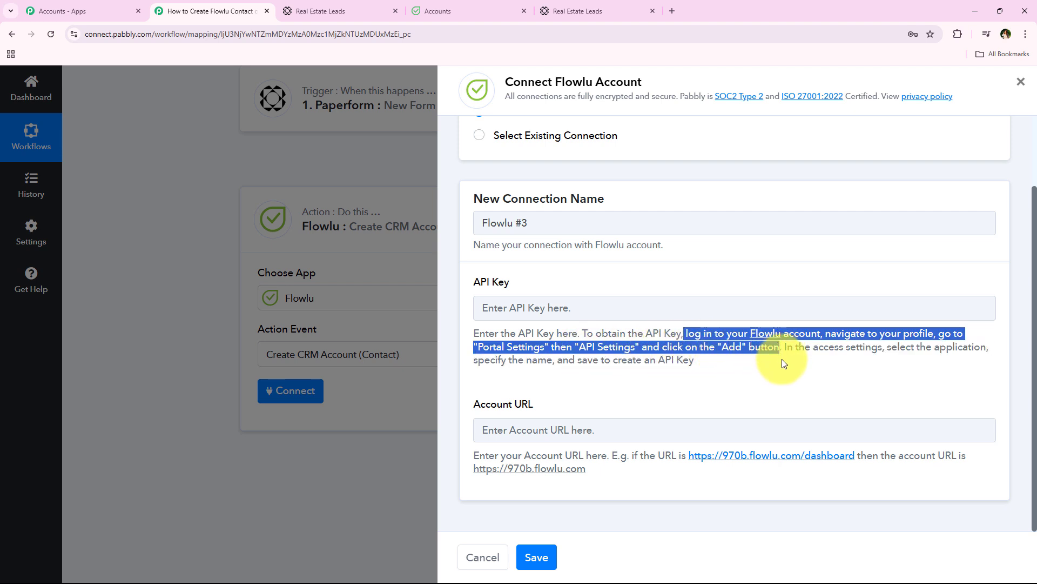
pyautogui.click(782, 359)
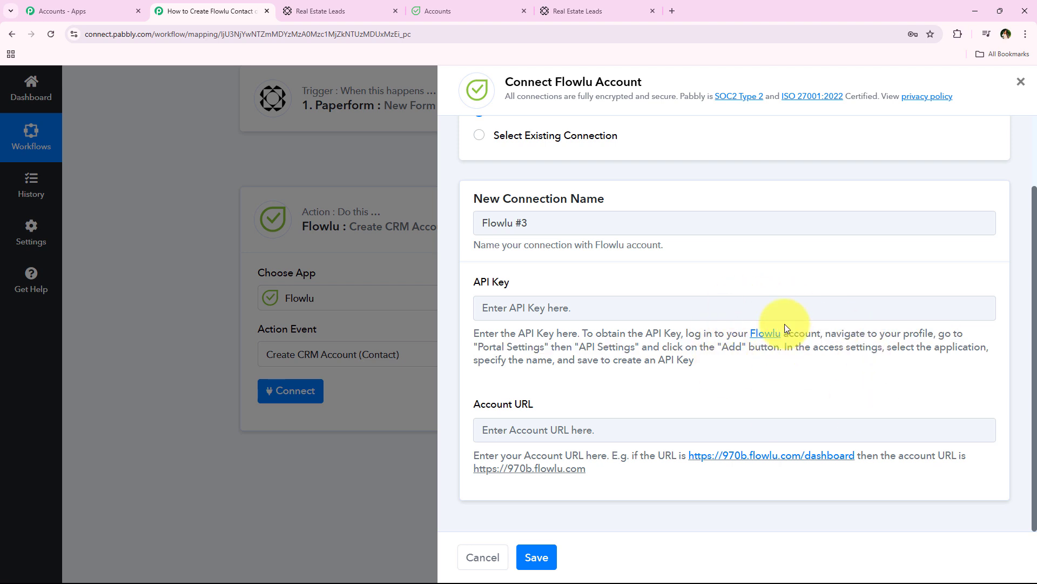
pyautogui.click(460, 7)
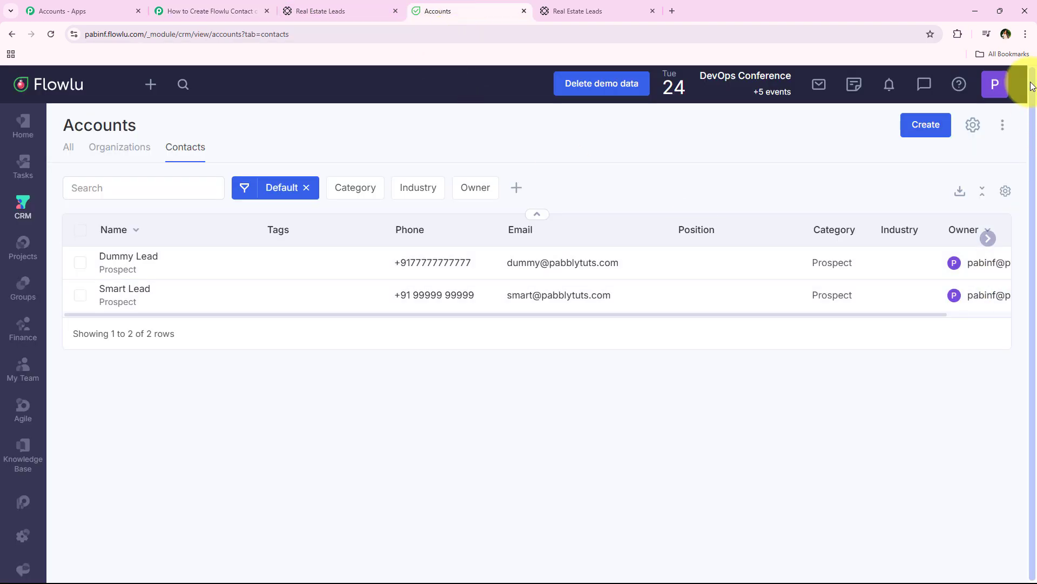
pyautogui.click(998, 84)
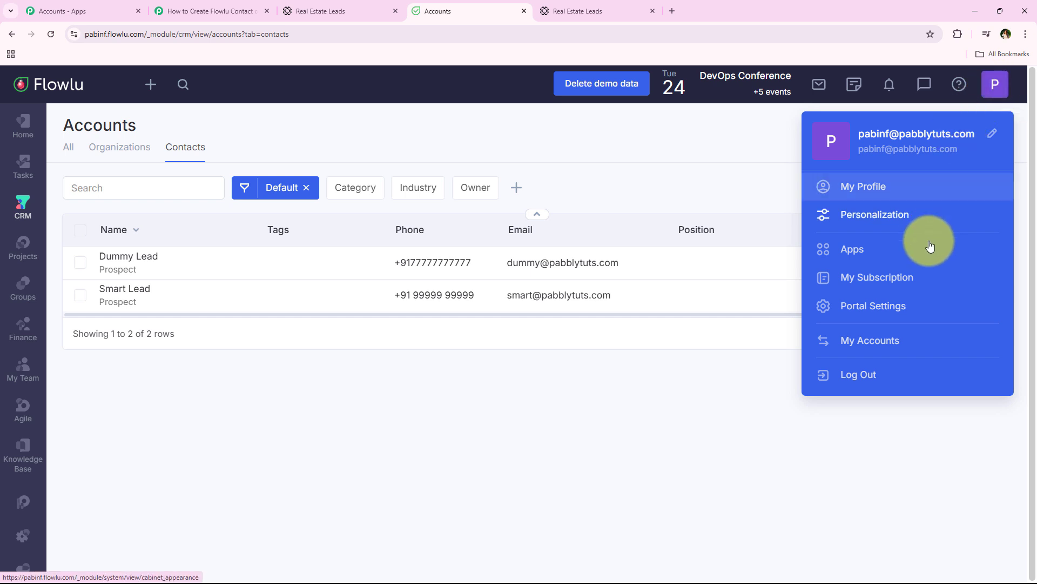
pyautogui.click(956, 305)
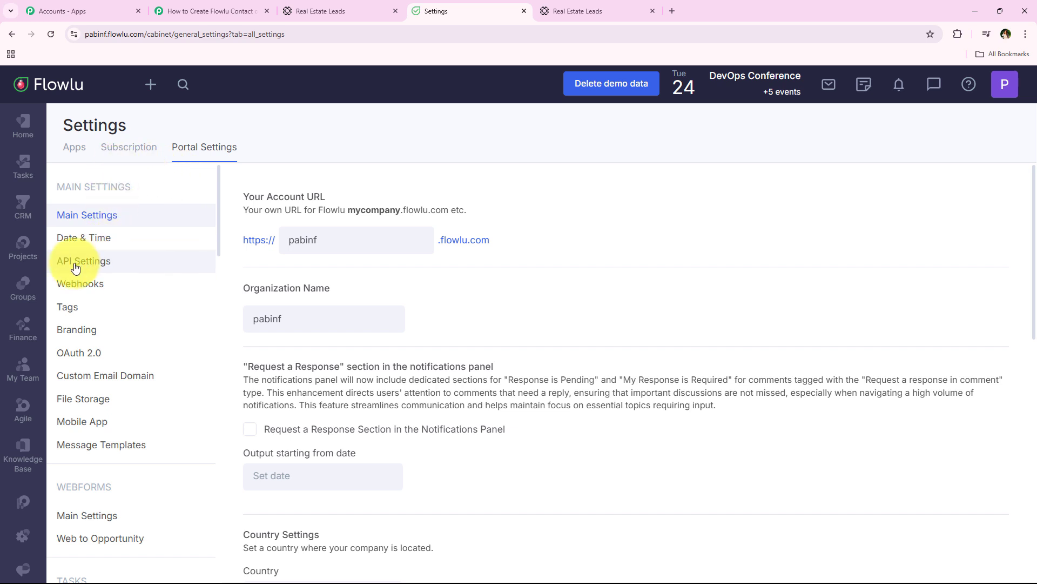
pyautogui.click(118, 263)
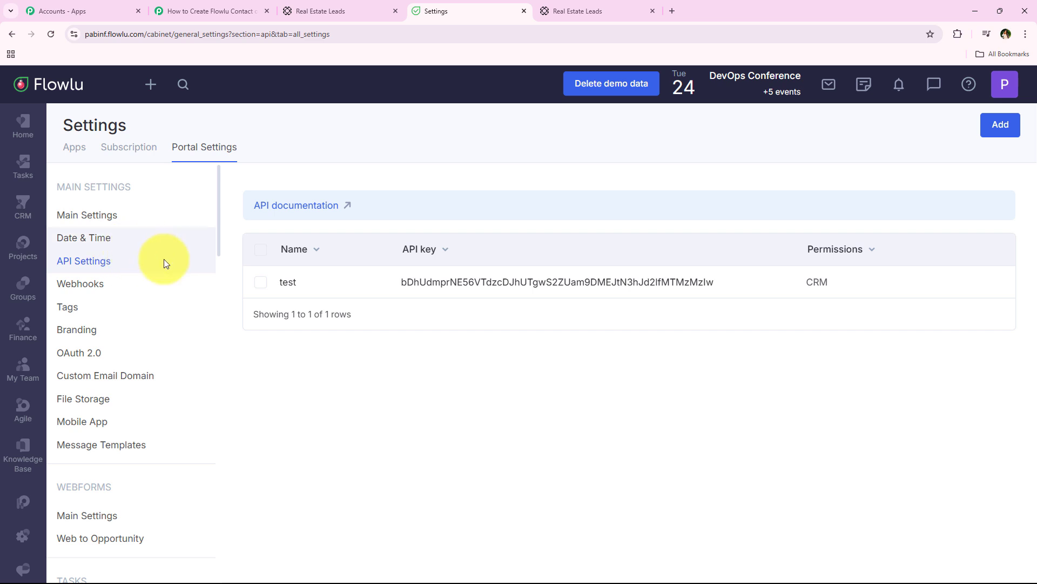
# Step: Create and save a Flowlu API key entry named Paperform with access to the CRM application
pyautogui.click(1002, 127)
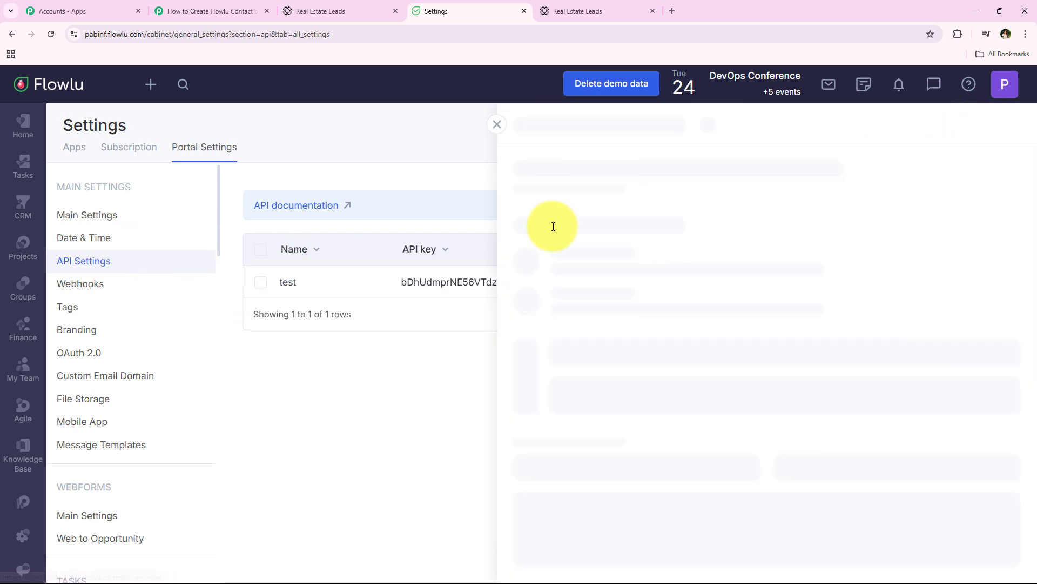
pyautogui.doubleClick(516, 167)
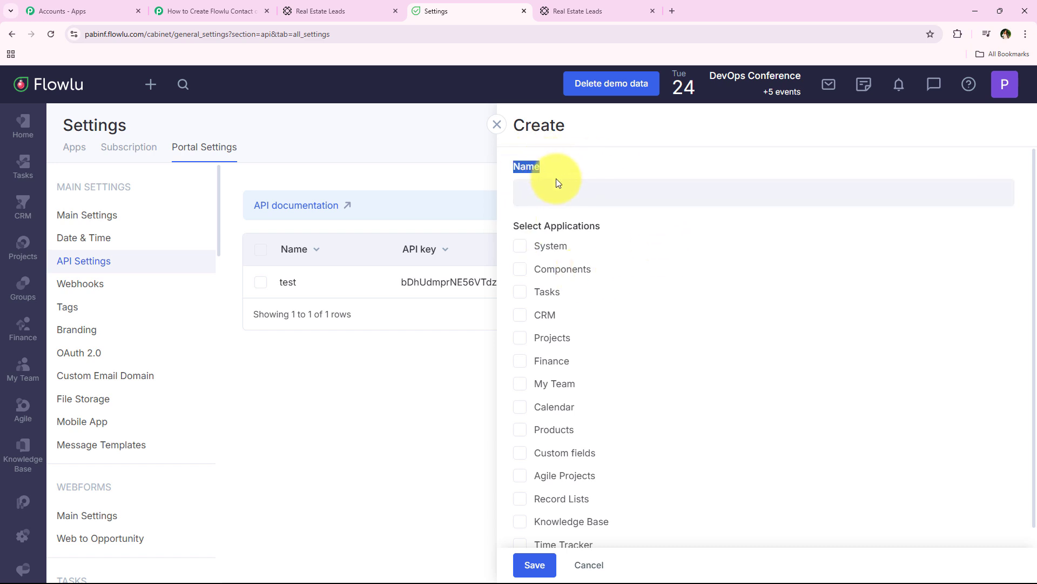
pyautogui.click(561, 189)
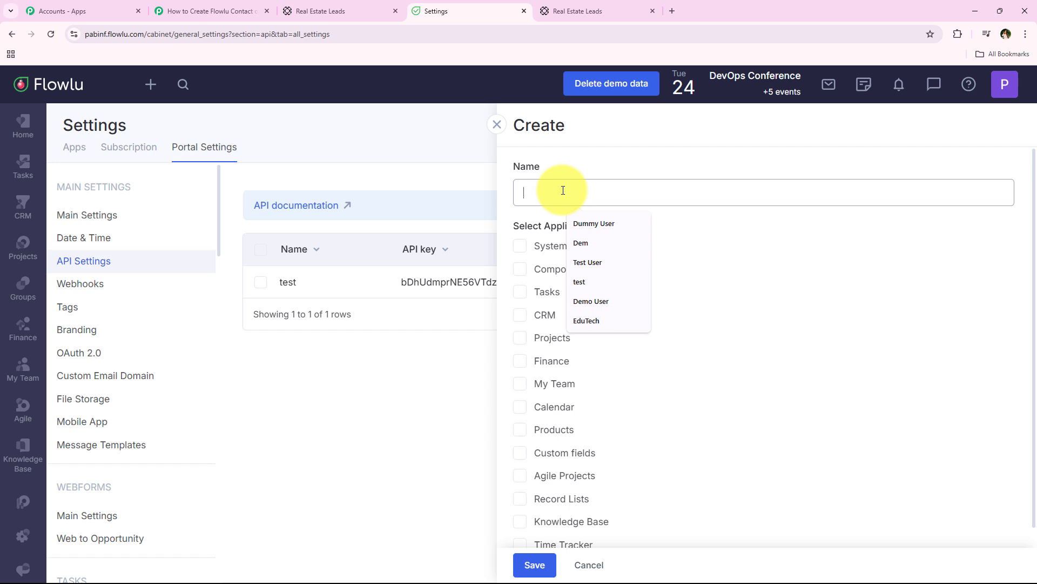
pyautogui.write('Paperform')
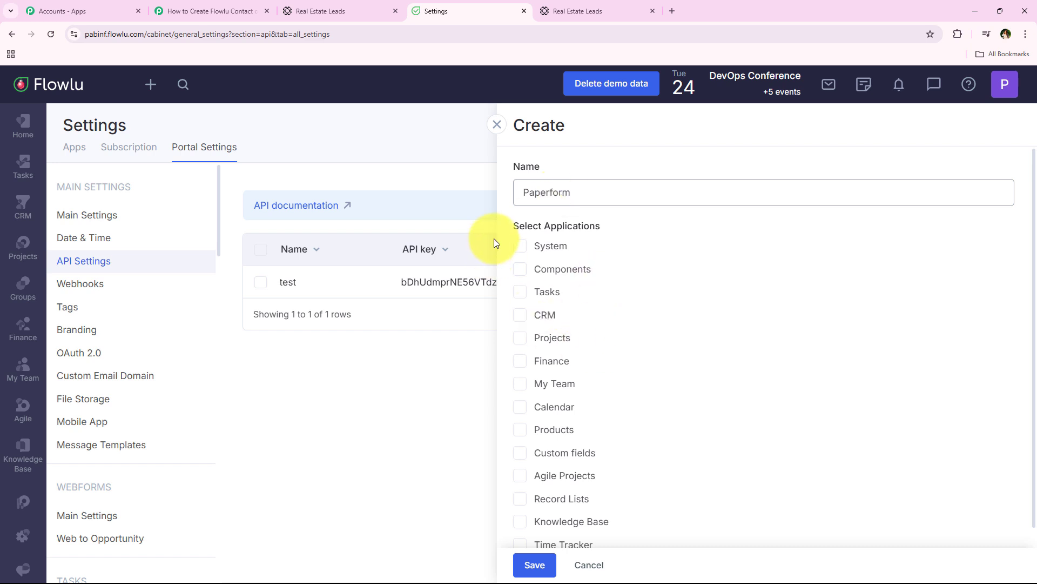
pyautogui.moveTo(511, 232); pyautogui.dragTo(633, 232)
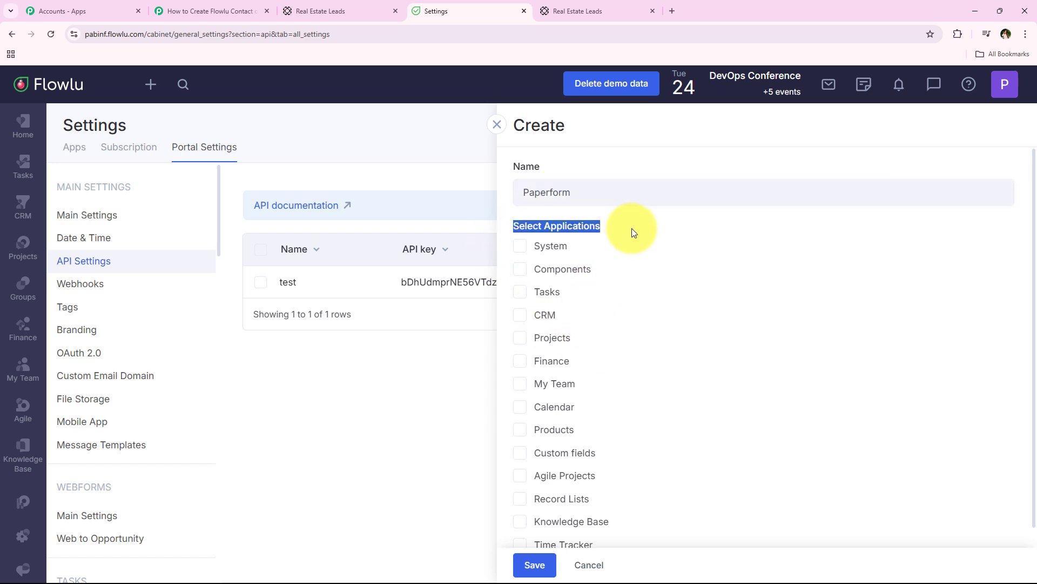
pyautogui.click(540, 318)
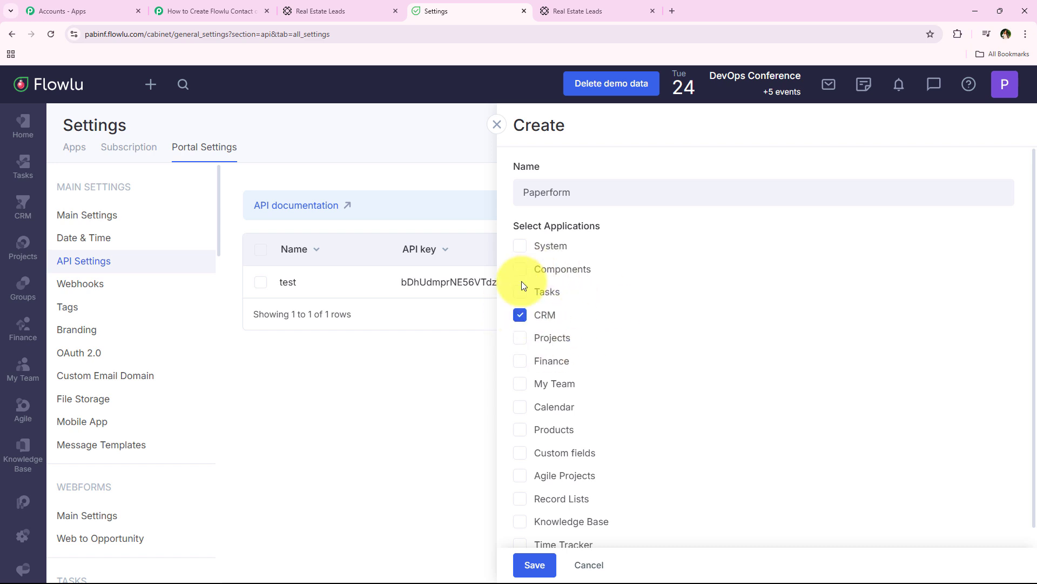
pyautogui.click(536, 565)
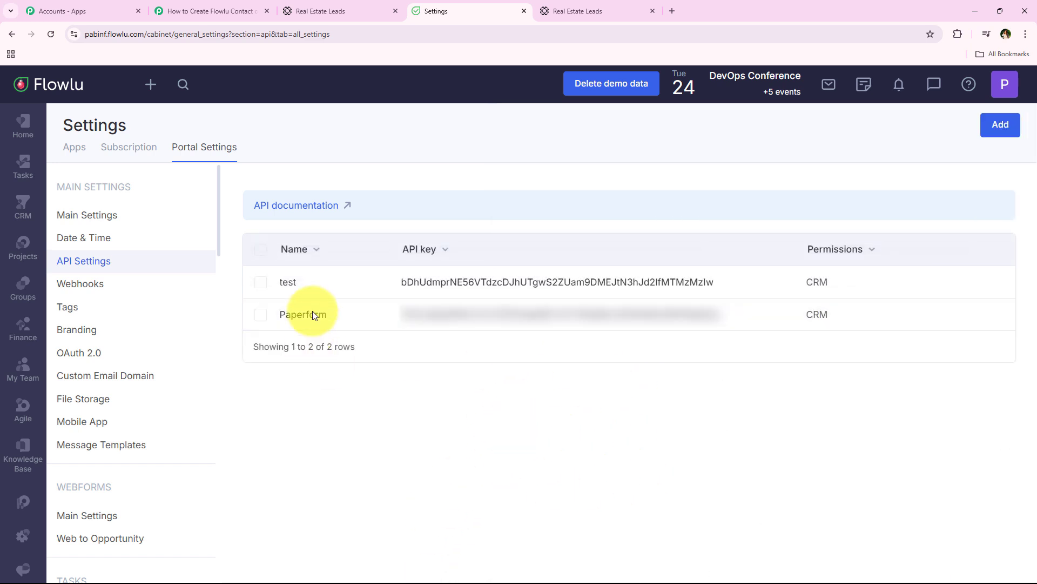
# Step: Copy the Paperform entry's API key and paste it into the API Key field of the Pabbly Connect Flowlu connection
pyautogui.moveTo(505, 313)
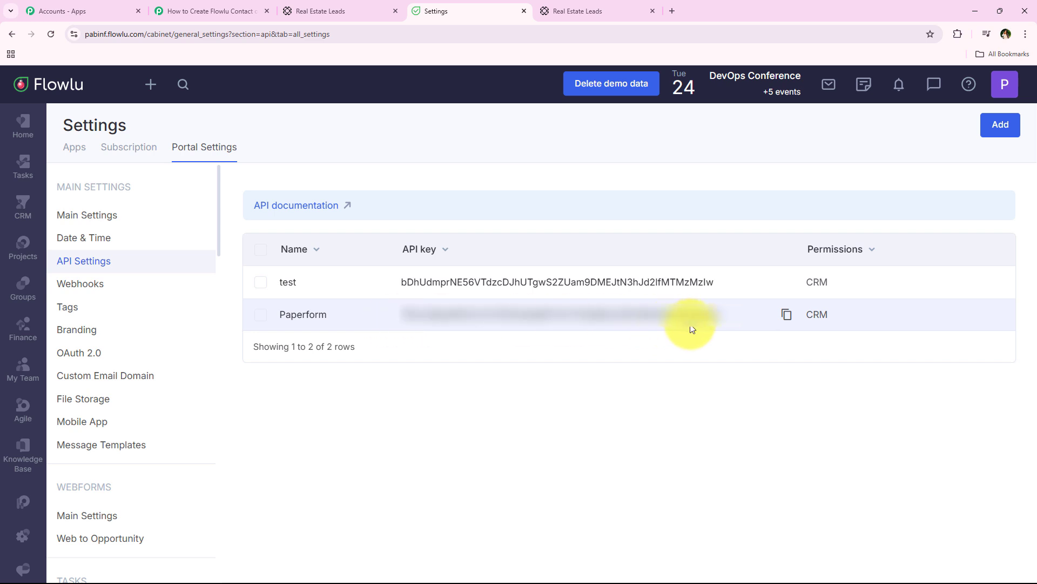
pyautogui.click(787, 315)
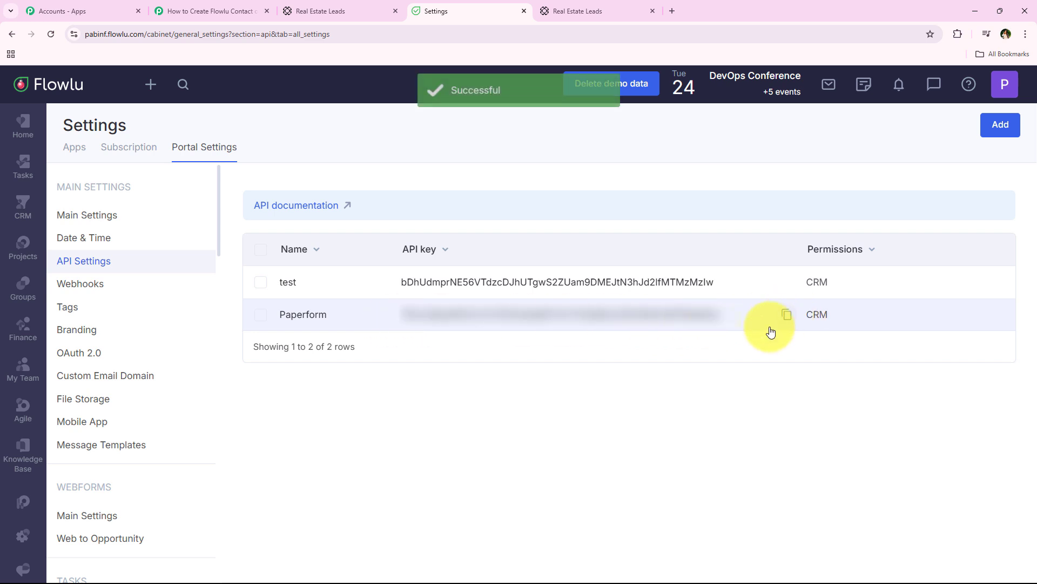
pyautogui.click(211, 11)
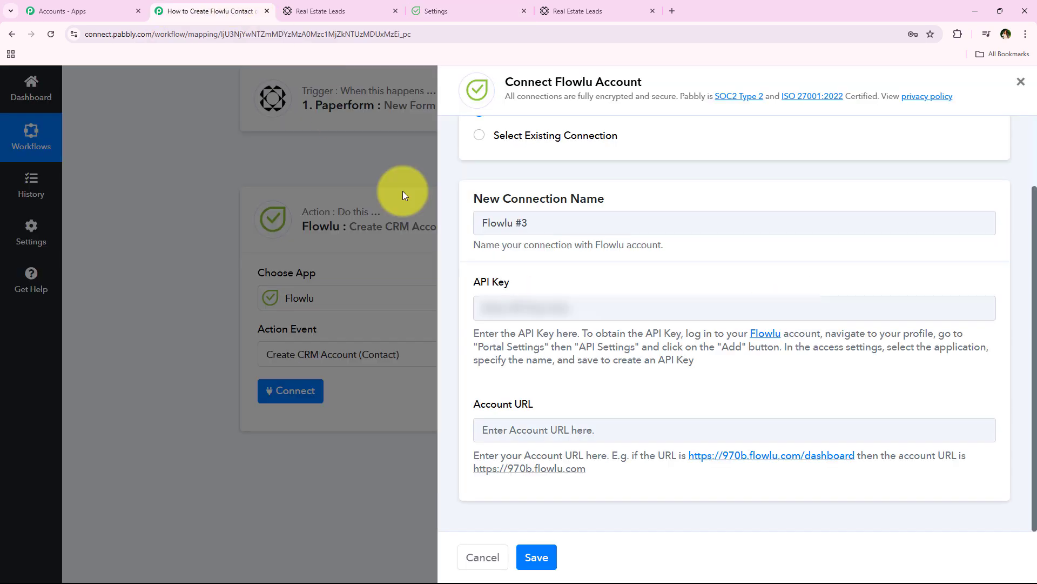
pyautogui.rightClick(571, 315)
pyautogui.click(590, 420)
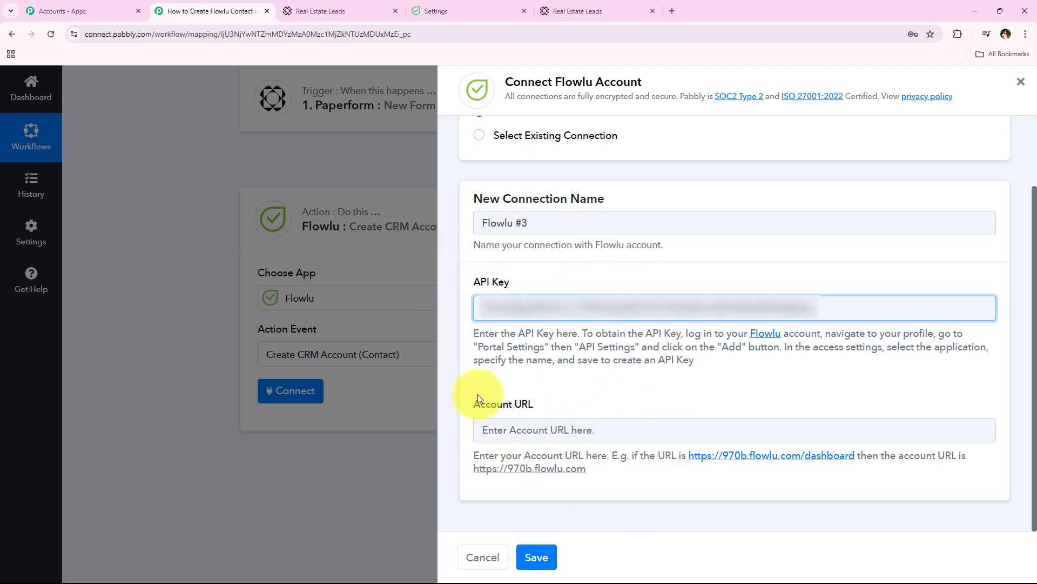
pyautogui.moveTo(475, 399); pyautogui.dragTo(597, 391)
pyautogui.click(597, 392)
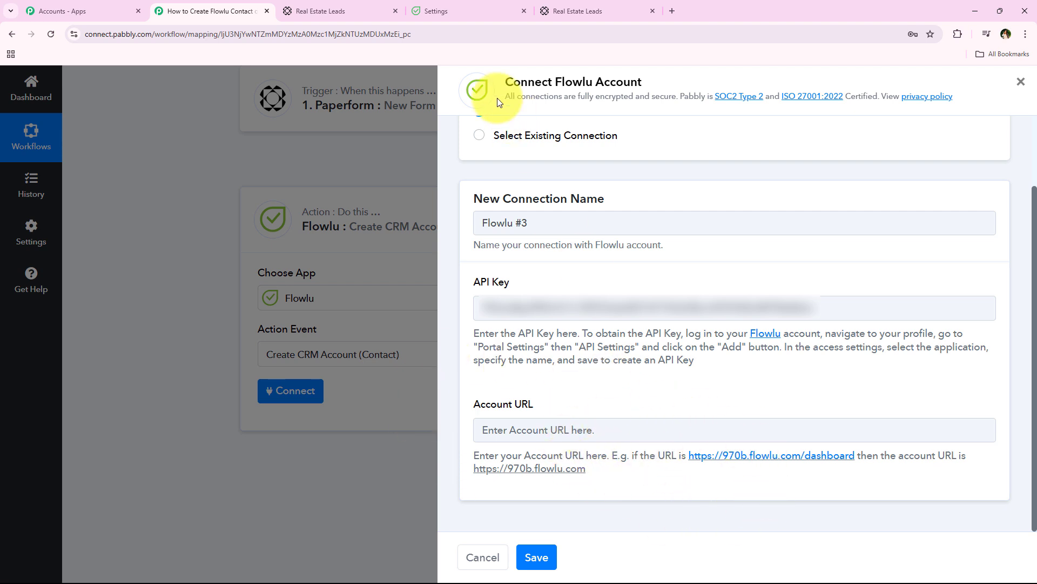
pyautogui.click(468, 5)
pyautogui.tripleClick(405, 34)
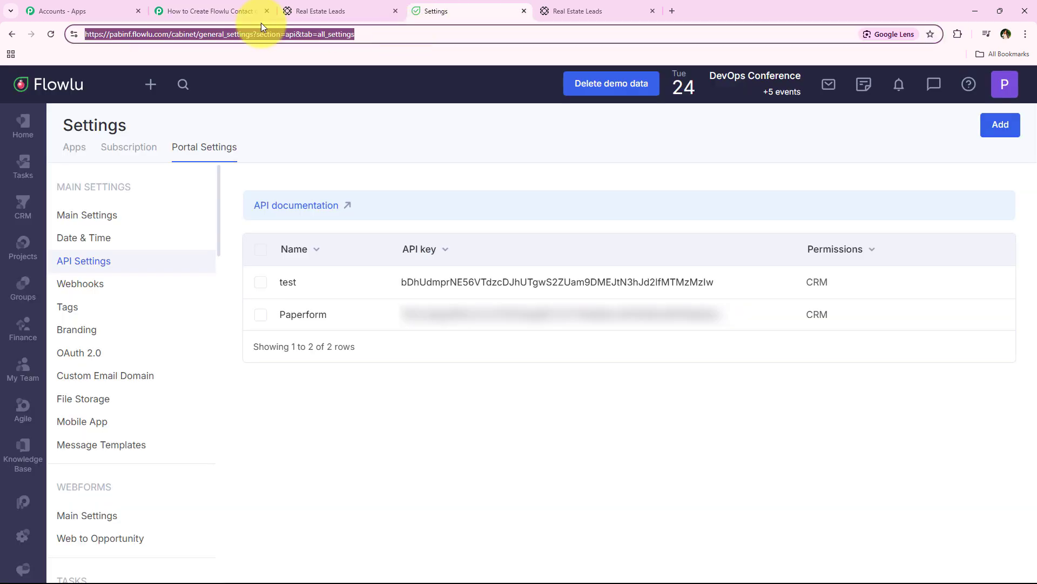
pyautogui.click(129, 32)
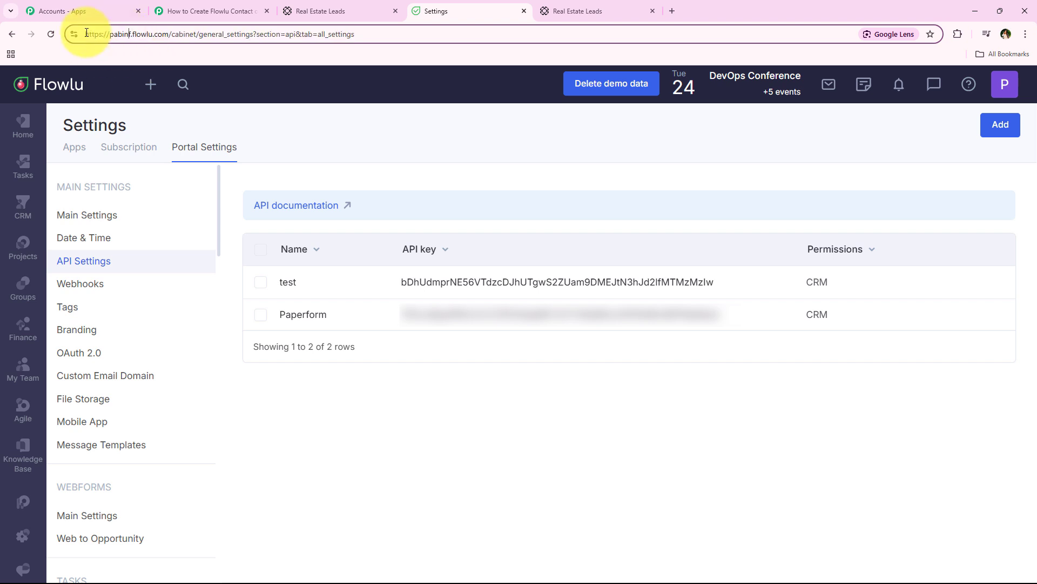
pyautogui.click(189, 7)
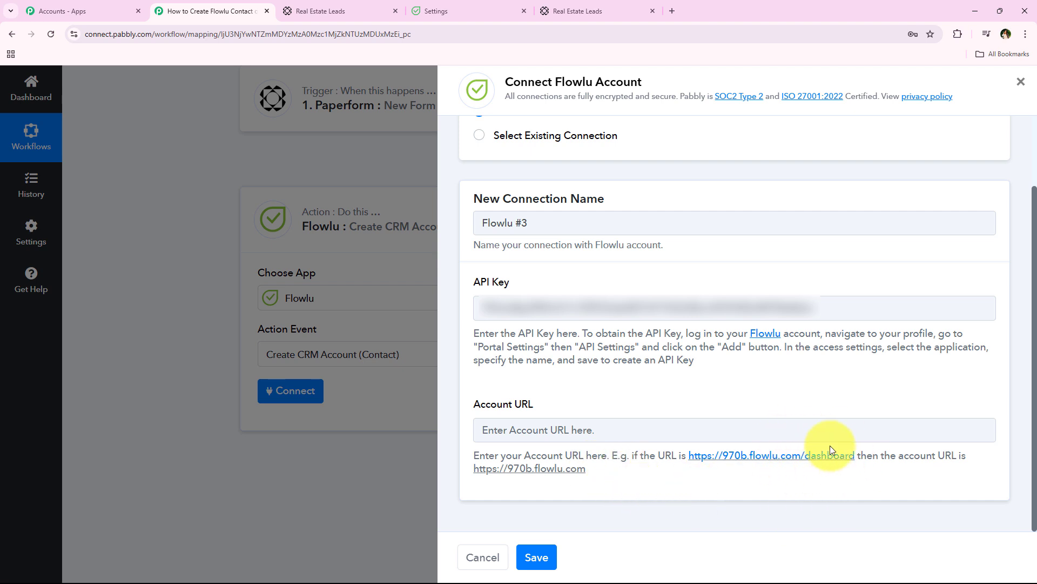
pyautogui.click(489, 10)
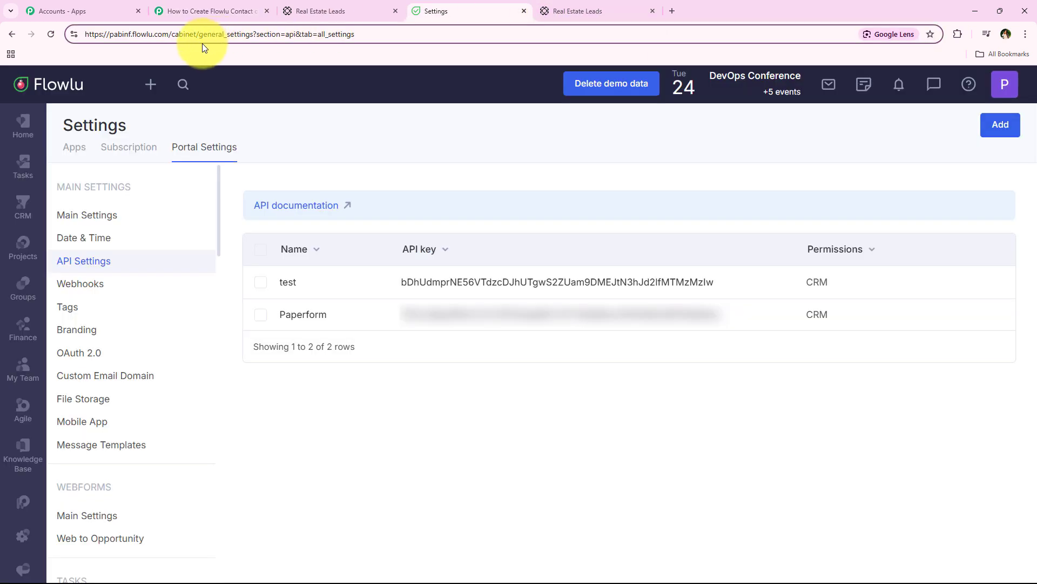
pyautogui.moveTo(169, 36); pyautogui.dragTo(66, 37)
pyautogui.hotkey('ctrl', 'c')
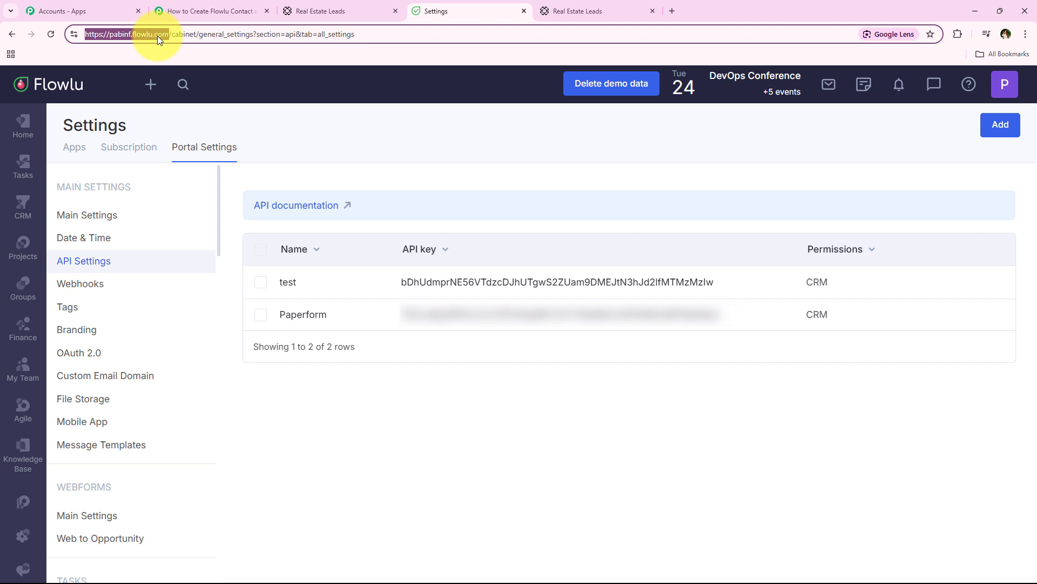
pyautogui.click(216, 11)
pyautogui.click(518, 428)
pyautogui.rightClick(518, 428)
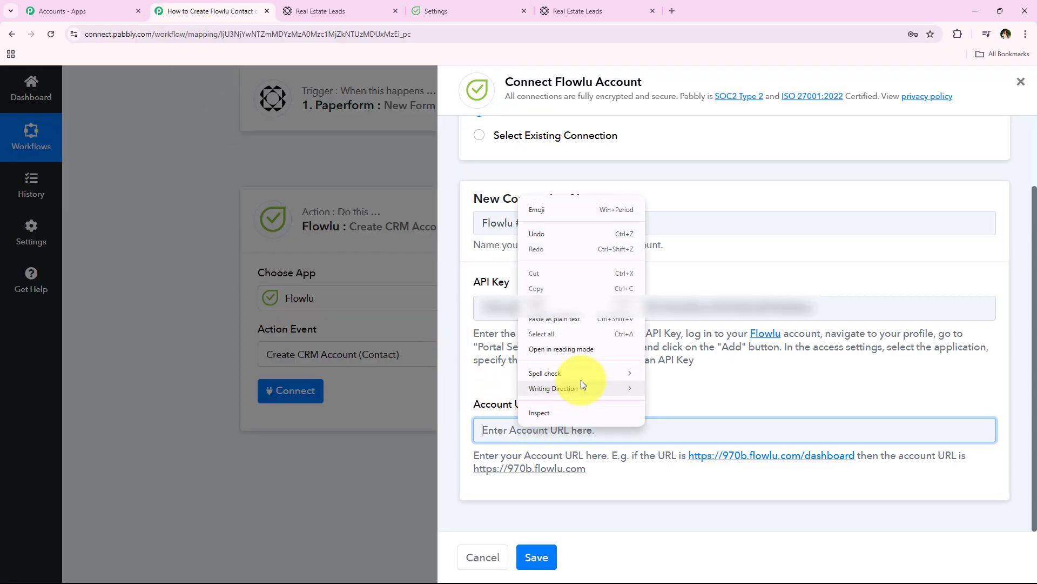
pyautogui.click(562, 303)
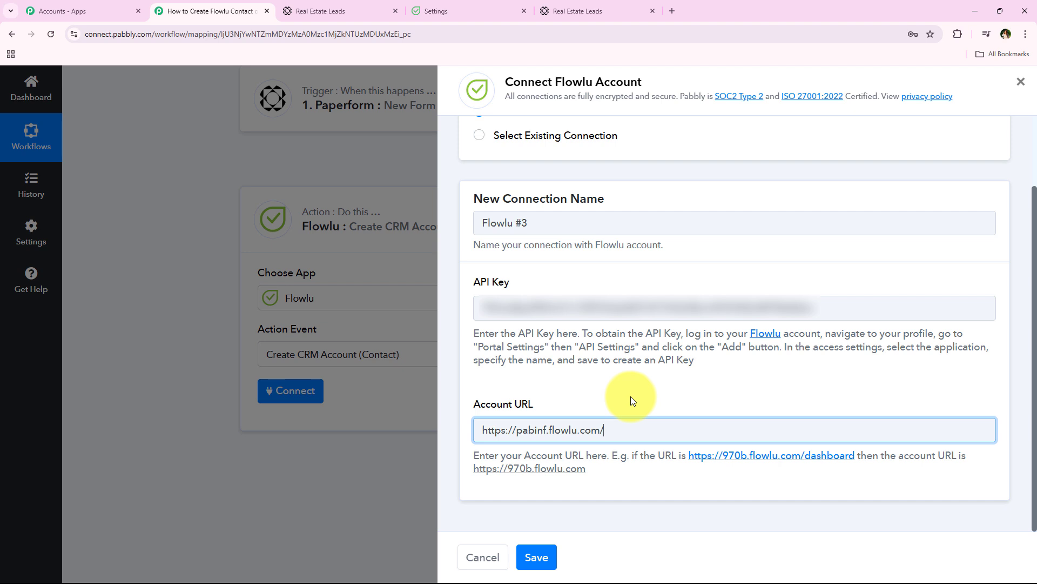
pyautogui.press('BackSpace')
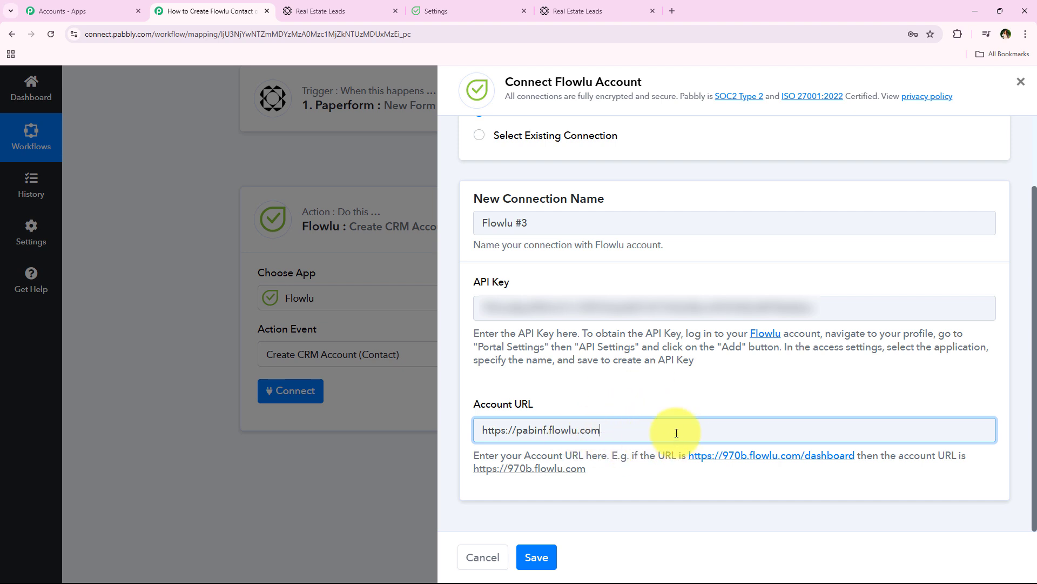
pyautogui.click(629, 485)
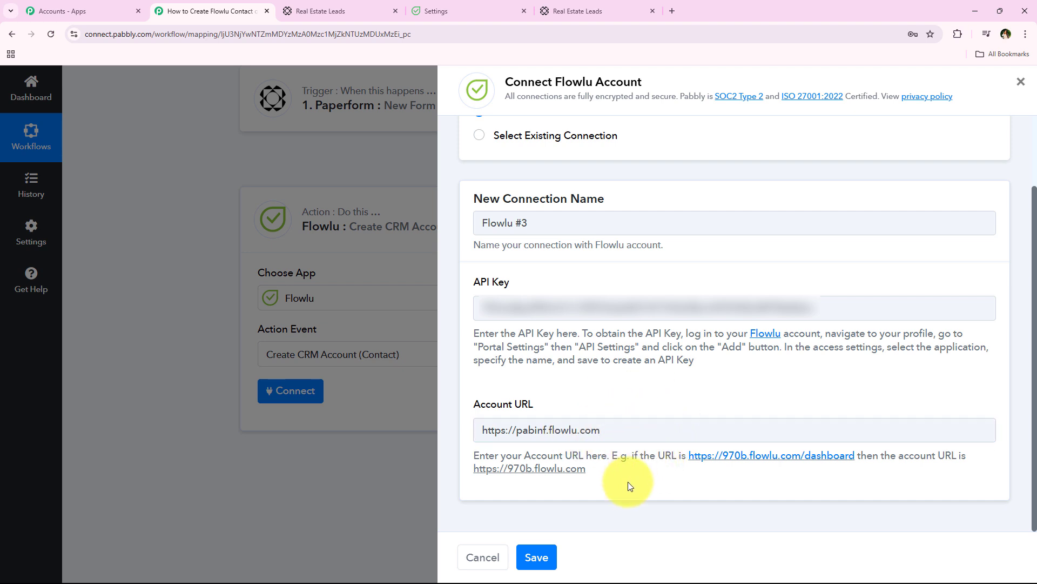
pyautogui.click(550, 568)
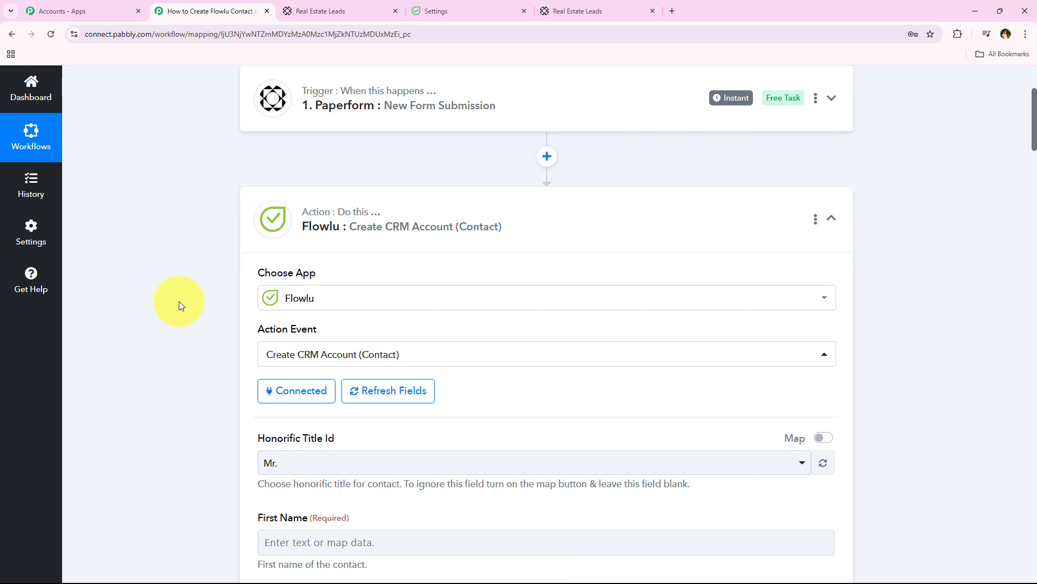
# Step: Review the Honorific Title Id options, then enable mapping for that field and open its choice of previous-step data
pyautogui.scroll(-4, 179, 300)
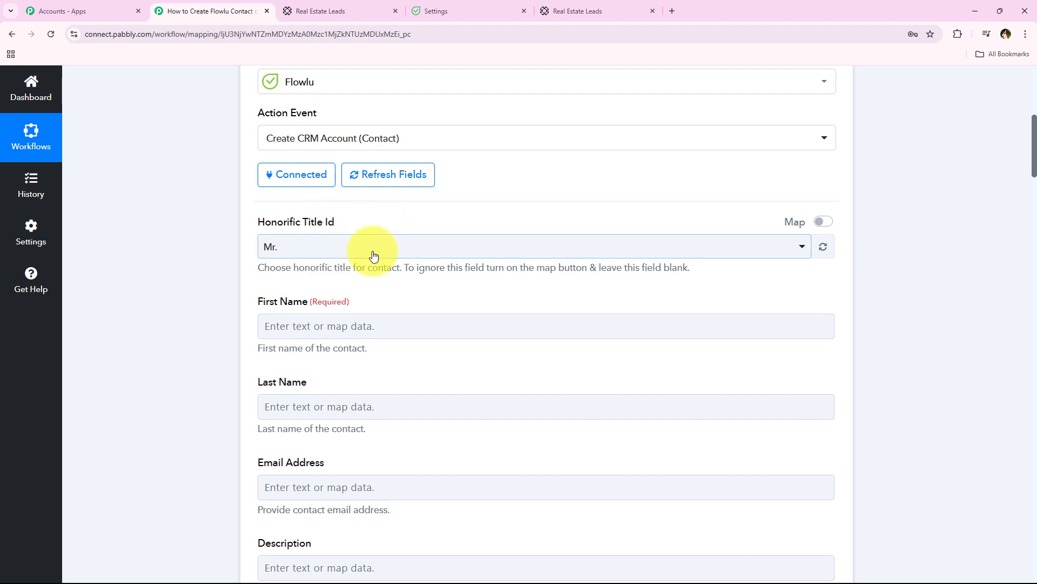
pyautogui.click(271, 249)
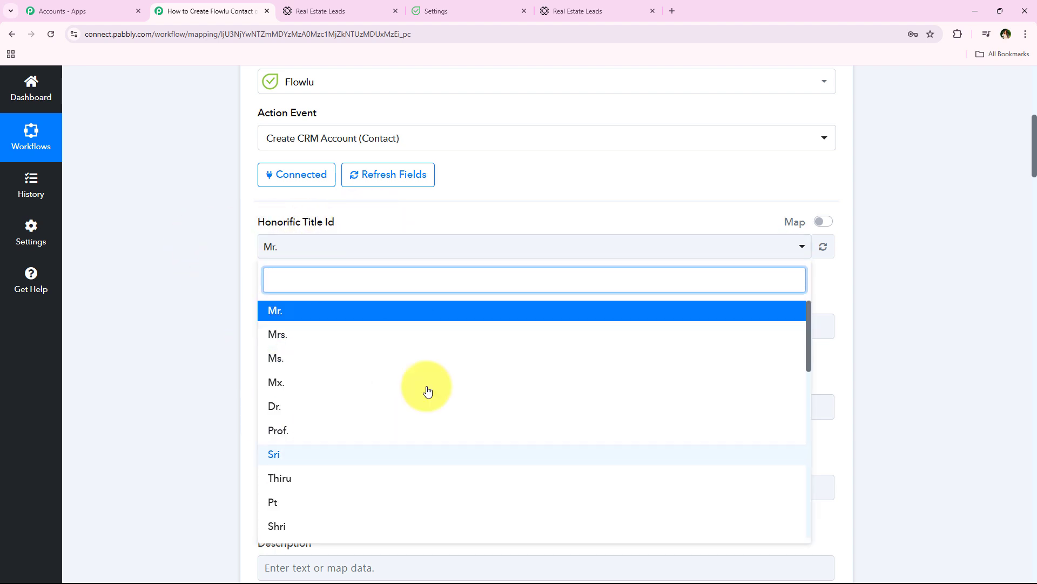
pyautogui.click(222, 306)
pyautogui.click(271, 244)
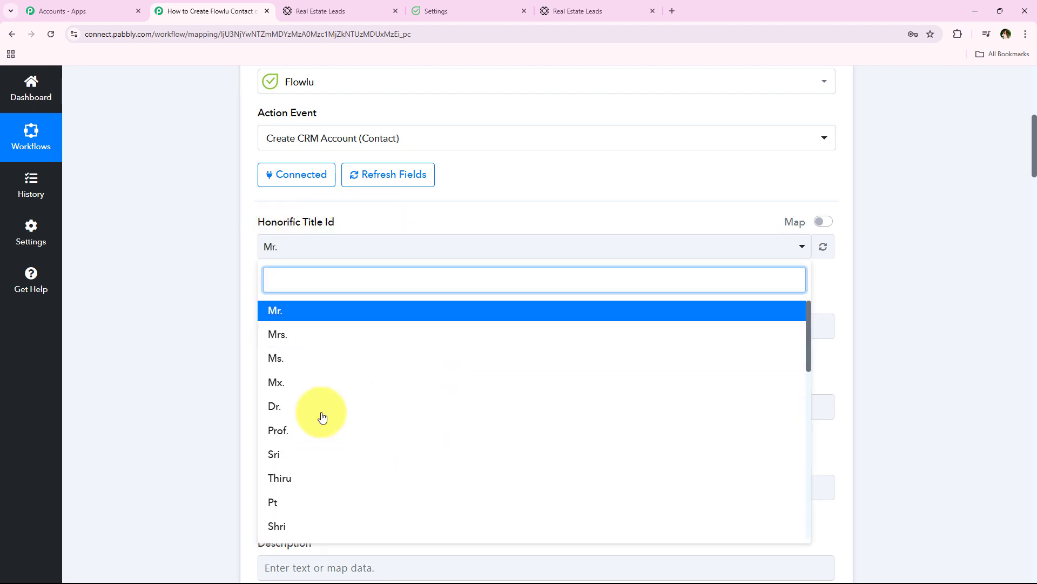
pyautogui.click(184, 293)
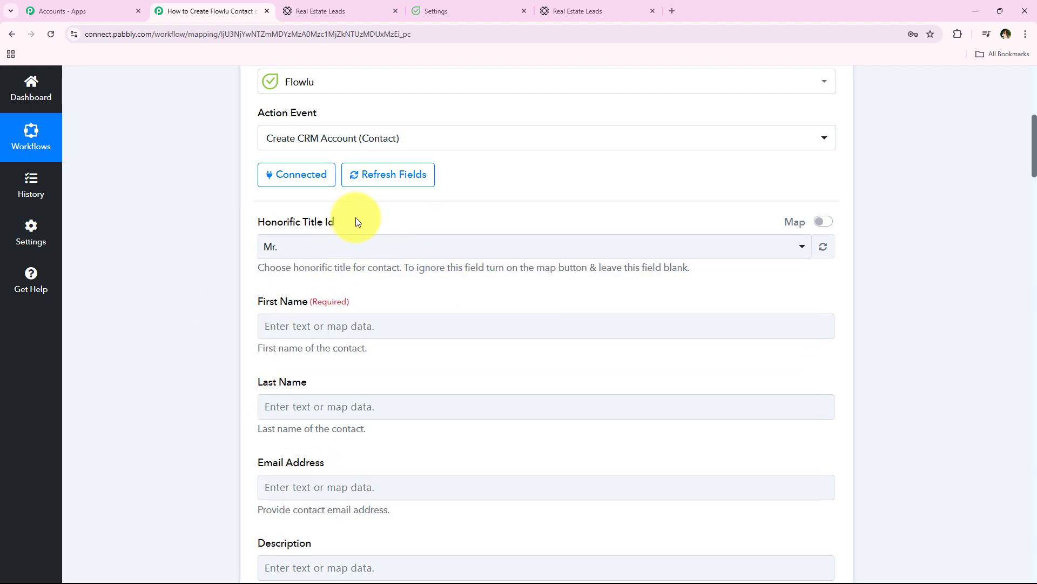
pyautogui.click(820, 225)
pyautogui.click(331, 248)
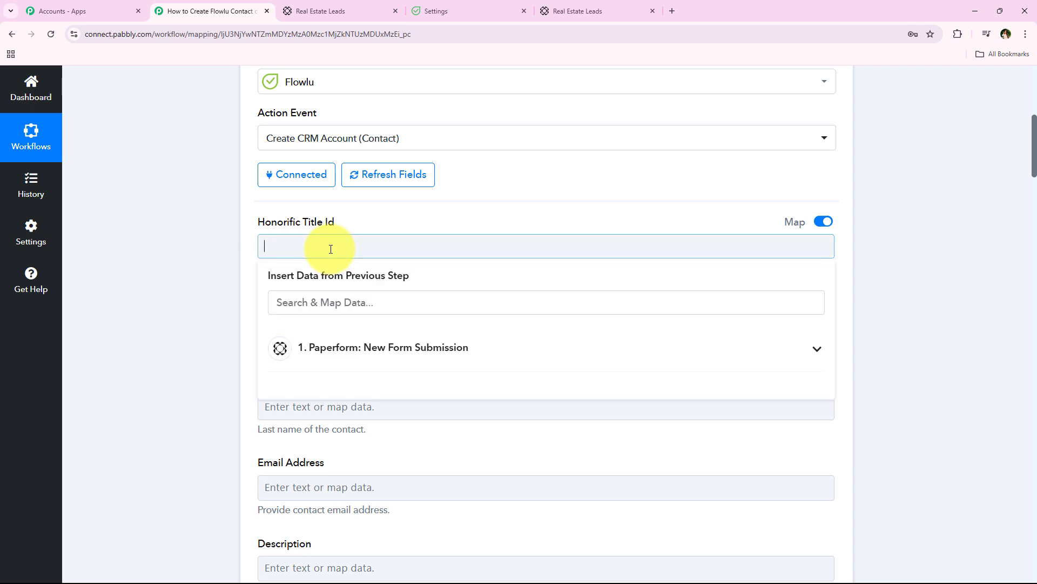
# Step: Leave Honorific Title Id blank and look through the Paperform submission data available for mapping First Name
pyautogui.click(151, 246)
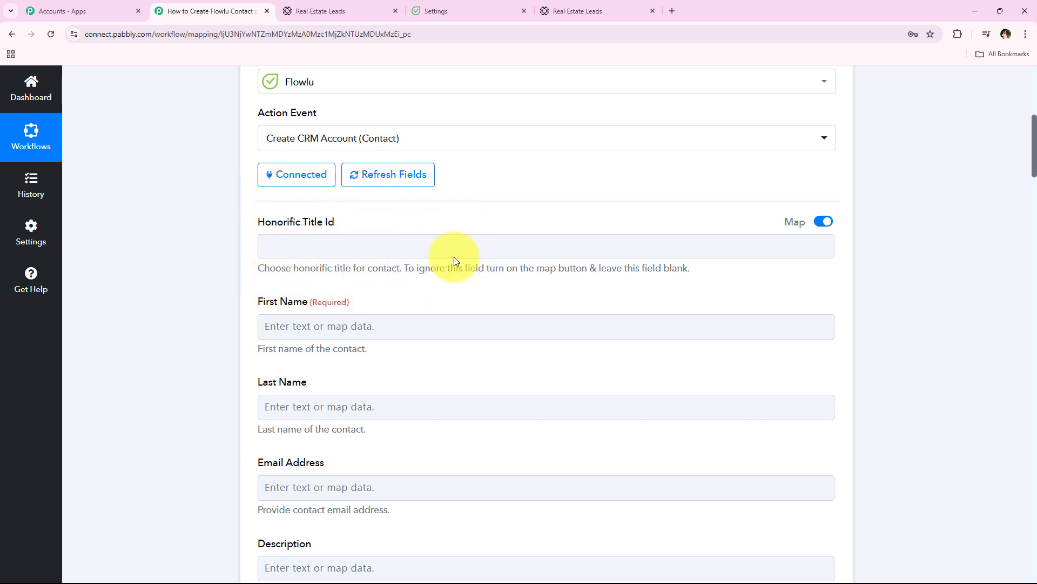
pyautogui.scroll(-2, 202, 231)
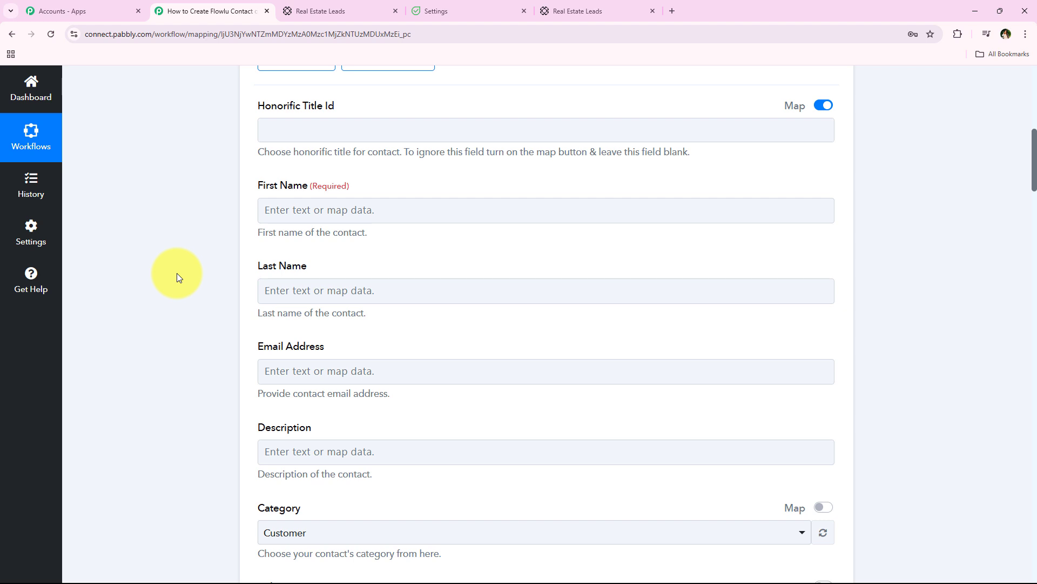
pyautogui.click(324, 210)
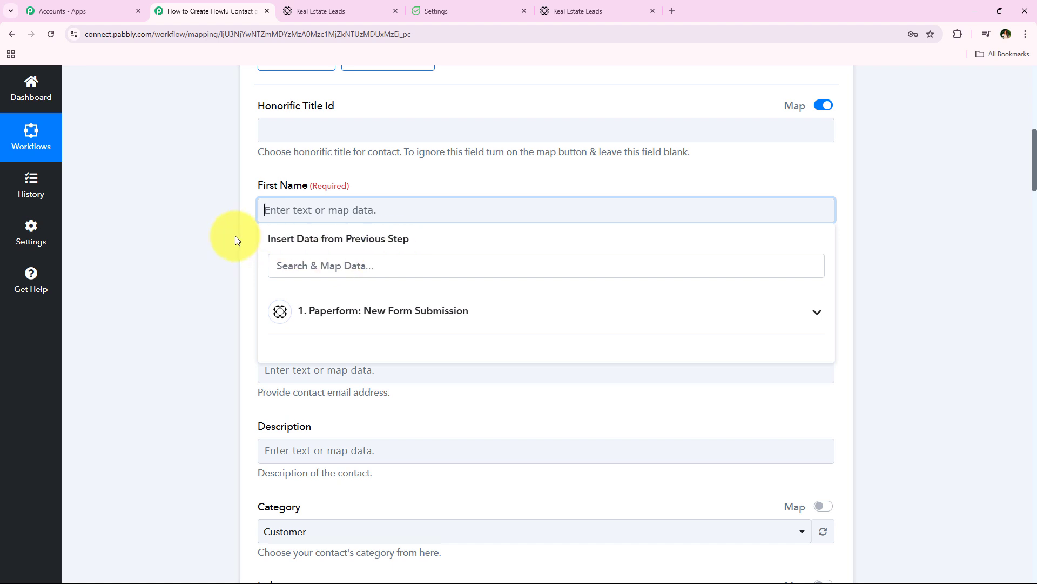
pyautogui.click(476, 330)
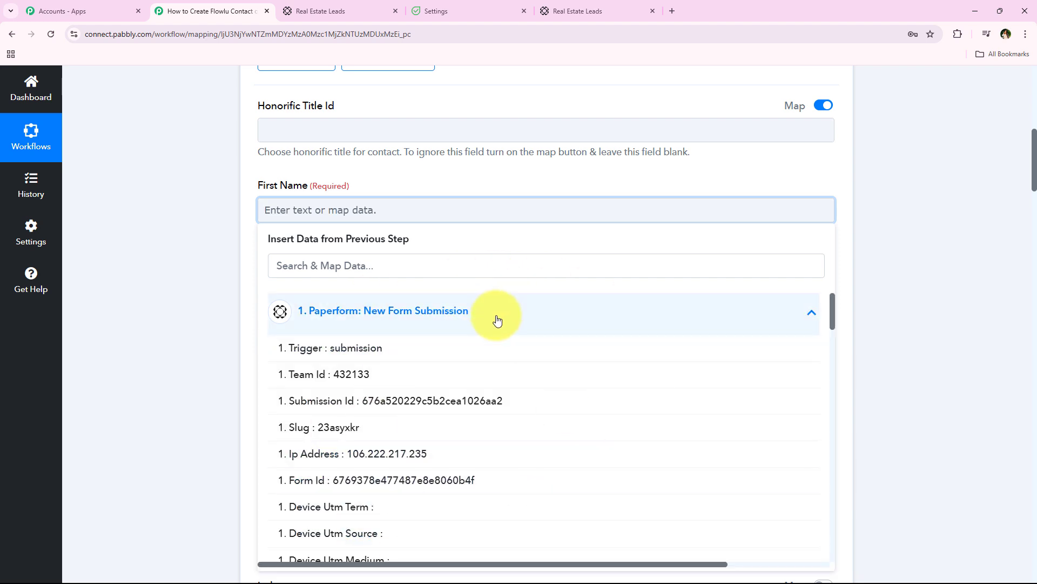
pyautogui.click(497, 320)
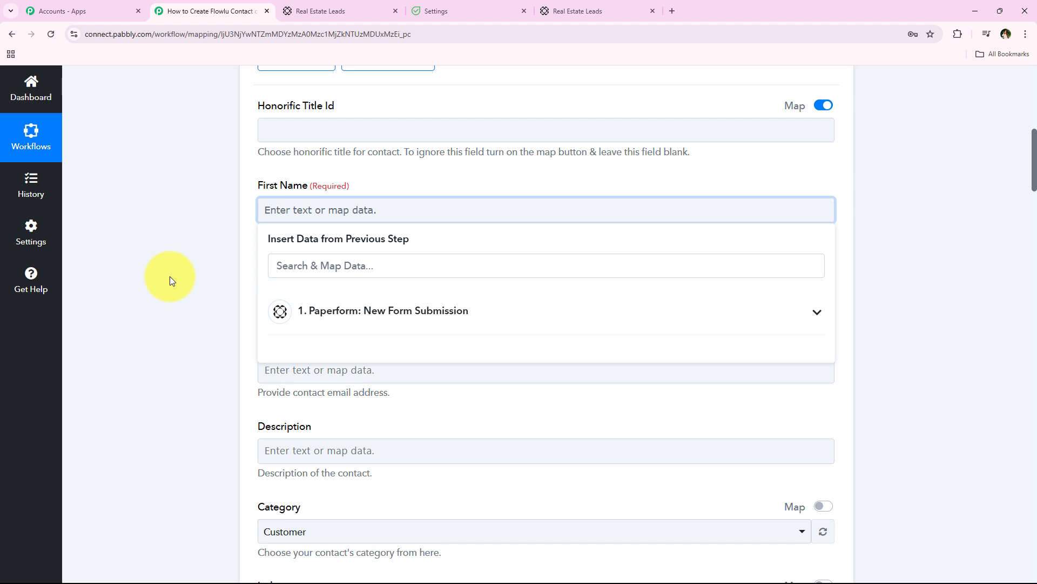
pyautogui.click(169, 277)
pyautogui.click(306, 208)
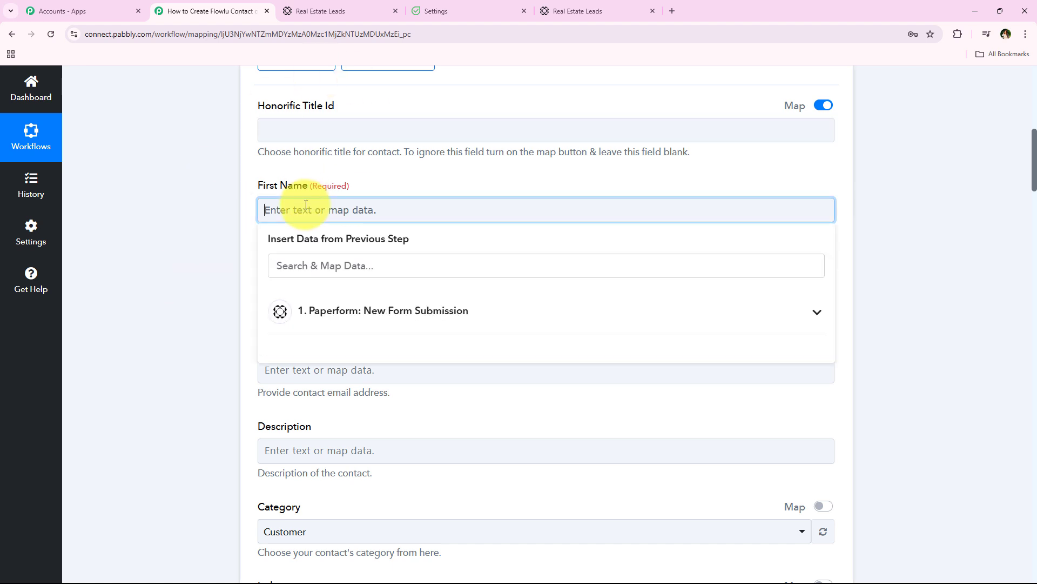
pyautogui.write('Demo')
pyautogui.hotkey('ctrl', 'a')
pyautogui.press('BackSpace')
# Step: Search the previous-step data for "demo" and map First Name to the Paperform response Data 0 Value
pyautogui.click(302, 265)
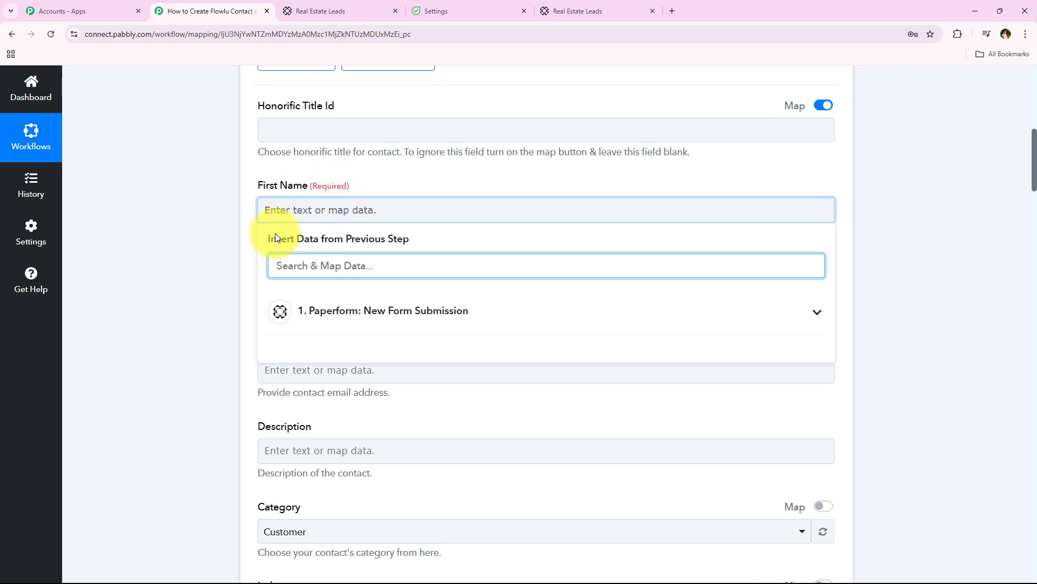
pyautogui.write('d')
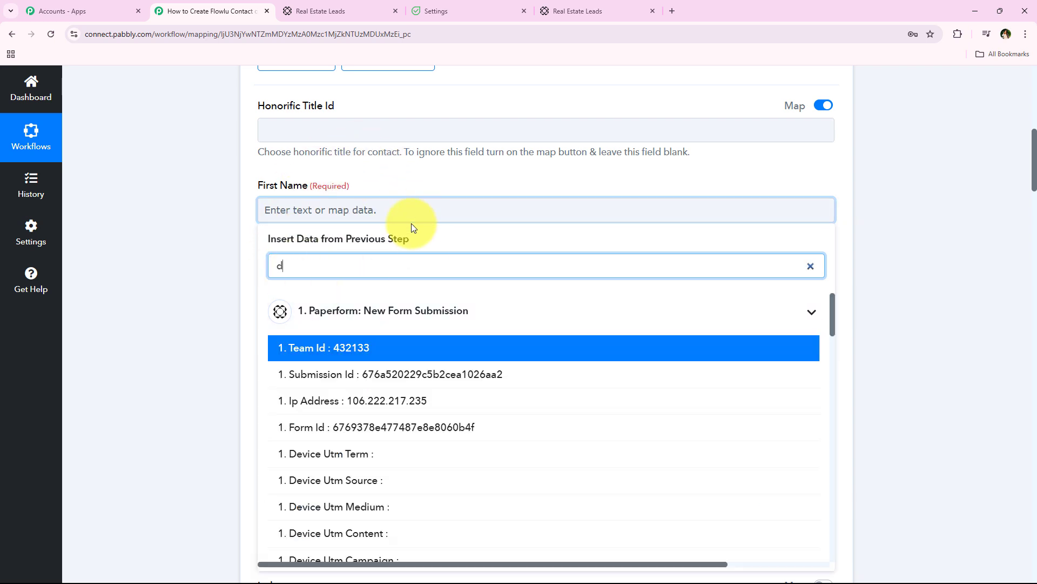
pyautogui.write('emo')
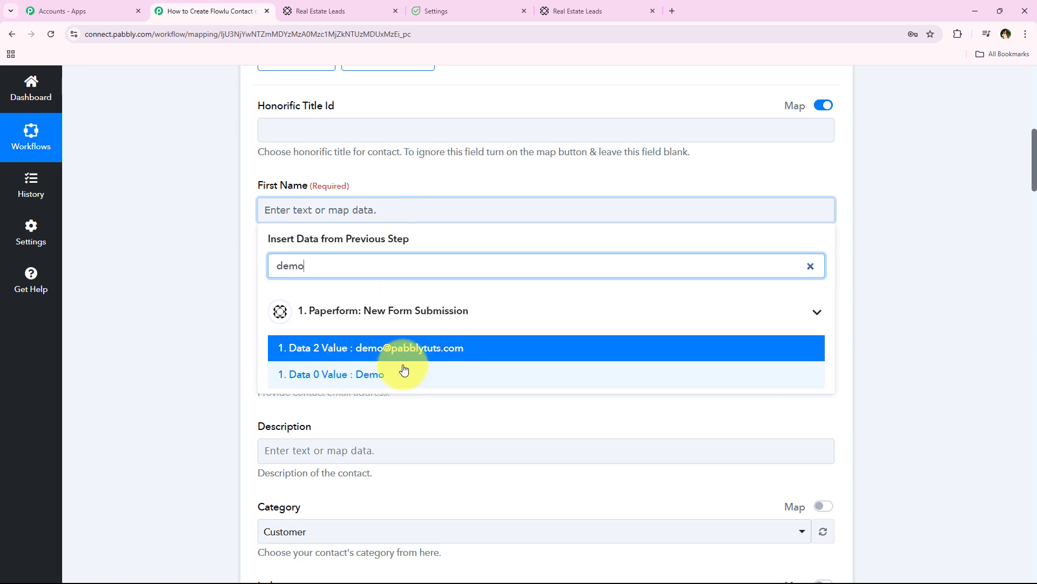
pyautogui.click(469, 373)
pyautogui.click(172, 189)
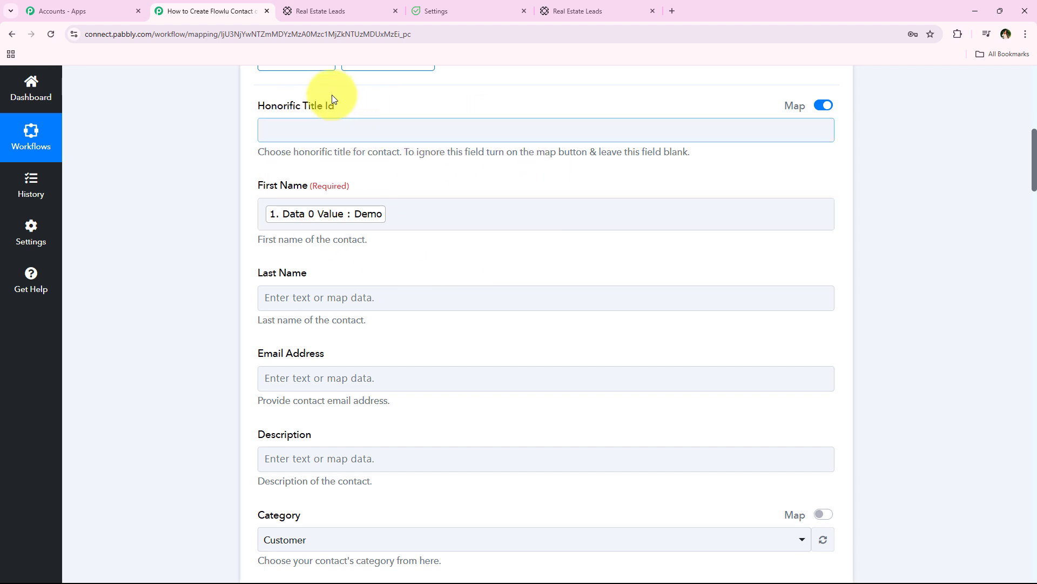
# Step: Keep Honorific Title Id blank and map Last Name to Paperform's Data 1 Value by searching the data for "lead"
pyautogui.click(384, 139)
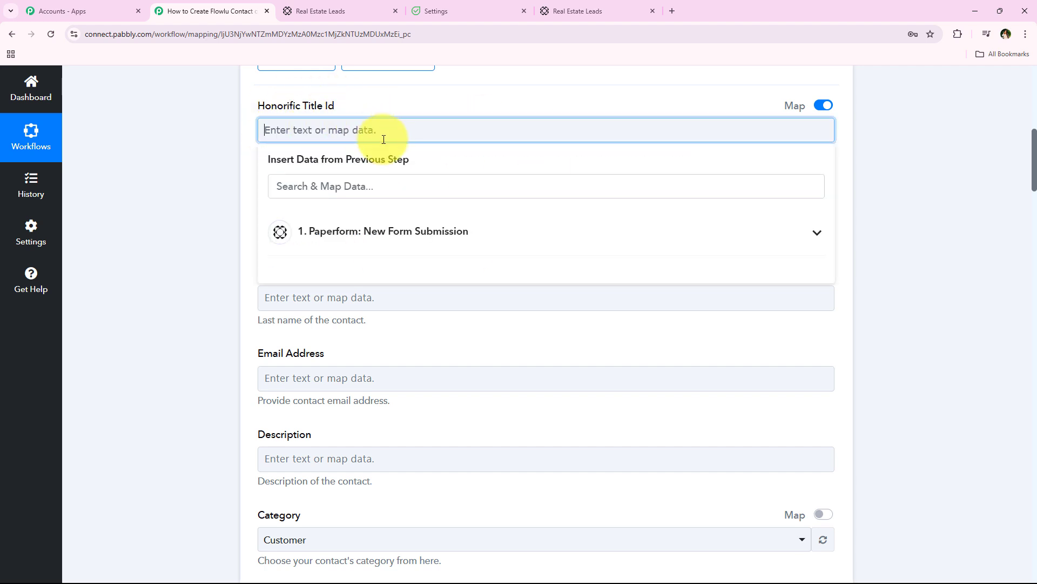
pyautogui.click(239, 138)
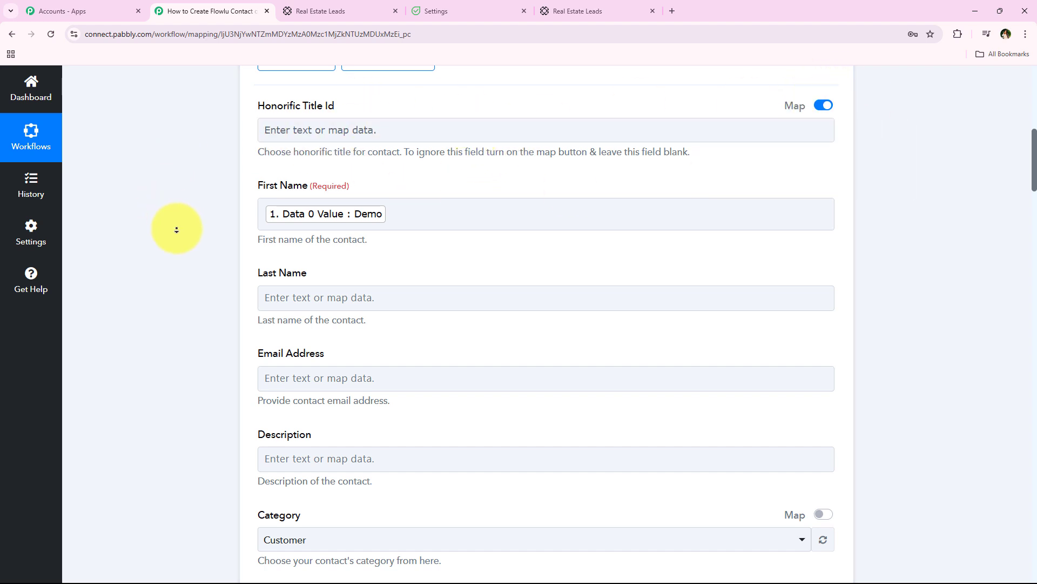
pyautogui.scroll(-1, 177, 230)
pyautogui.click(276, 224)
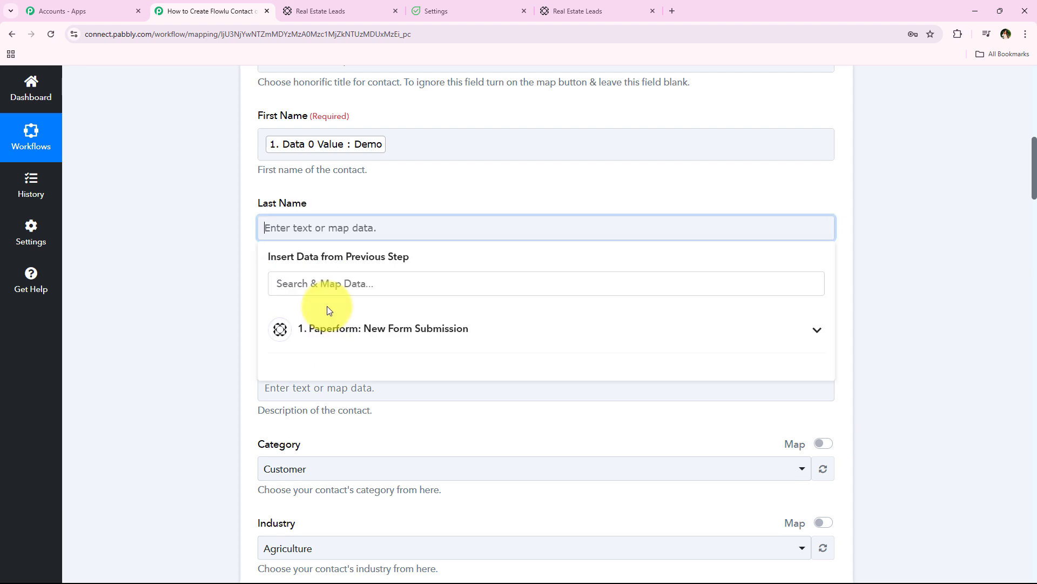
pyautogui.click(332, 291)
pyautogui.write('lead')
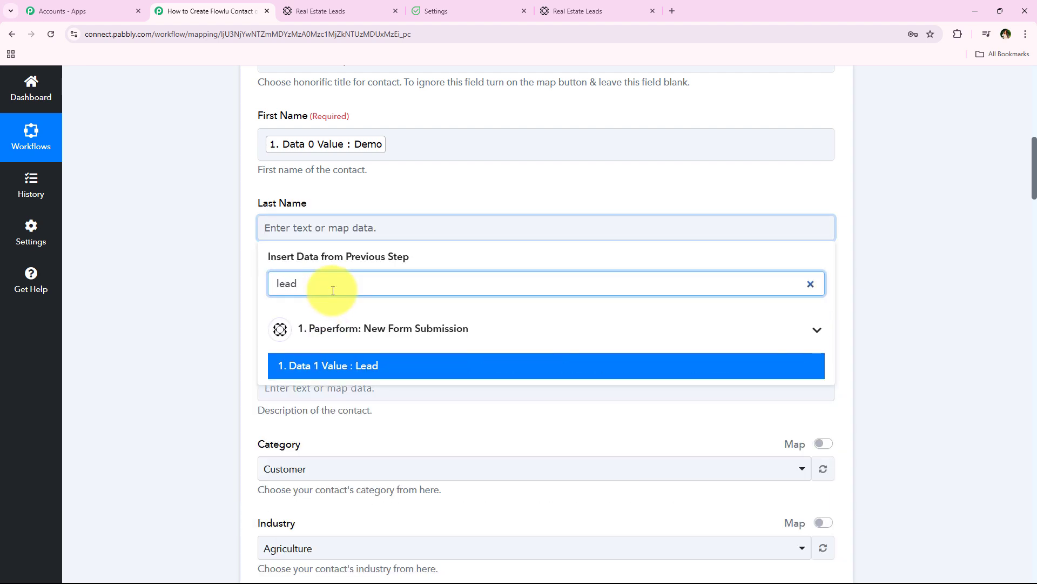
pyautogui.click(308, 365)
# Step: Map Email Address to Paperform's Data 2 Value by searching the previous-step data for "@"
pyautogui.click(296, 314)
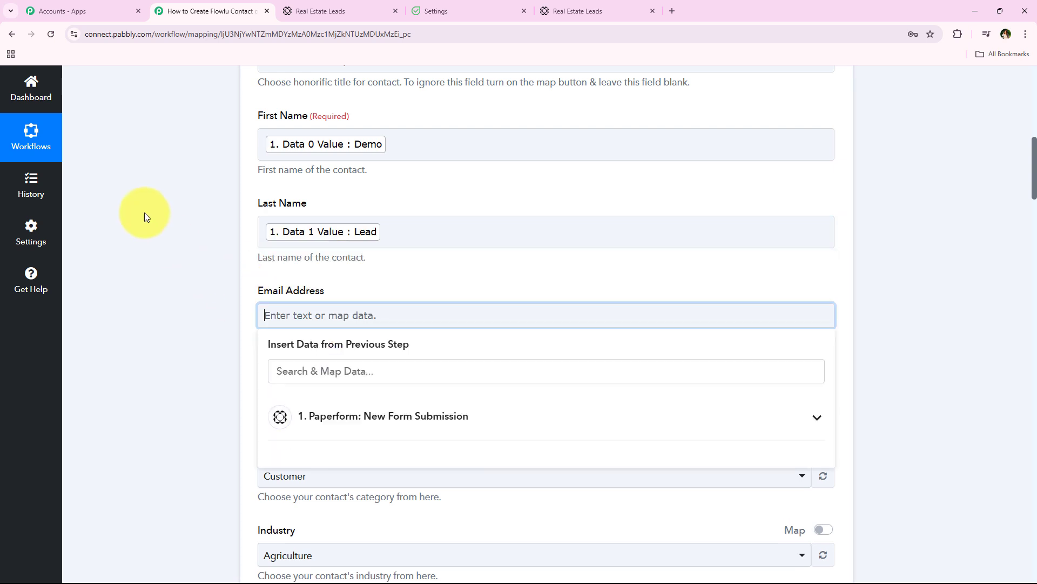
pyautogui.scroll(-1, 249, 270)
pyautogui.click(360, 319)
pyautogui.write('@')
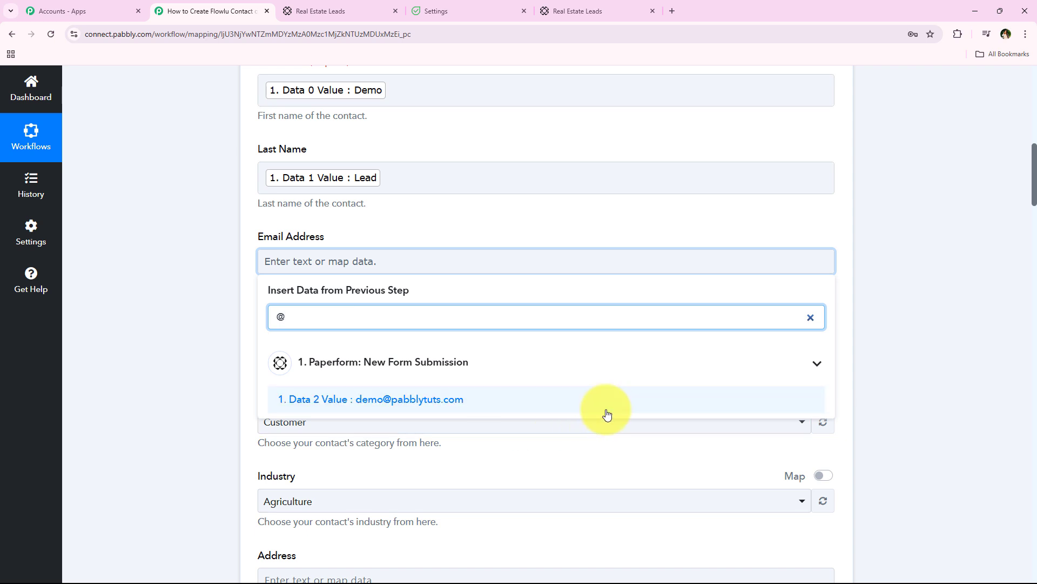
pyautogui.click(605, 406)
pyautogui.click(232, 235)
# Step: Leave Description empty and set the contact's Category to Prospect
pyautogui.scroll(-2, 232, 249)
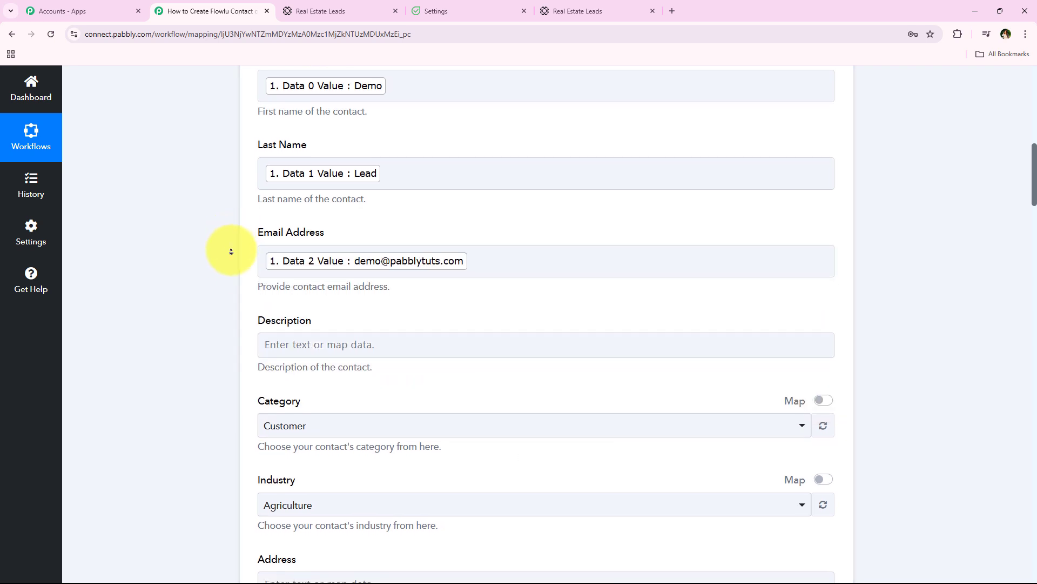
pyautogui.scroll(-3, 229, 264)
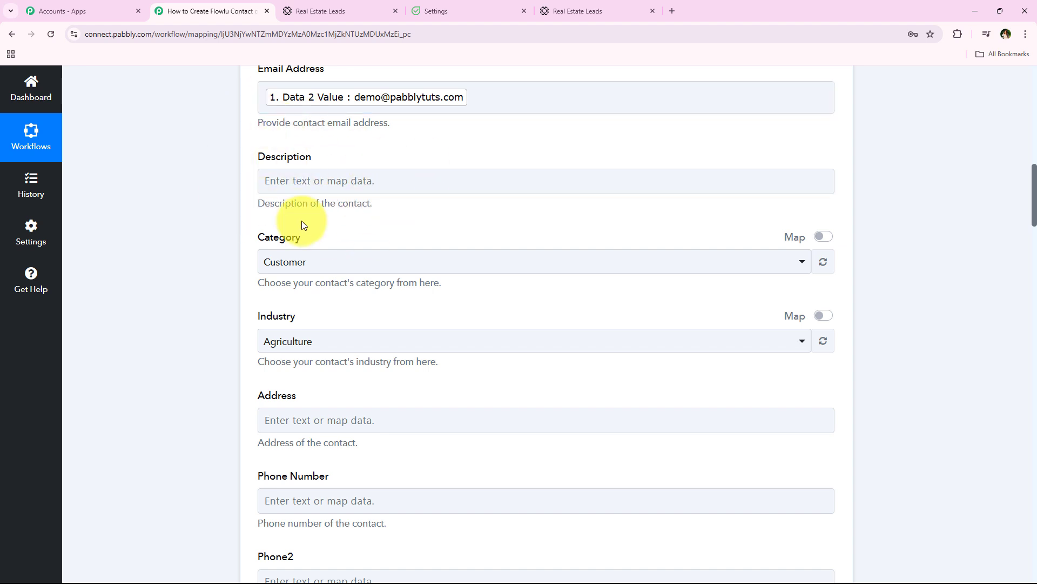
pyautogui.middleClick(206, 188)
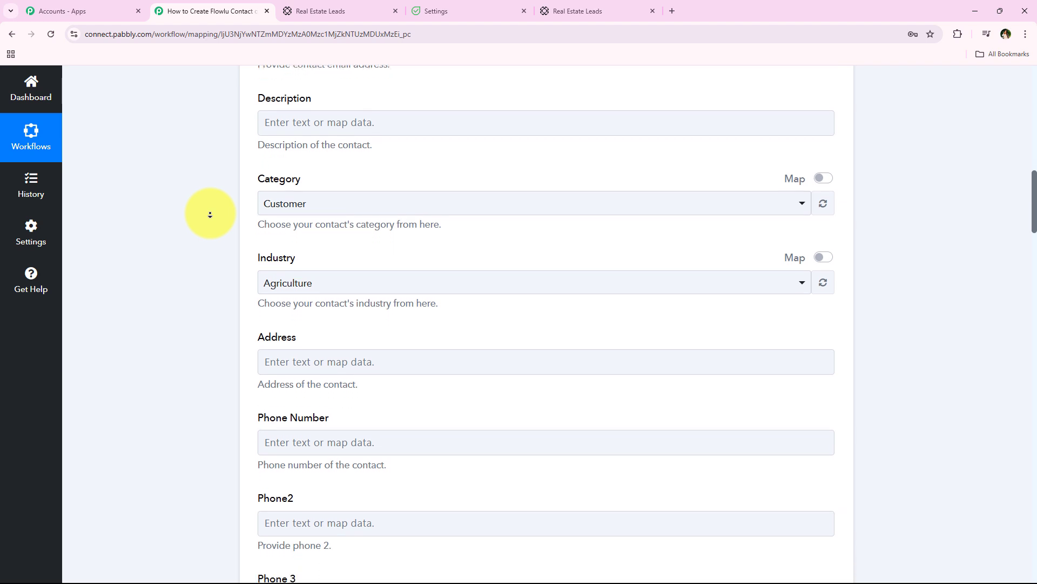
pyautogui.middleClick(211, 215)
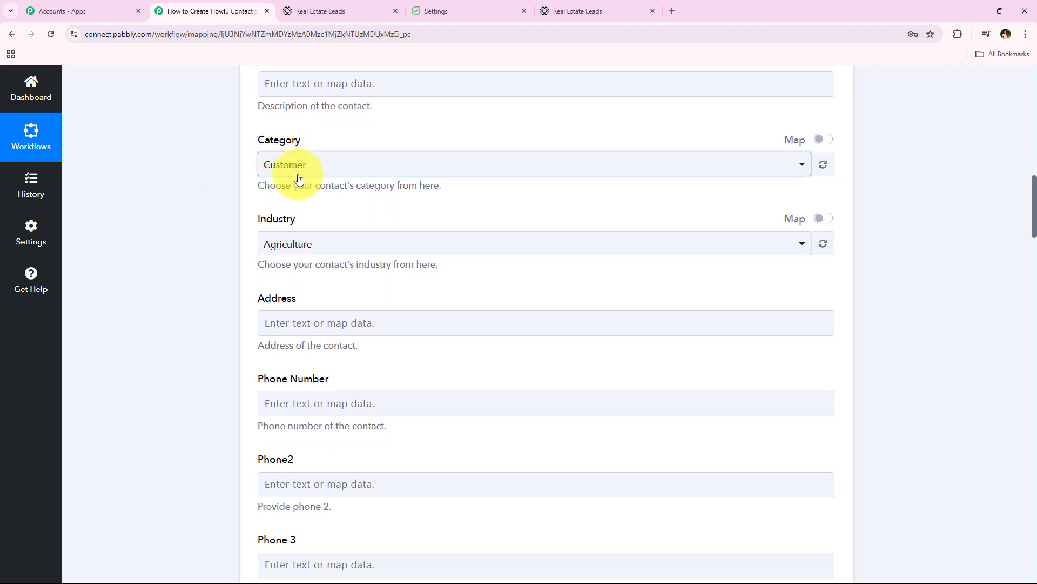
pyautogui.click(297, 171)
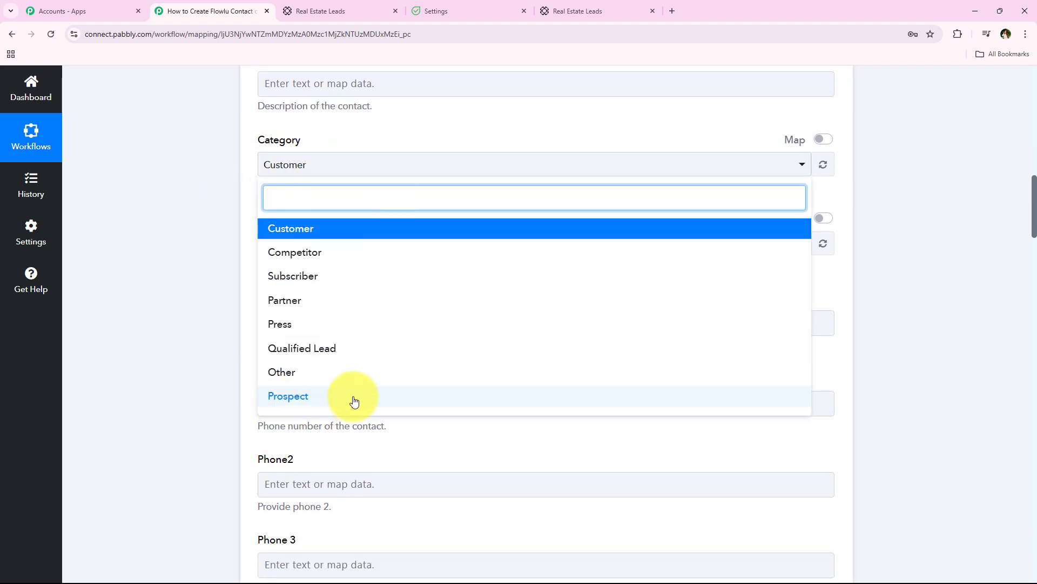
pyautogui.click(435, 401)
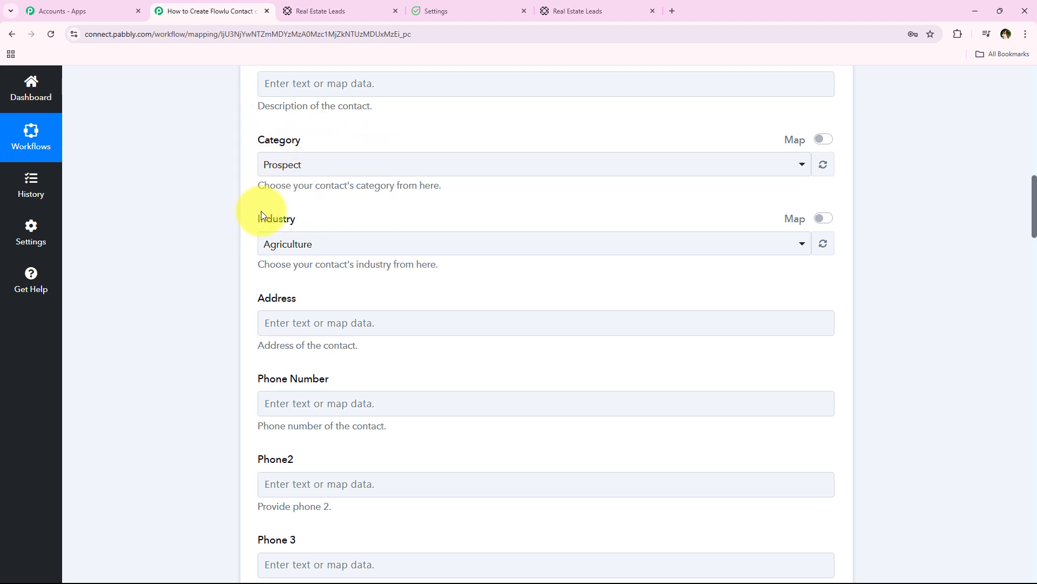
# Step: Check the Industry options, then enable mapping for Industry and leave the field blank
pyautogui.moveTo(256, 218); pyautogui.dragTo(371, 219)
pyautogui.click(343, 249)
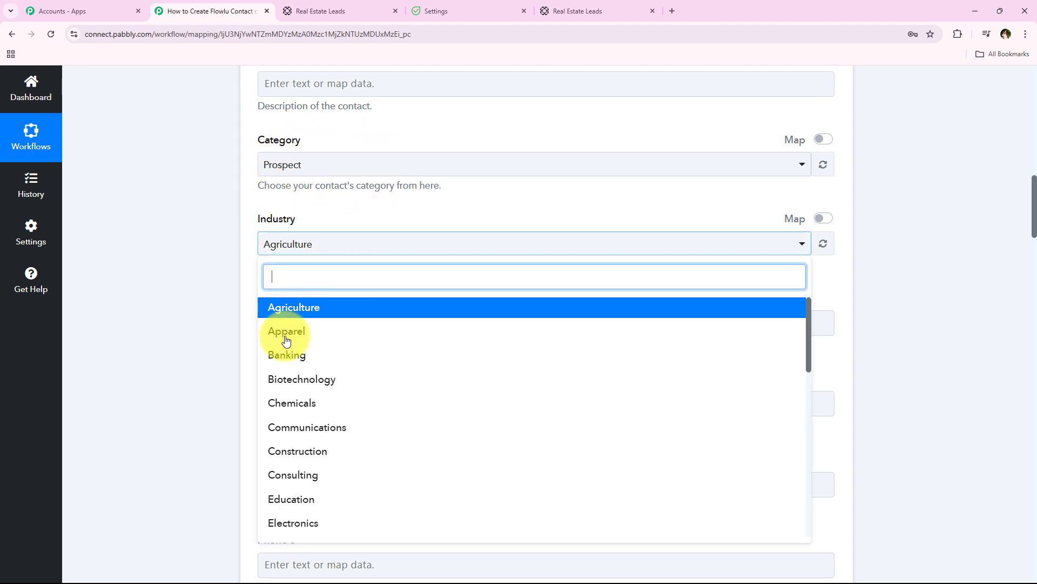
pyautogui.click(445, 211)
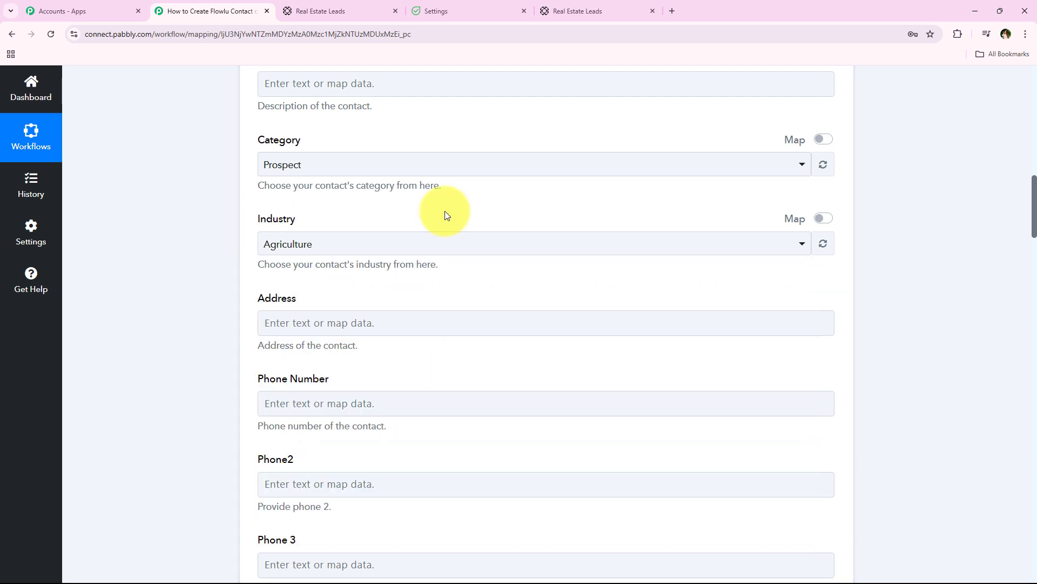
pyautogui.click(823, 217)
pyautogui.click(315, 240)
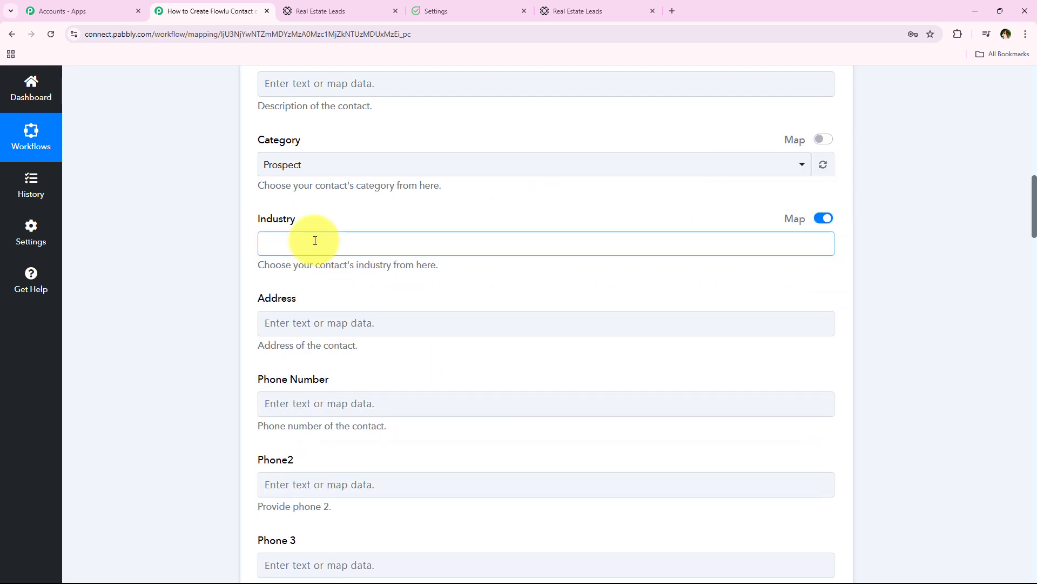
pyautogui.click(236, 244)
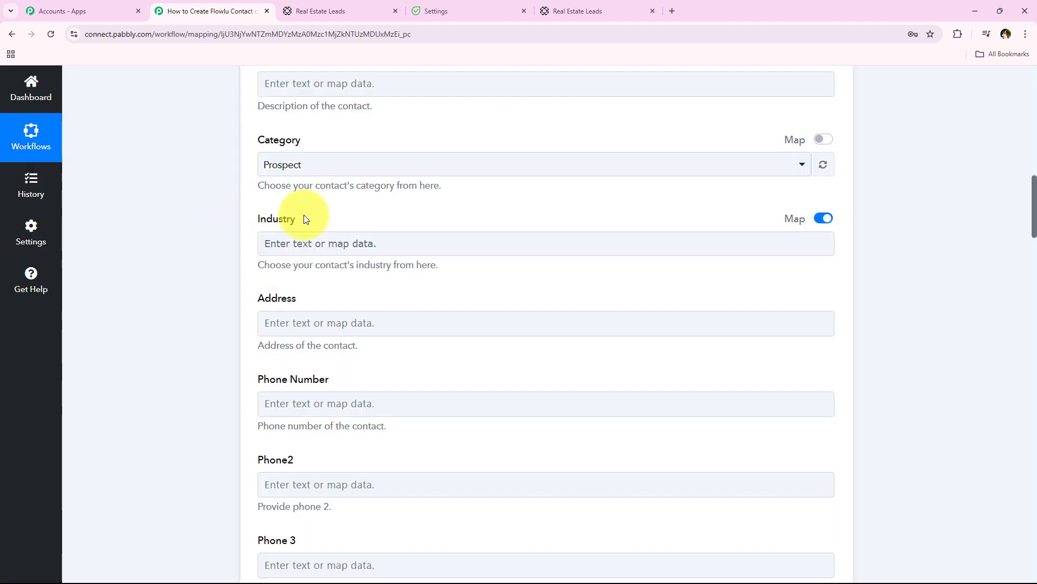
# Step: Skip Address and map Phone Number to Paperform's Data 3 Value by searching the previous-step data for "8"
pyautogui.scroll(-1, 148, 267)
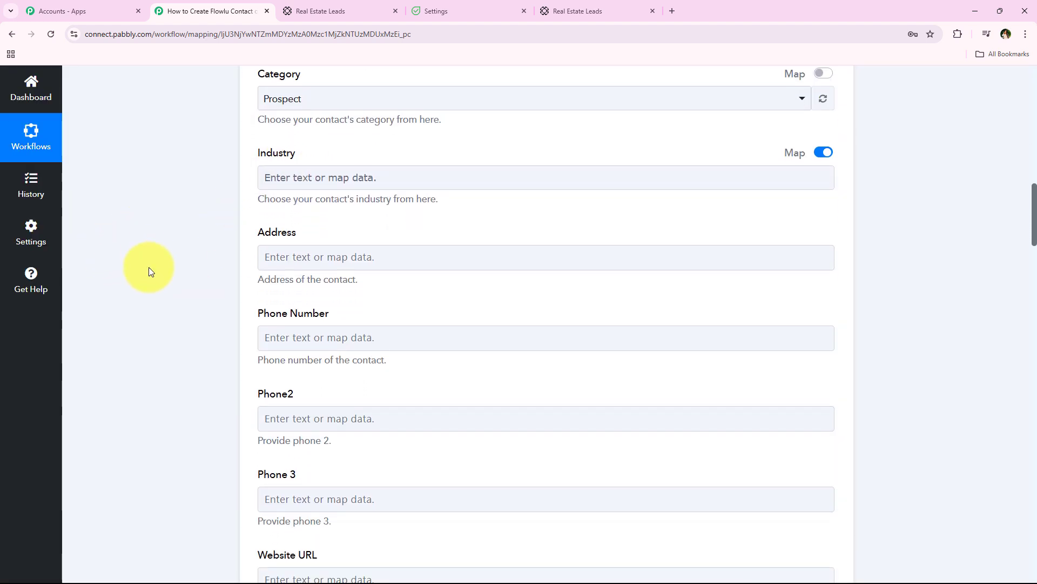
pyautogui.doubleClick(305, 237)
pyautogui.click(329, 223)
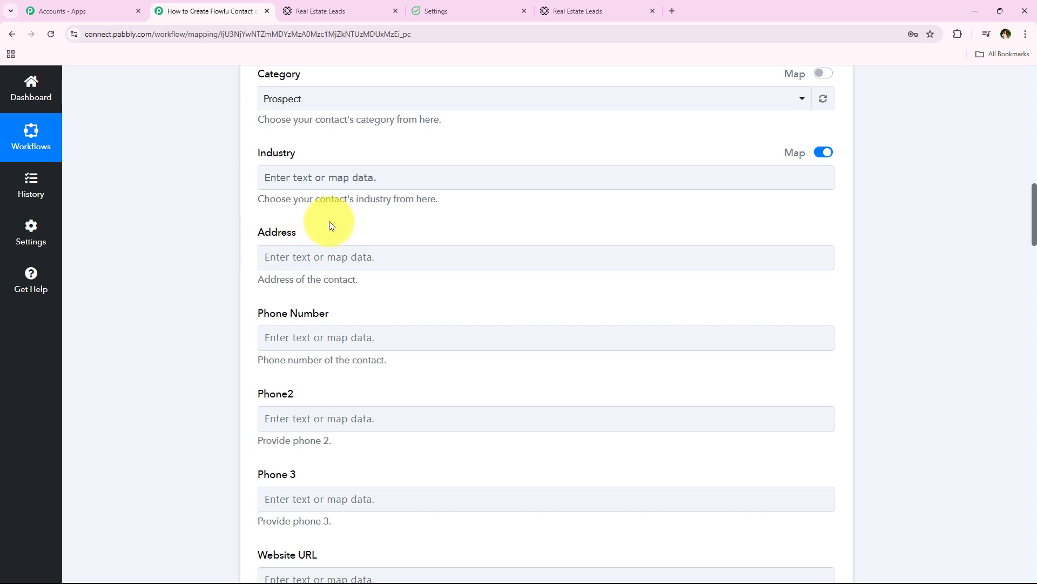
pyautogui.middleClick(173, 181)
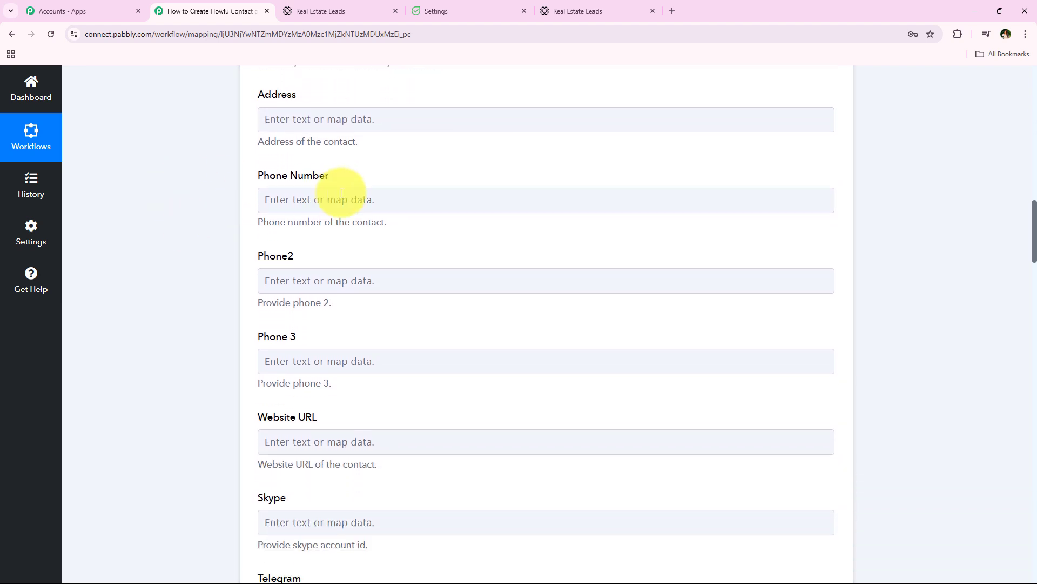
pyautogui.click(340, 199)
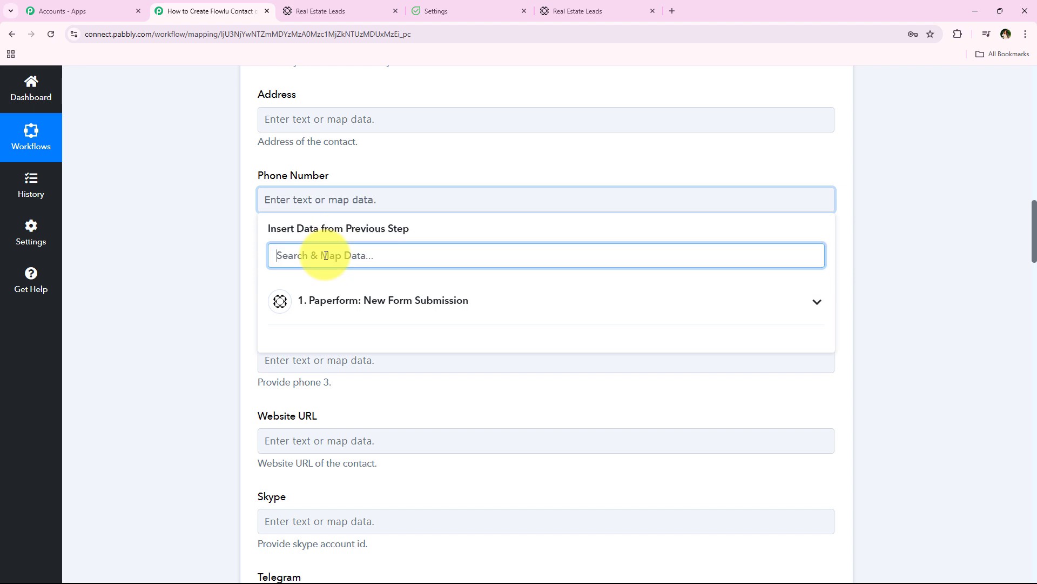
pyautogui.write('8')
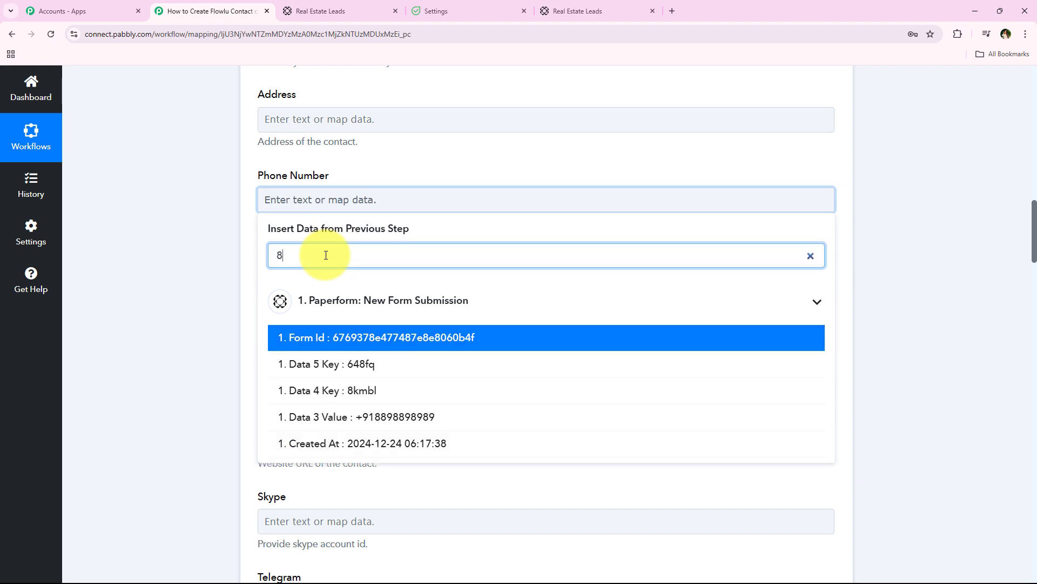
pyautogui.click(510, 420)
pyautogui.click(216, 219)
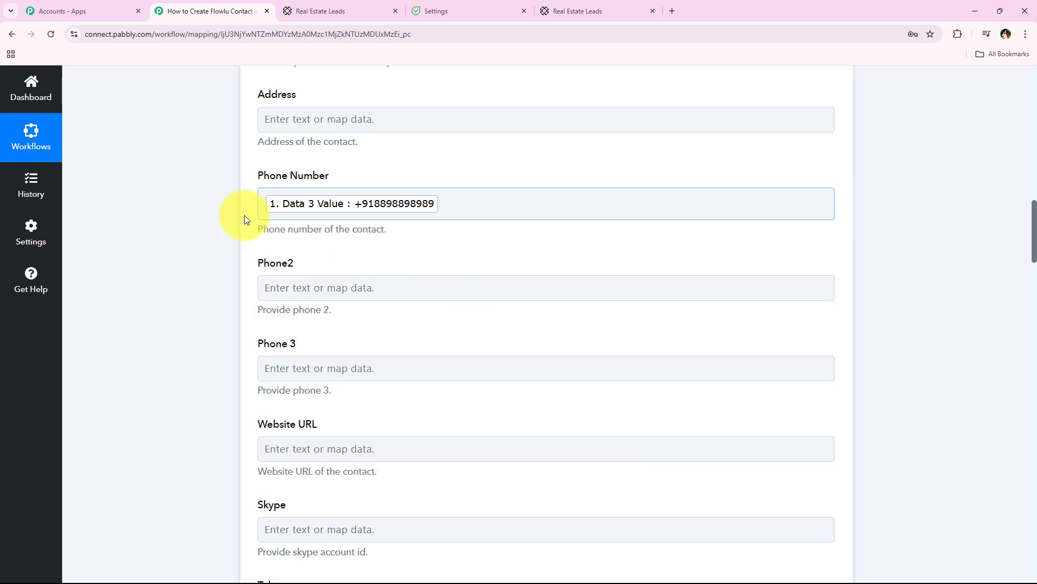
# Step: Leave the remaining optional contact fields unmapped, then save the Flowlu action and send a test request
pyautogui.scroll(-3, 233, 241)
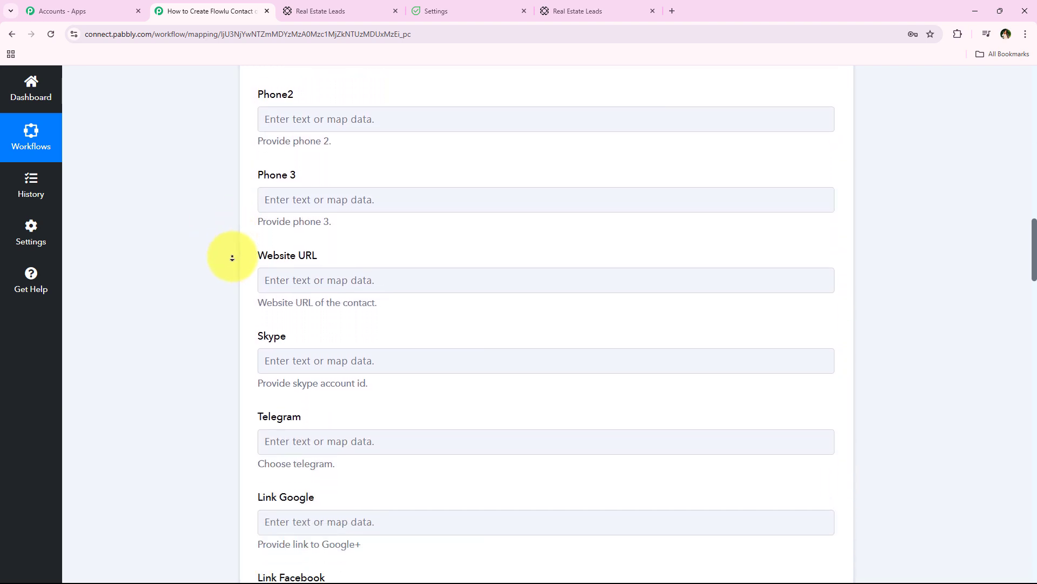
pyautogui.scroll(-7, 232, 258)
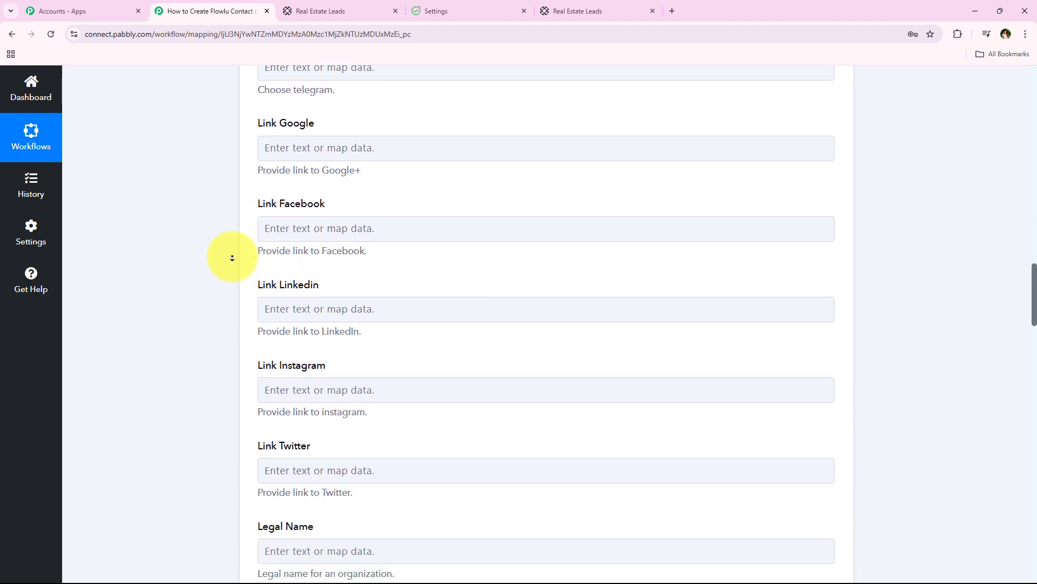
pyautogui.scroll(-7, 232, 258)
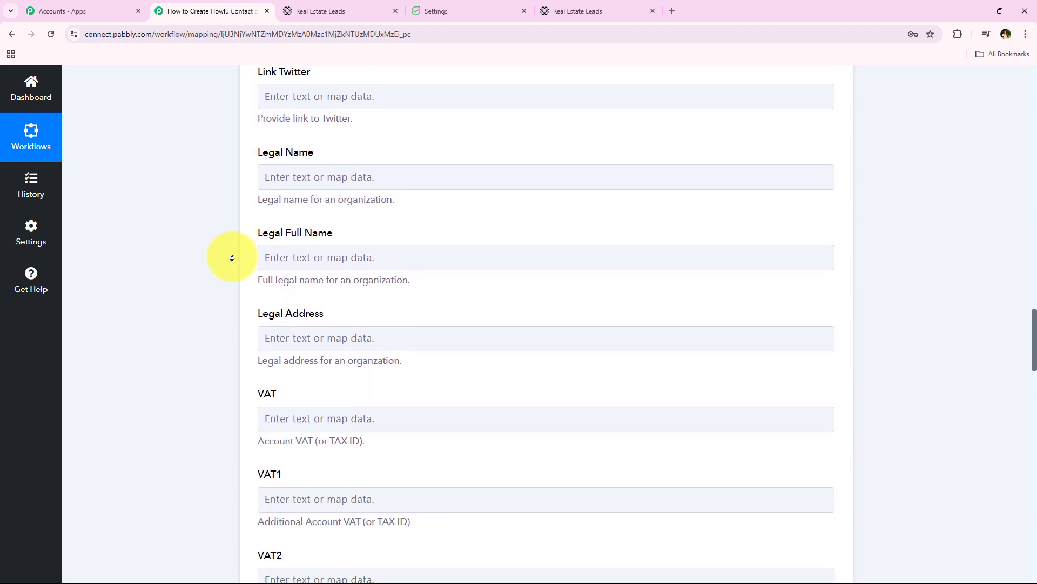
pyautogui.scroll(-7, 232, 257)
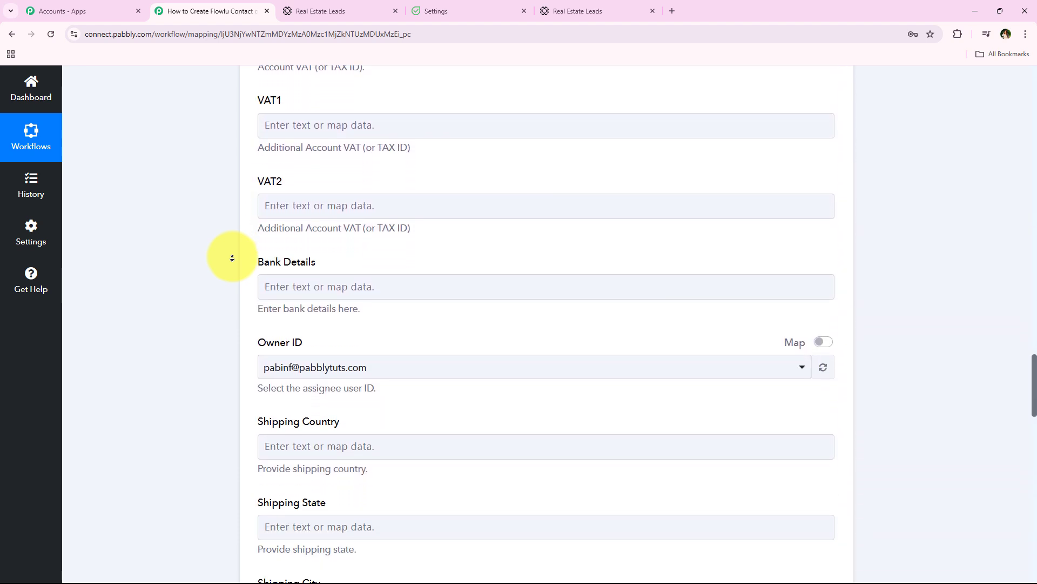
pyautogui.scroll(-7, 232, 257)
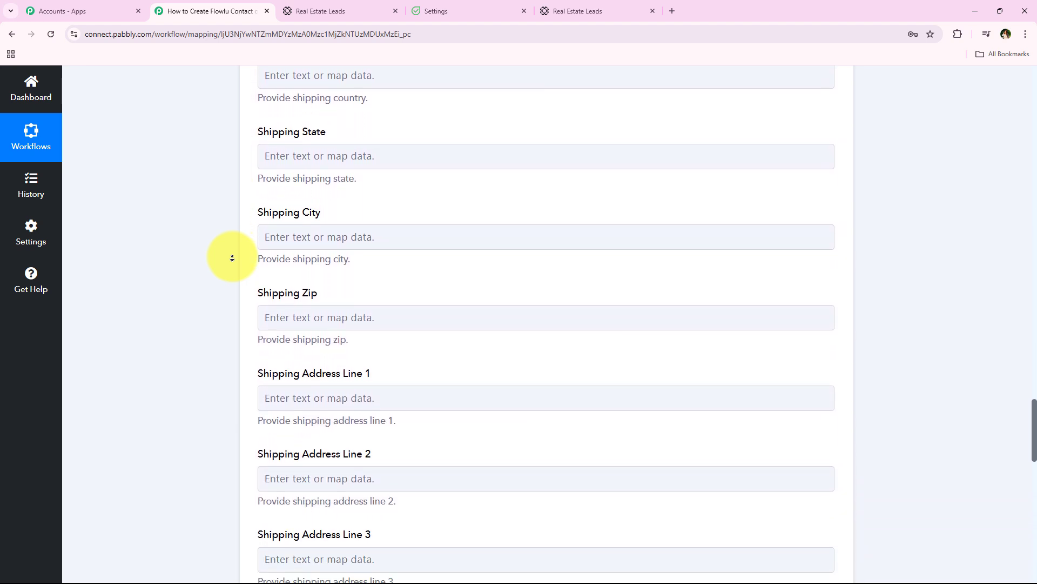
pyautogui.scroll(-11, 232, 258)
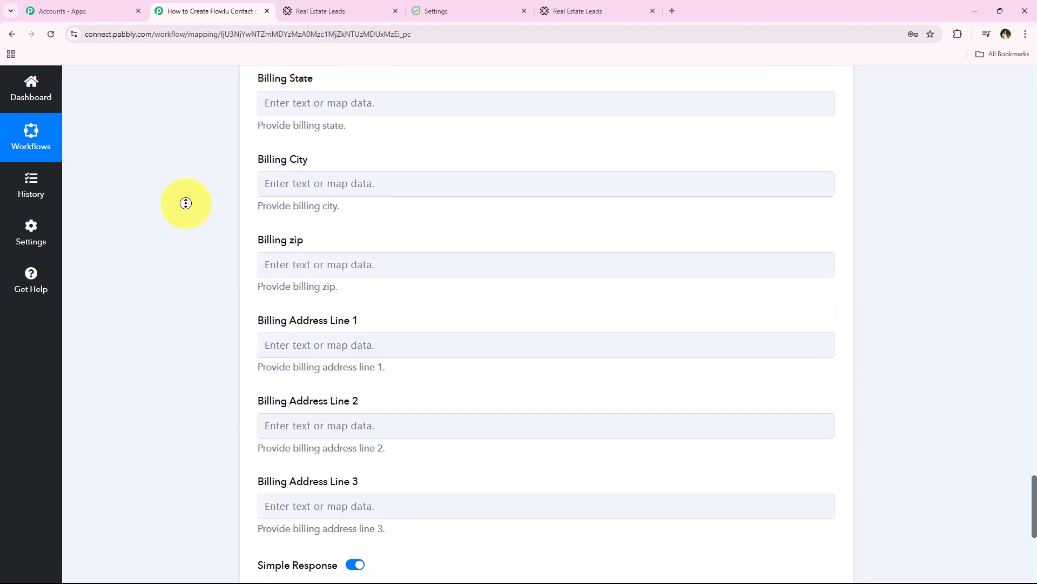
pyautogui.scroll(4, 186, 203)
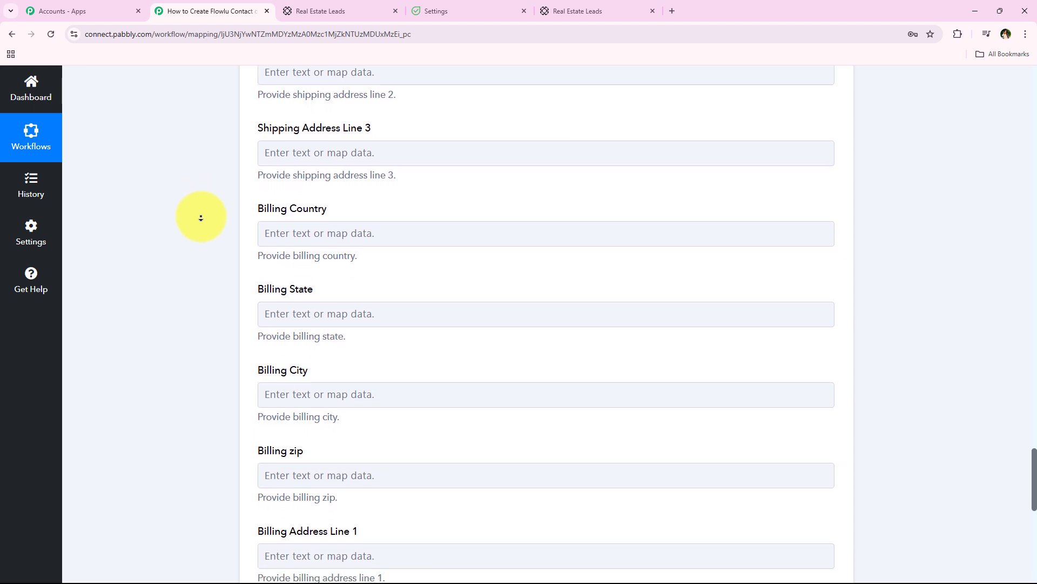
pyautogui.scroll(-9, 201, 217)
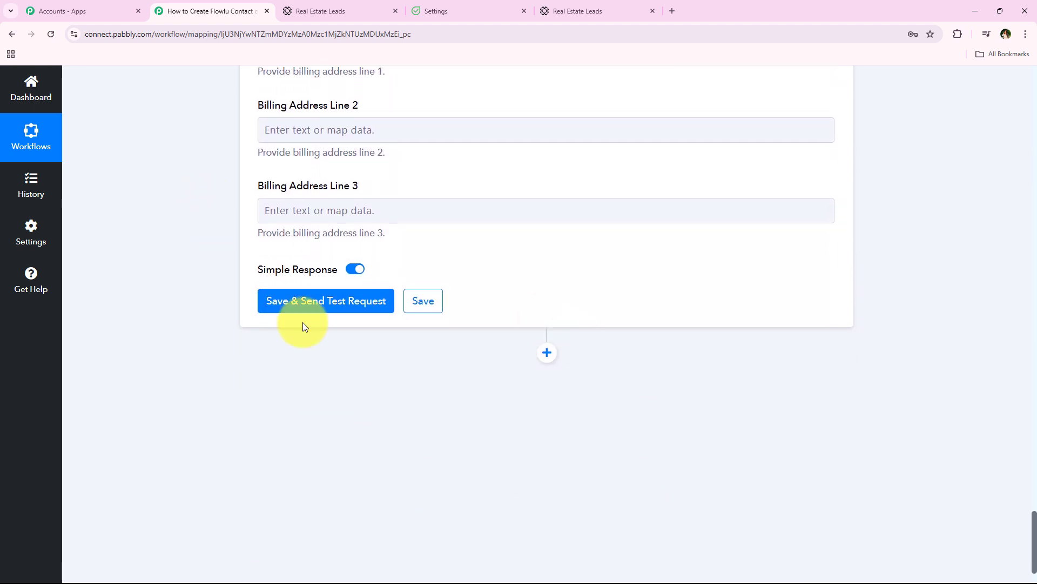
pyautogui.click(313, 314)
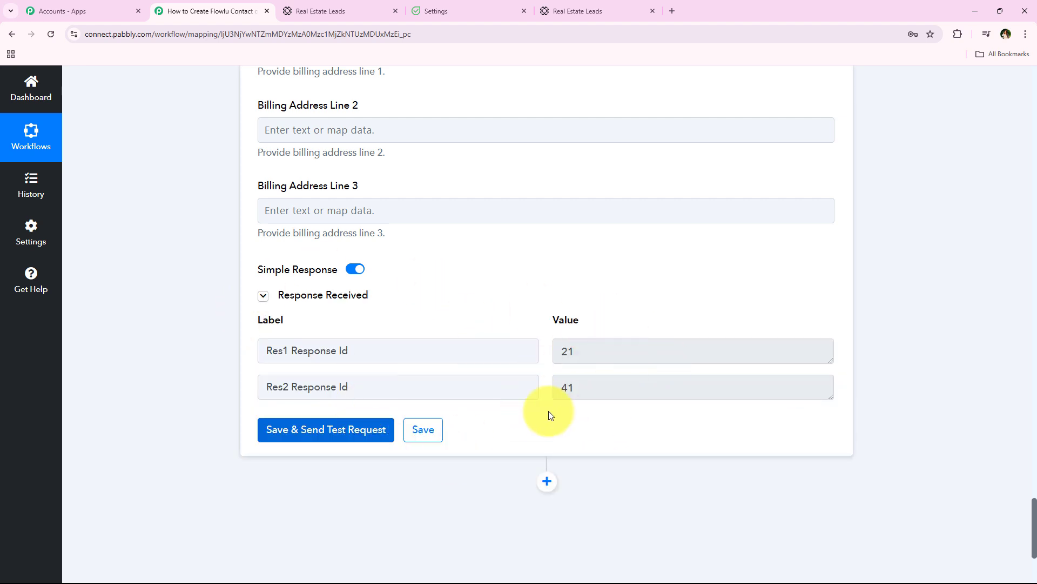
# Step: Review the test response and collapse the Flowlu Create CRM Account (Contact) action step
pyautogui.scroll(5, 190, 384)
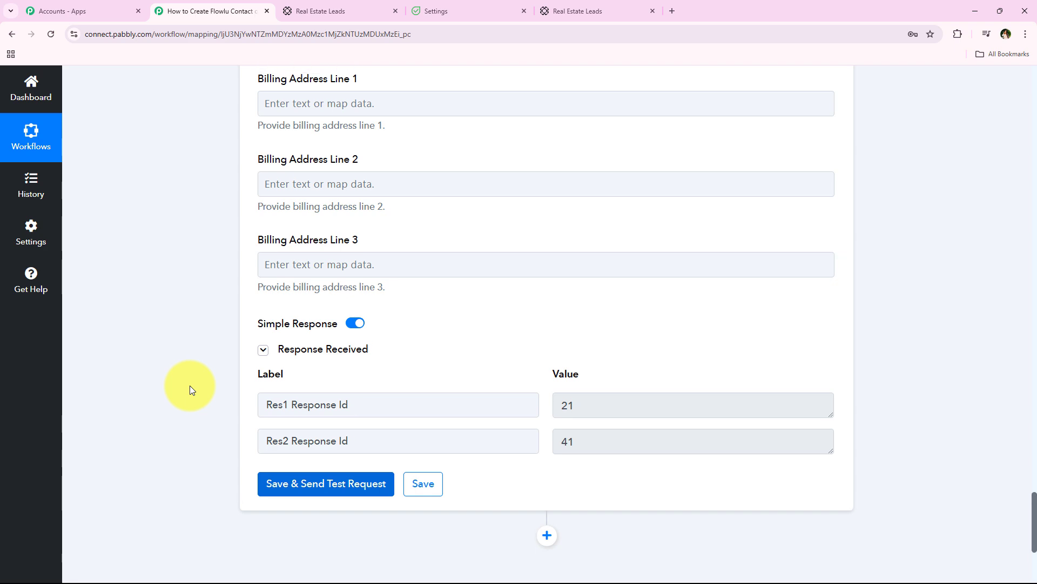
pyautogui.scroll(-8, 225, 329)
pyautogui.scroll(20, 214, 209)
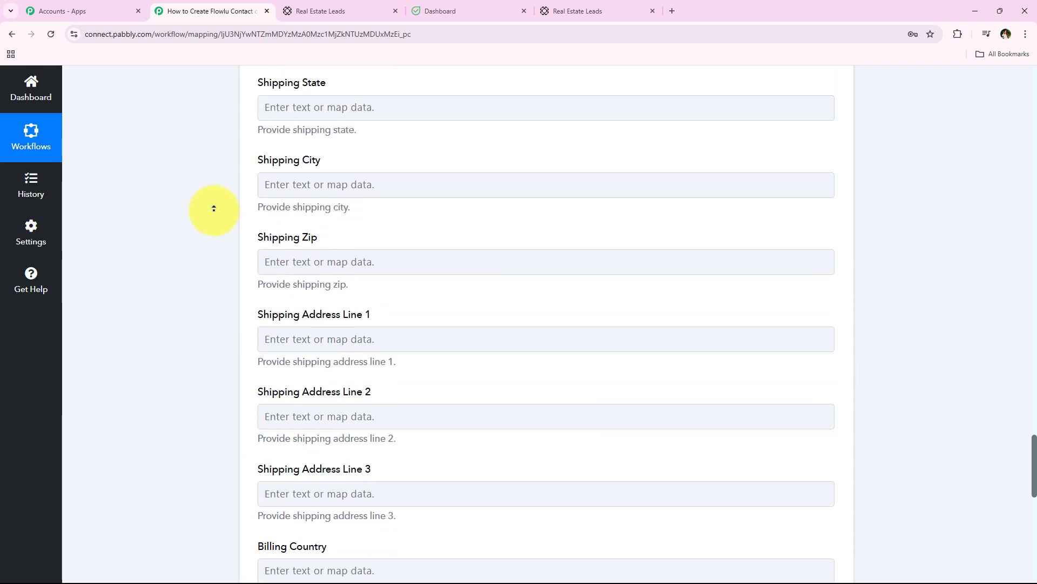
pyautogui.scroll(15, 214, 209)
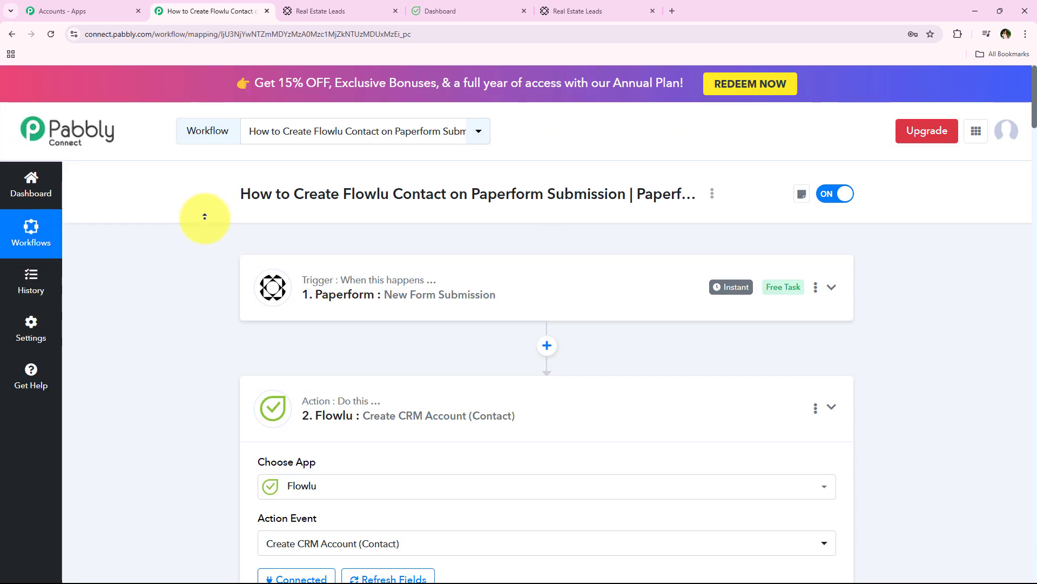
pyautogui.click(408, 409)
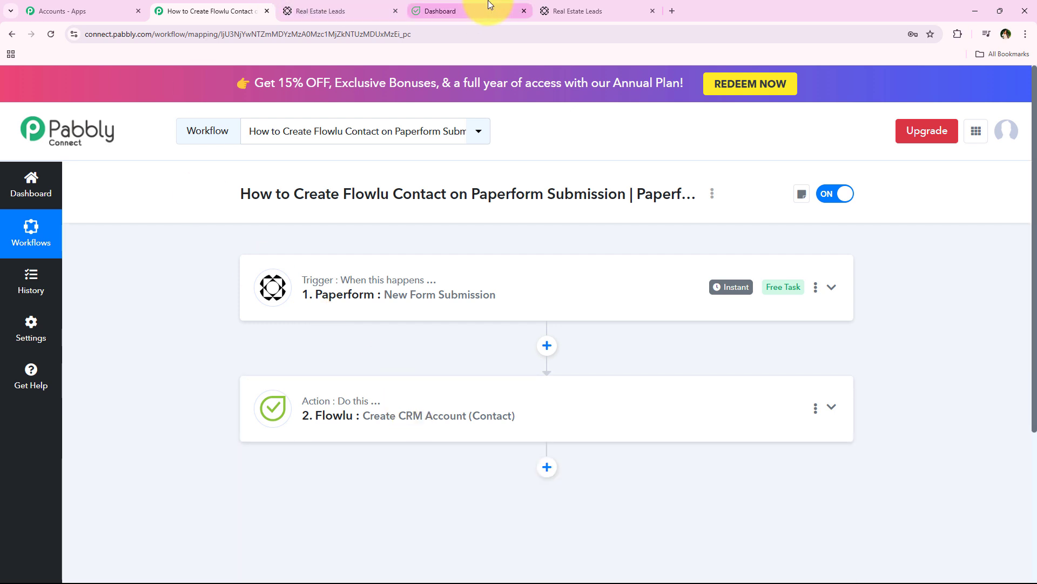
# Step: Switch to Flowlu, check the CRM Contacts list for the test contact, and return to the Pabbly Connect workflow
pyautogui.click(440, 9)
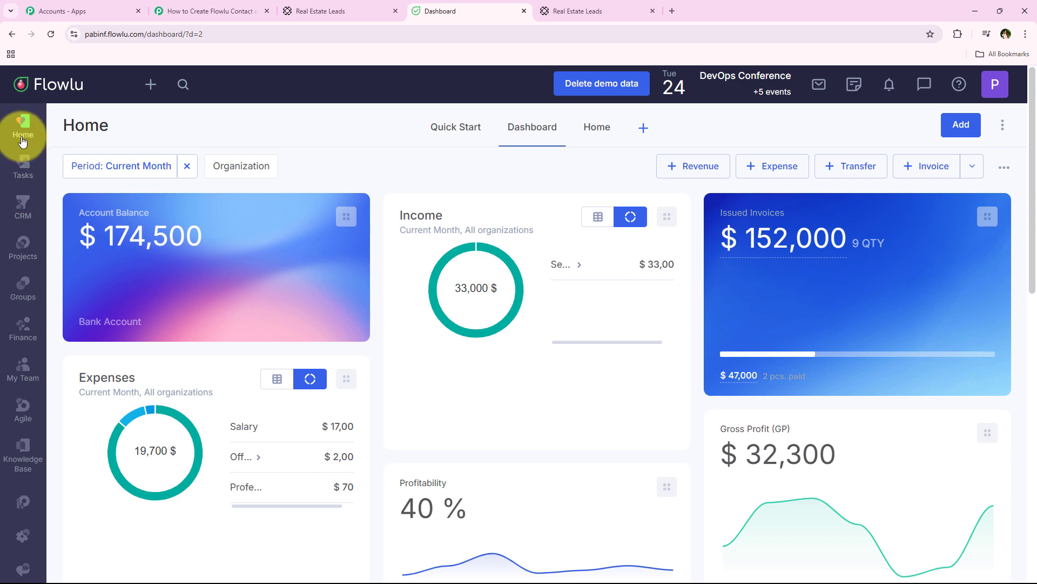
pyautogui.moveTo(17, 209)
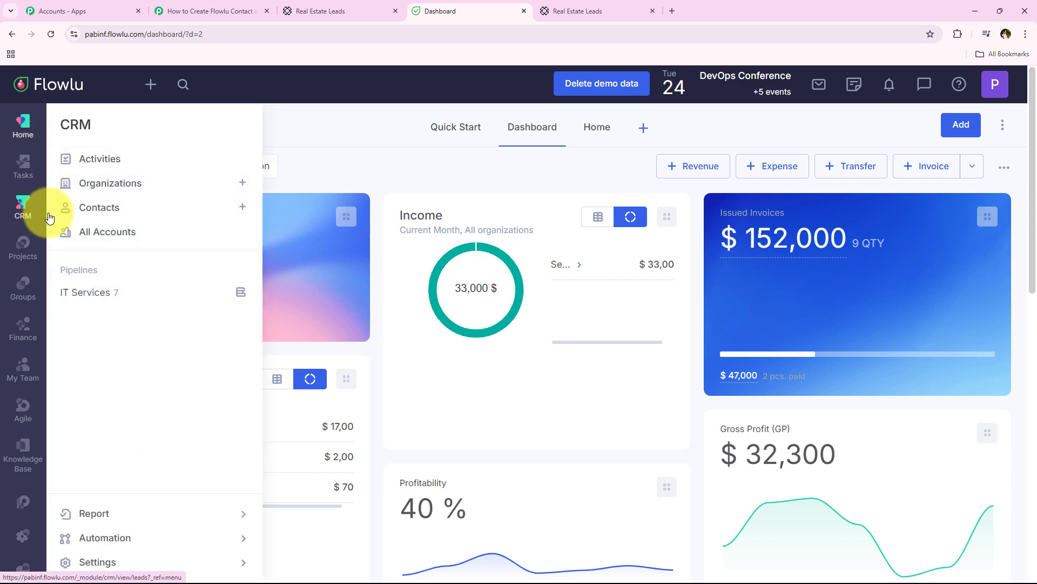
pyautogui.click(88, 207)
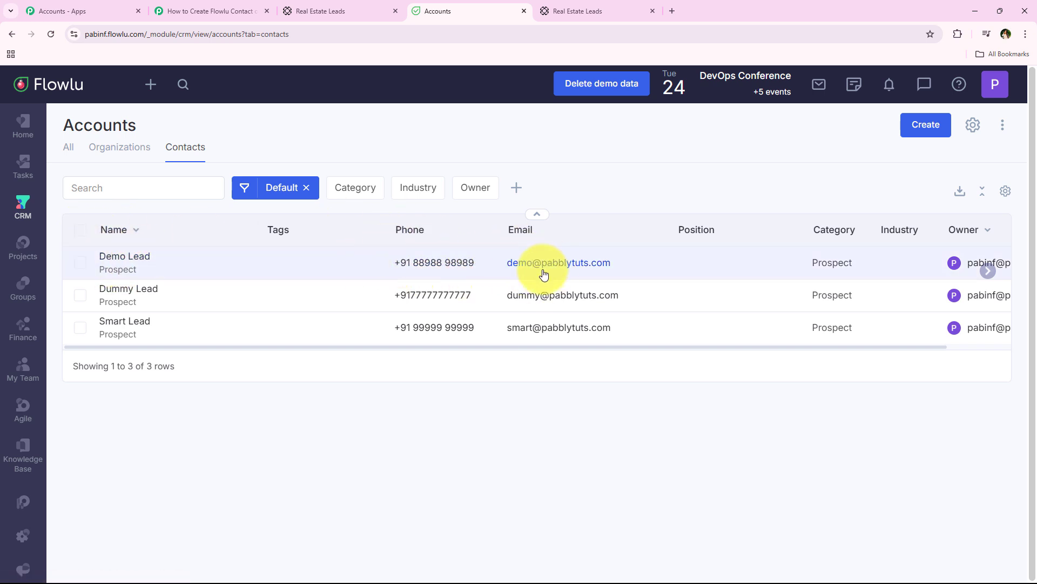
pyautogui.click(200, 7)
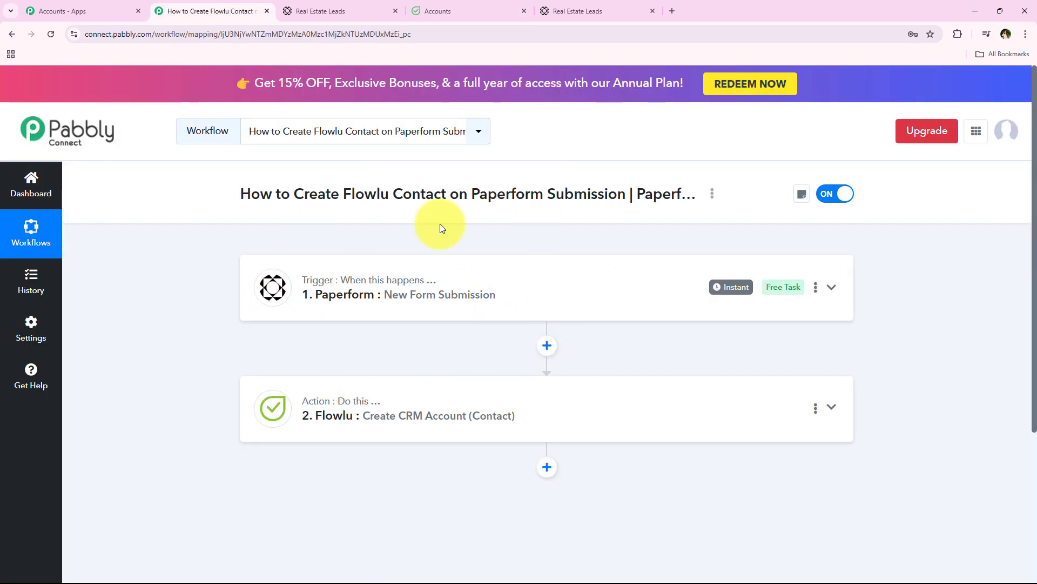